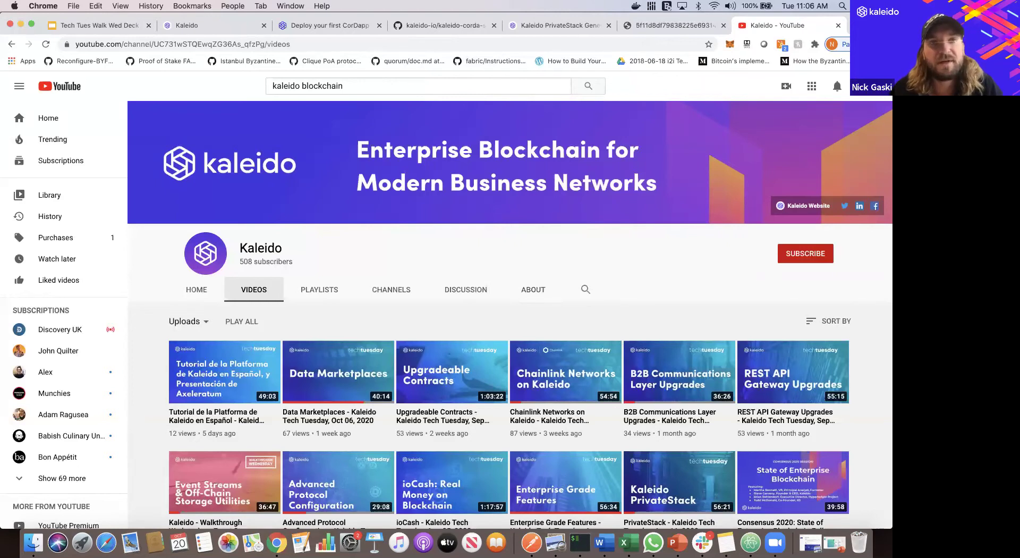
- Bring up the 'Deploy your first CorDapp' guide at its Prerequisites and Install the CorDapp sections
{"action": "left_click", "coordinate": [326, 24]}
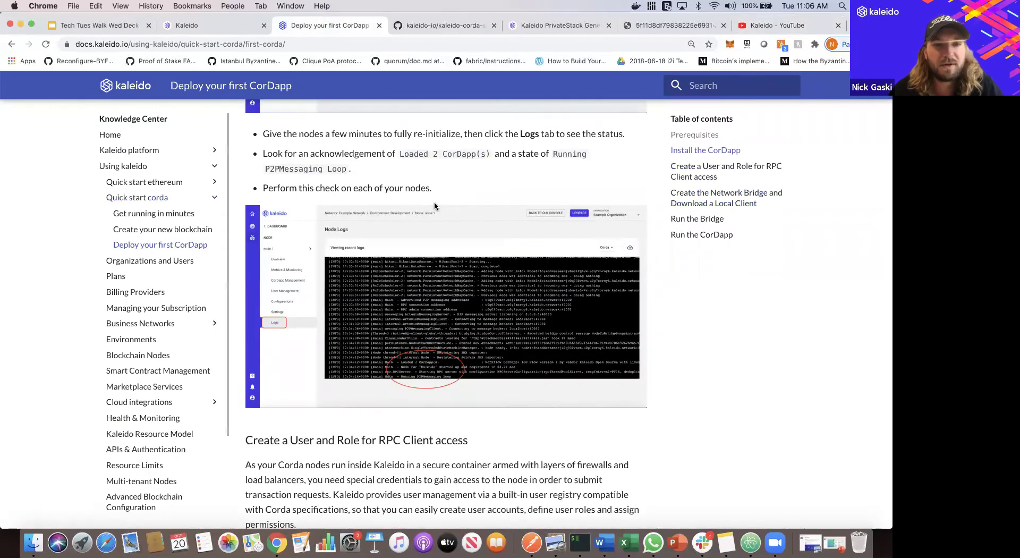
{"action": "scroll", "coordinate": [434, 206], "scroll_direction": "up", "scroll_amount": 15}
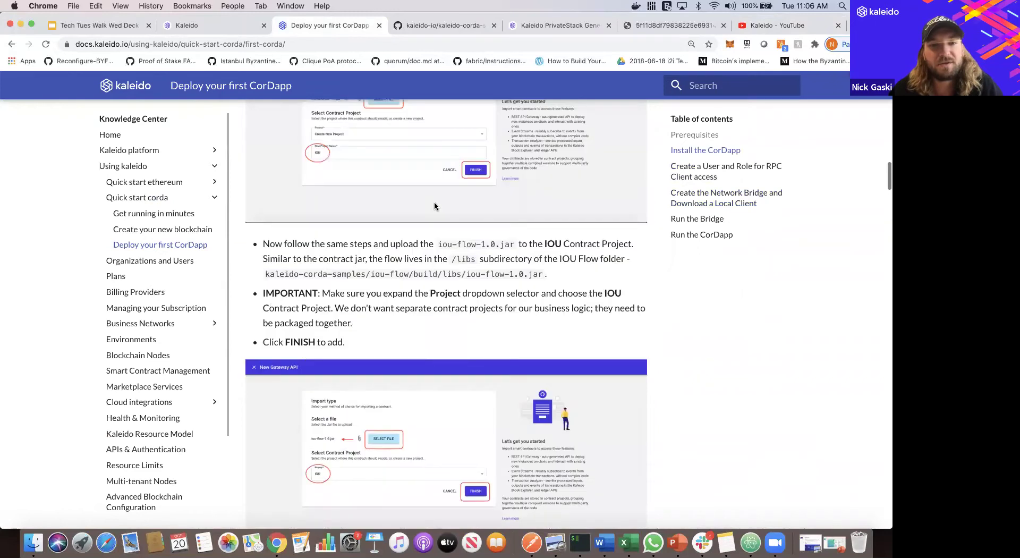
{"action": "scroll", "coordinate": [434, 206], "scroll_direction": "up", "scroll_amount": 15}
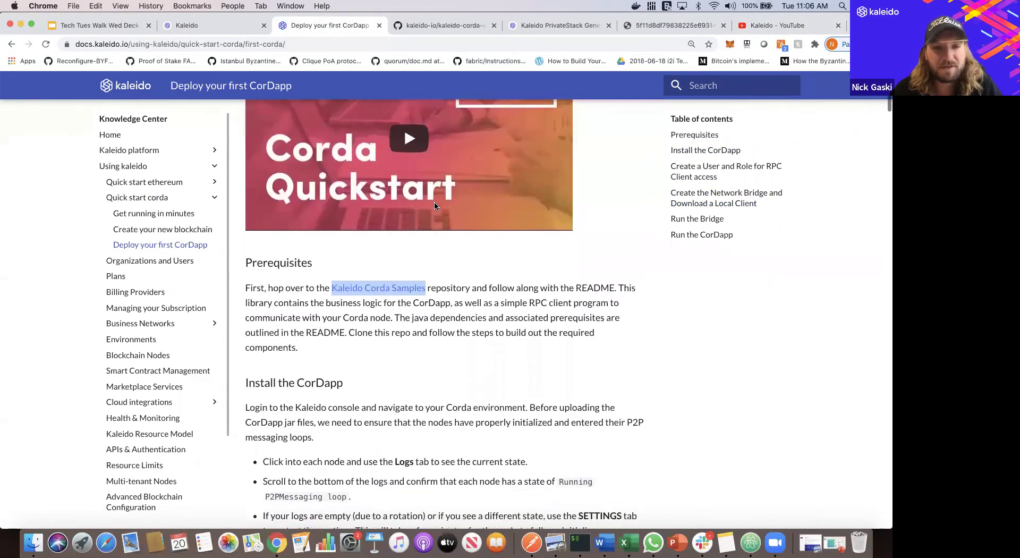
{"action": "scroll", "coordinate": [435, 206], "scroll_direction": "down", "scroll_amount": 5}
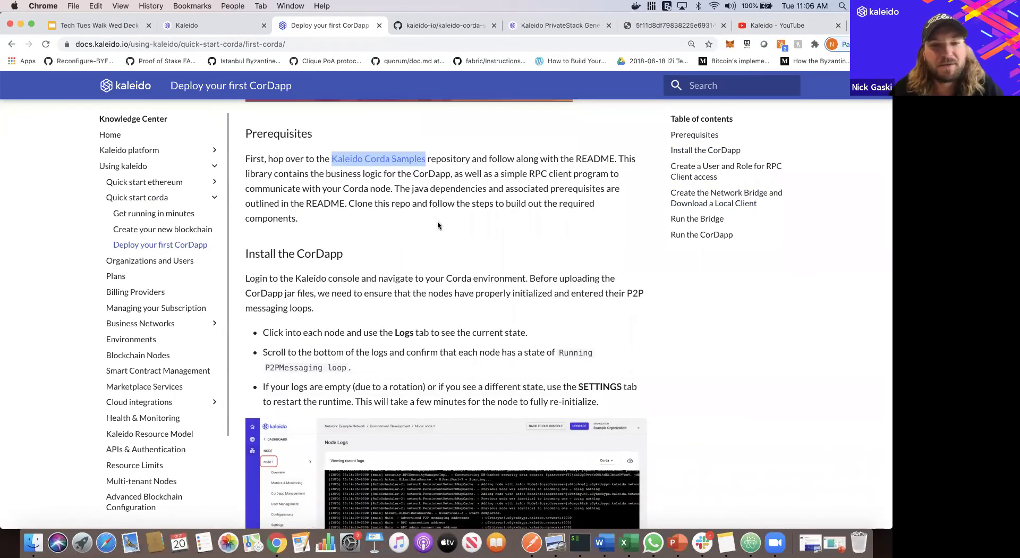
{"action": "left_click", "coordinate": [444, 246]}
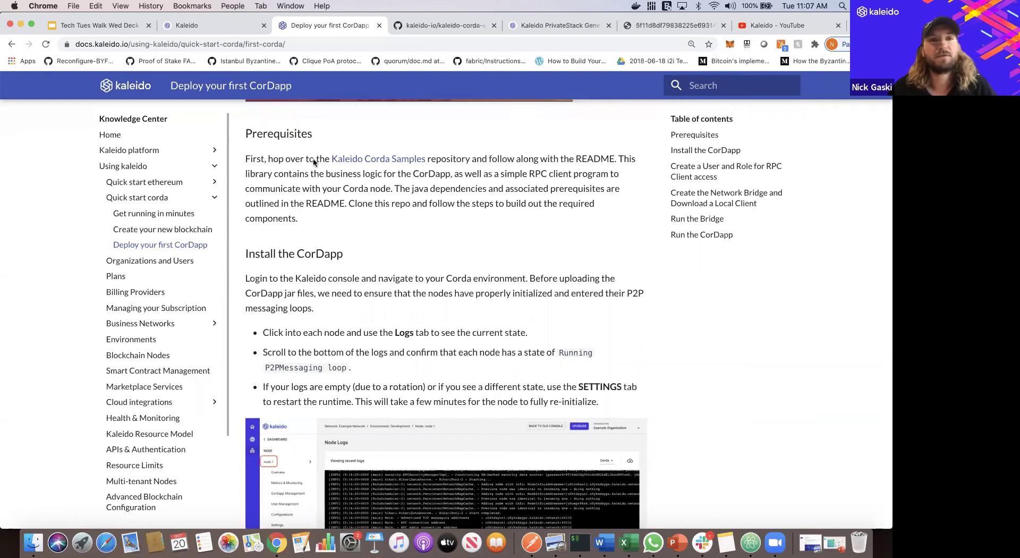
- Log back in to the Kaleido console with the saved credentials
{"action": "left_click", "coordinate": [195, 28]}
{"action": "left_click", "coordinate": [582, 308]}
{"action": "left_click", "coordinate": [584, 327]}
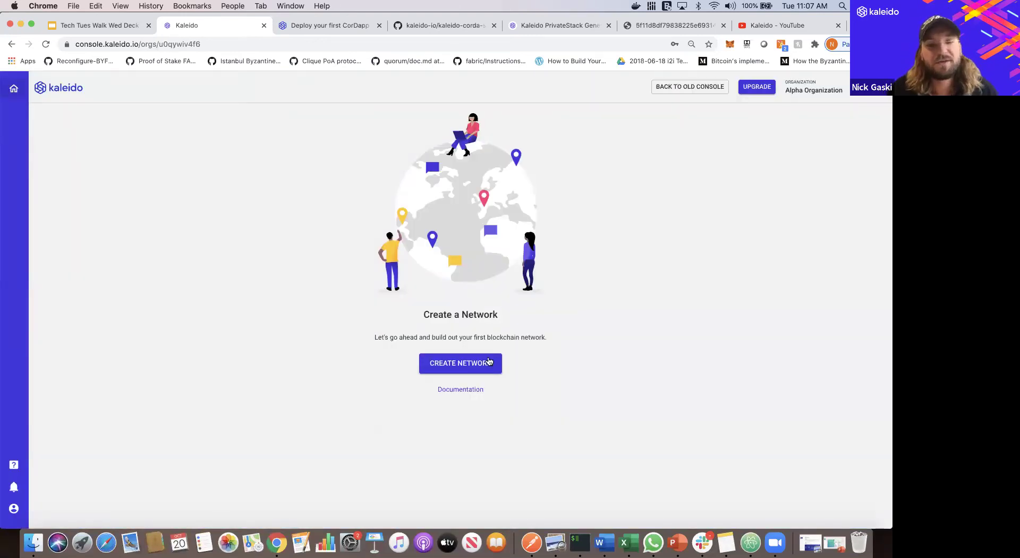
- Create a network named 'Test Net' with Ohio (us-east-2) as its home region
{"action": "left_click", "coordinate": [463, 367]}
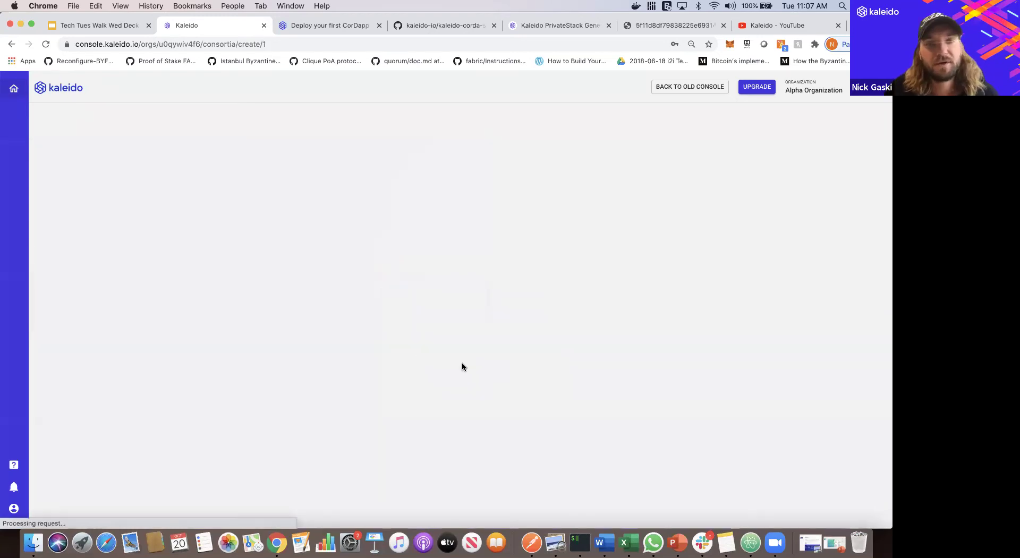
{"action": "type", "text": "Test Net"}
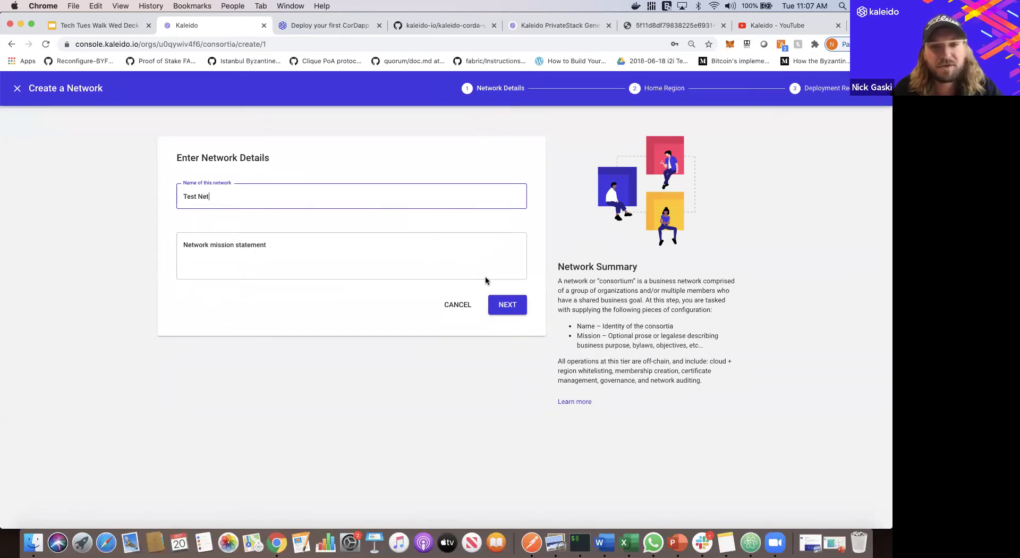
{"action": "left_click", "coordinate": [515, 308]}
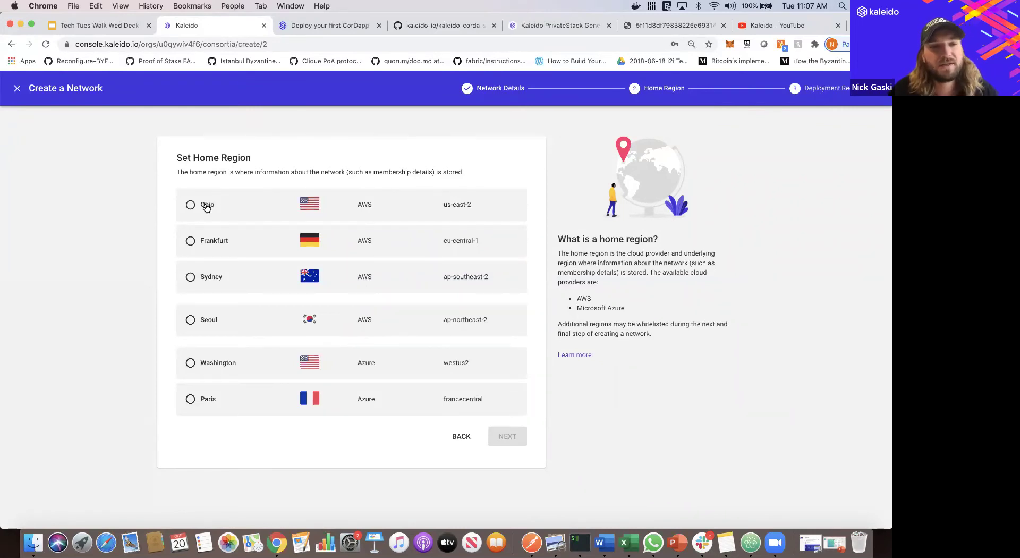
{"action": "left_click", "coordinate": [207, 206]}
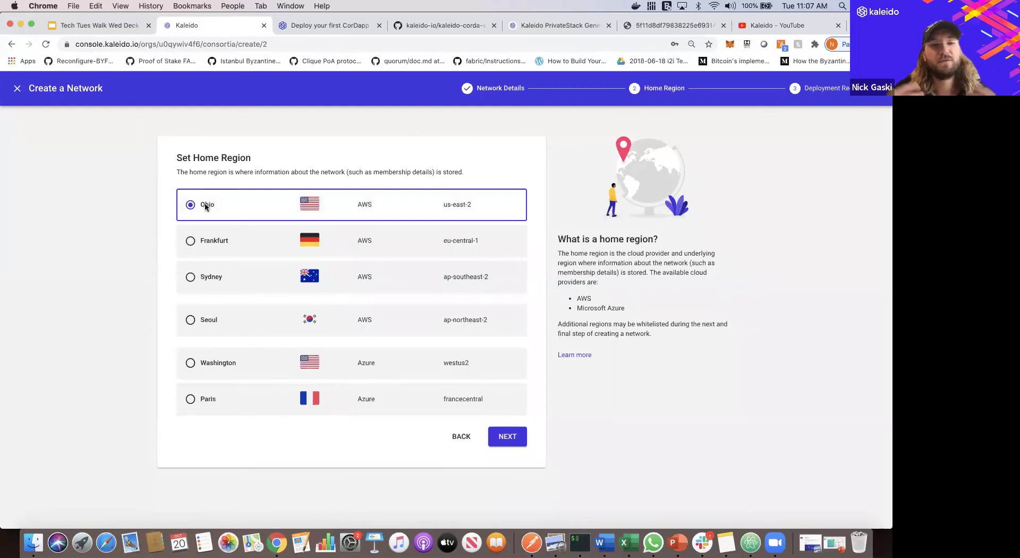
{"action": "left_click", "coordinate": [507, 437]}
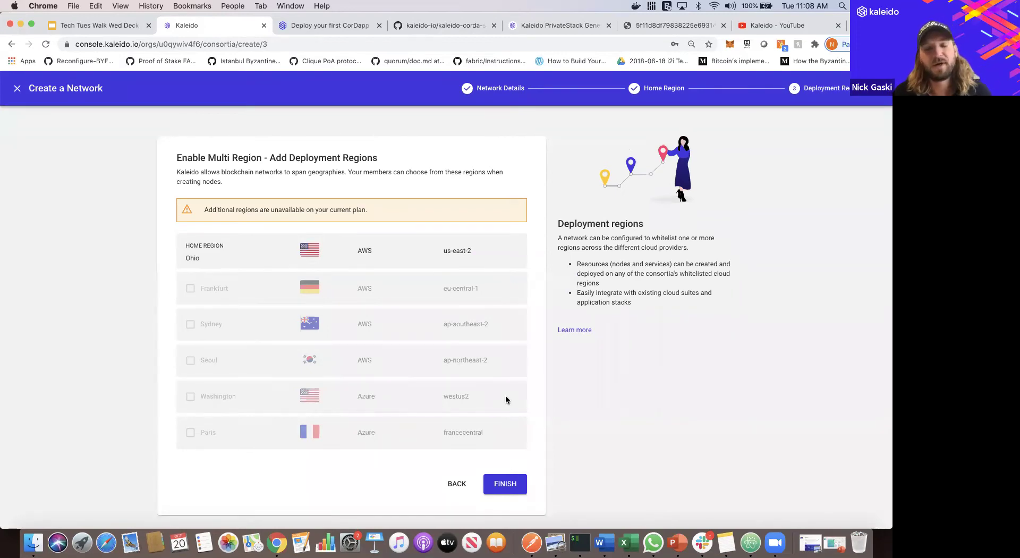
{"action": "left_click", "coordinate": [508, 485]}
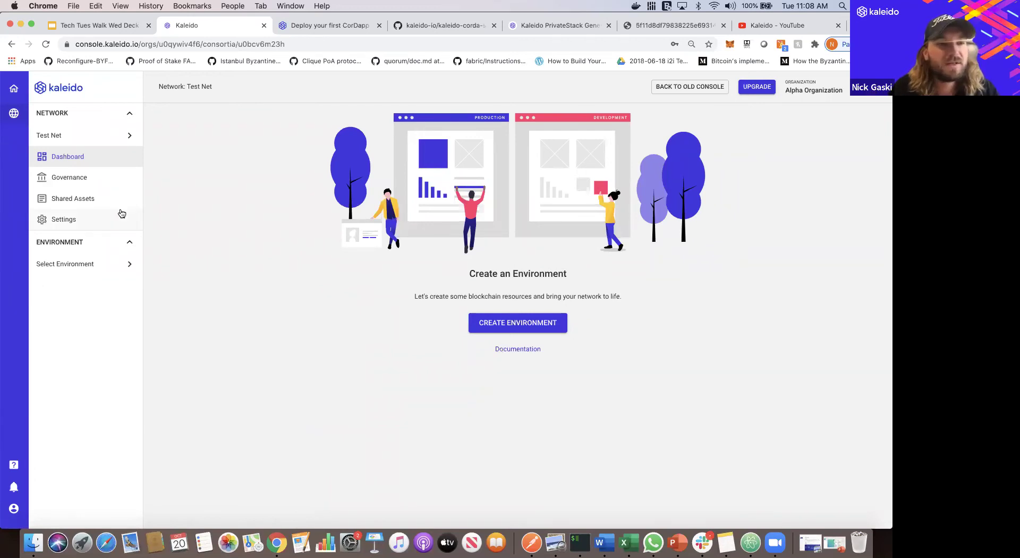
- Under Governance > Memberships, add 'Bravo Organization' as a second membership alongside Alpha Organization
{"action": "left_click", "coordinate": [87, 178]}
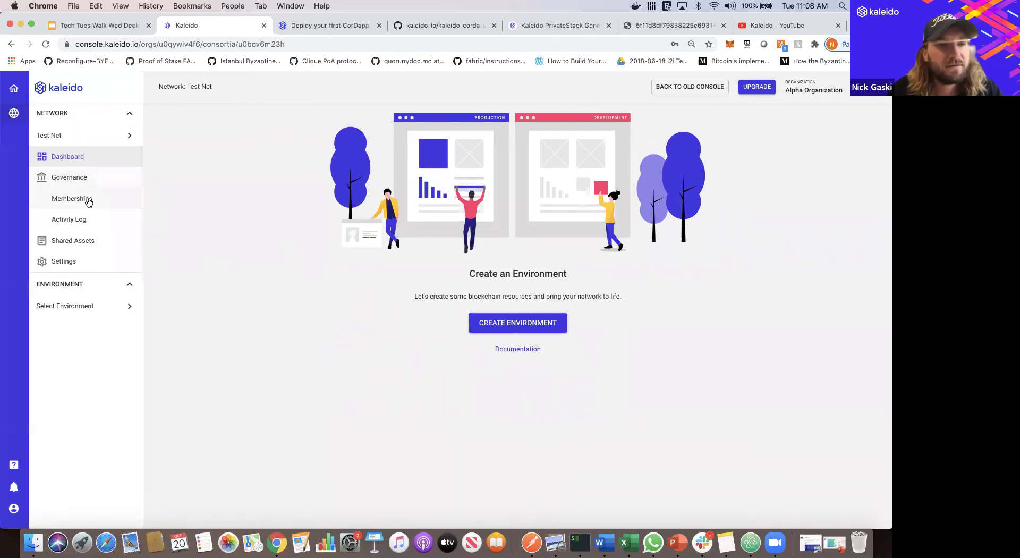
{"action": "left_click", "coordinate": [88, 201]}
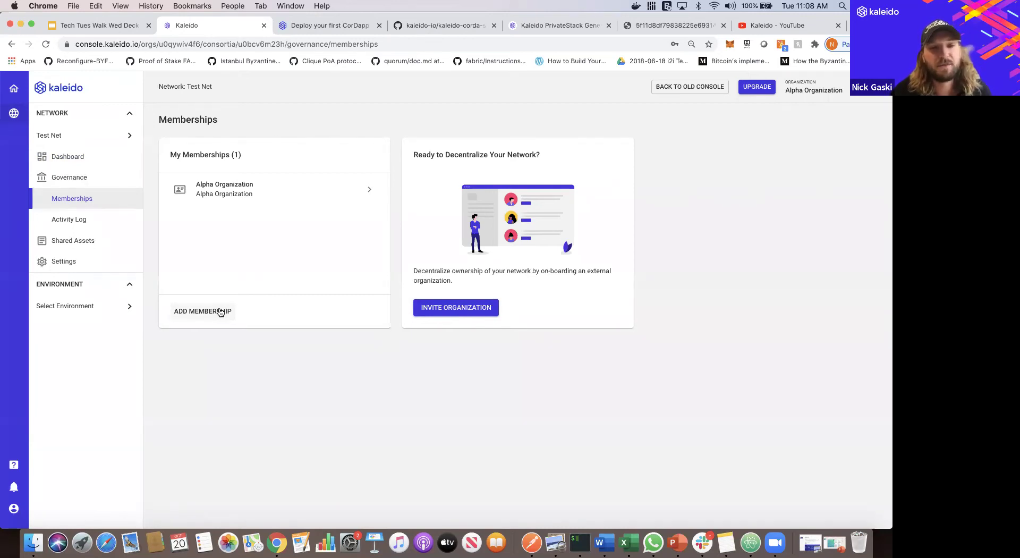
{"action": "left_click", "coordinate": [220, 312]}
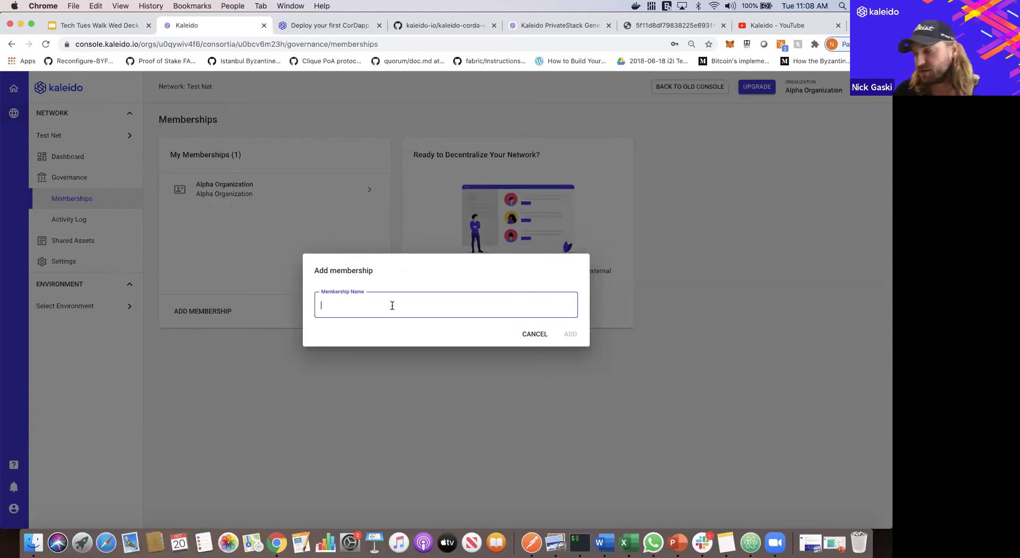
{"action": "type", "text": "Bra"}
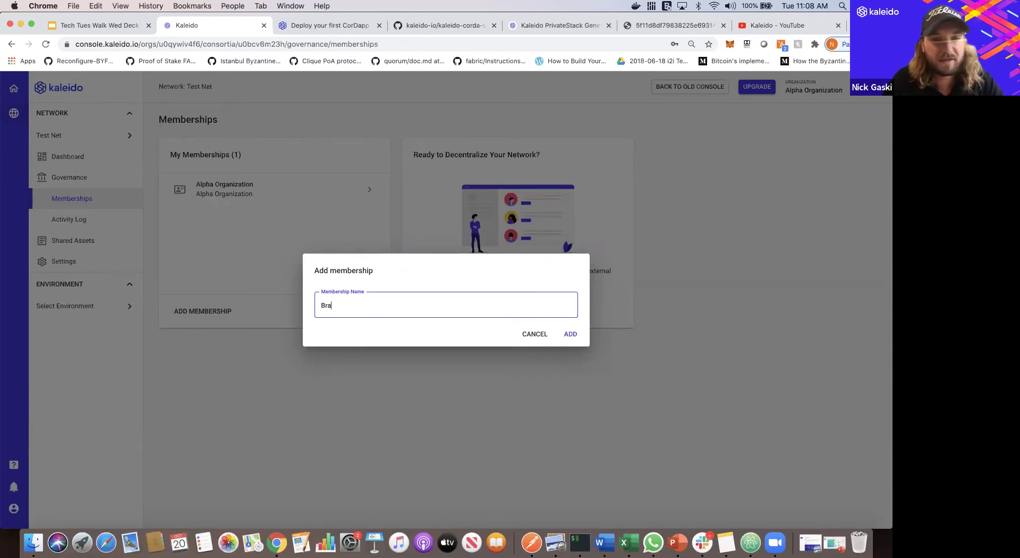
{"action": "type", "text": "vo Organizt"}
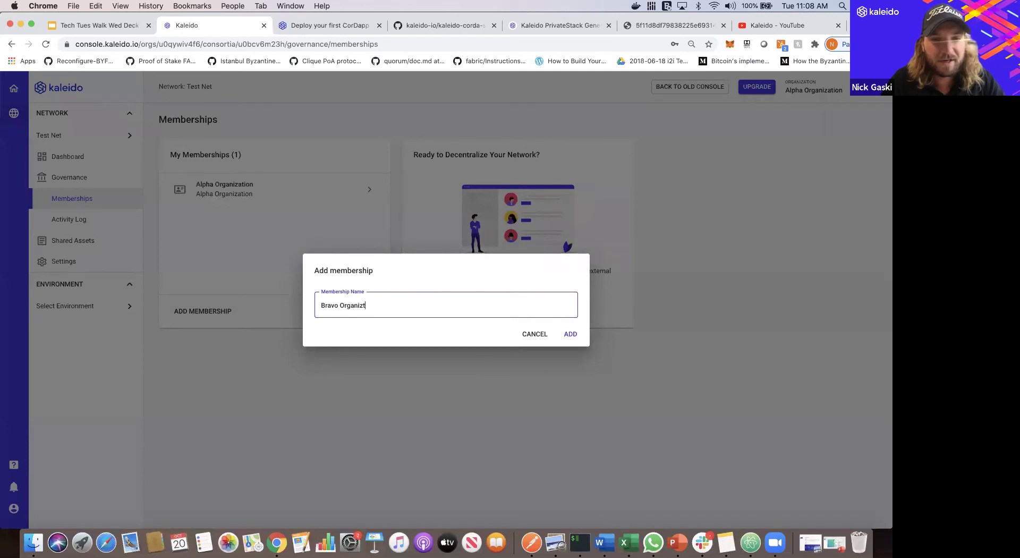
{"action": "key", "text": "BackSpace"}
{"action": "type", "text": "ation"}
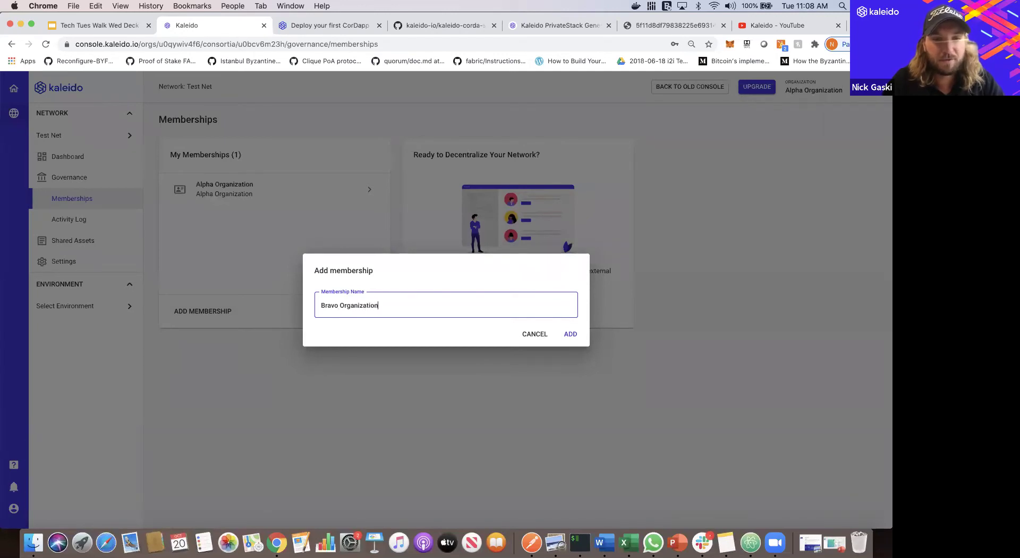
{"action": "left_click", "coordinate": [570, 338]}
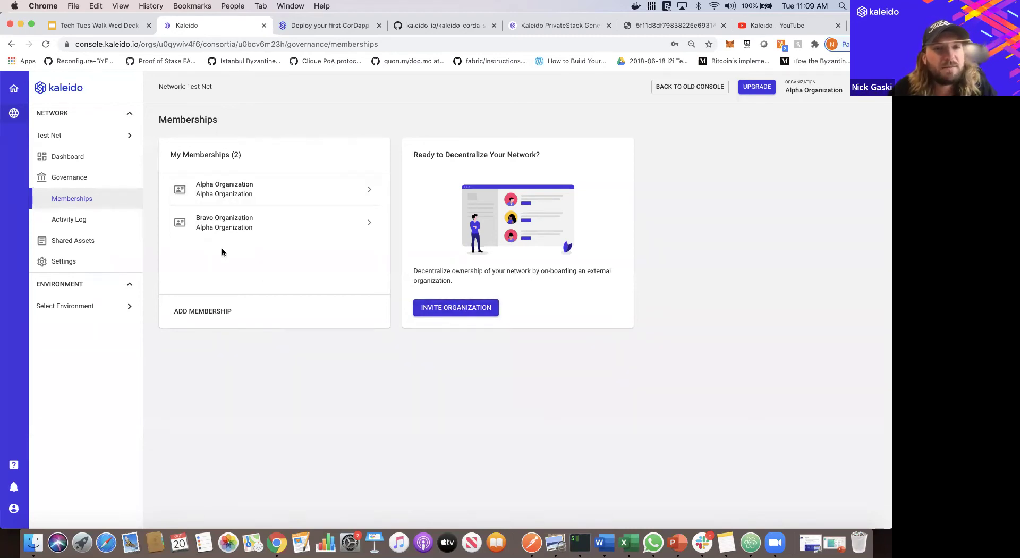
- Add a Corda environment named 'Sandbox', keeping the Corda OS provider and Managed Notary
{"action": "left_click", "coordinate": [118, 311]}
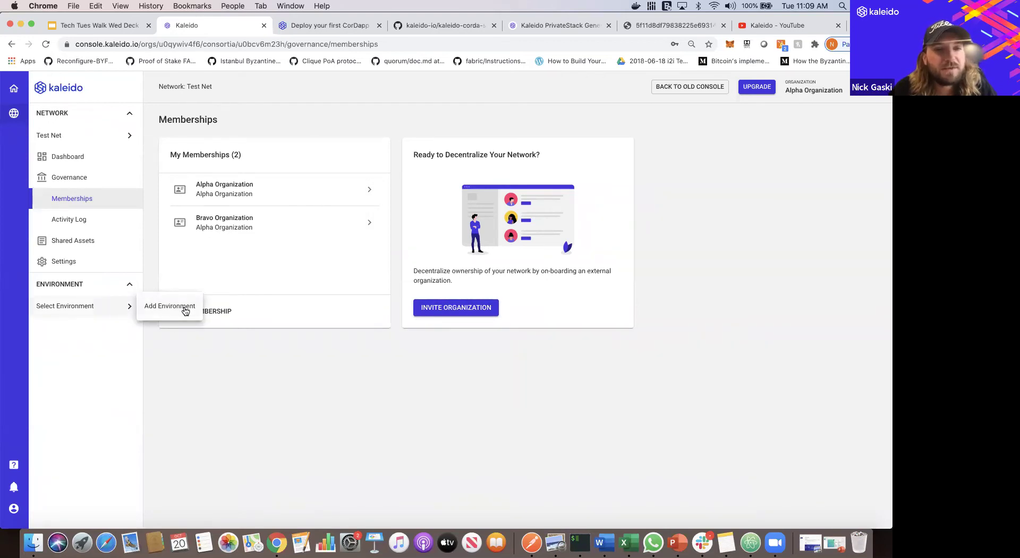
{"action": "left_click", "coordinate": [185, 311]}
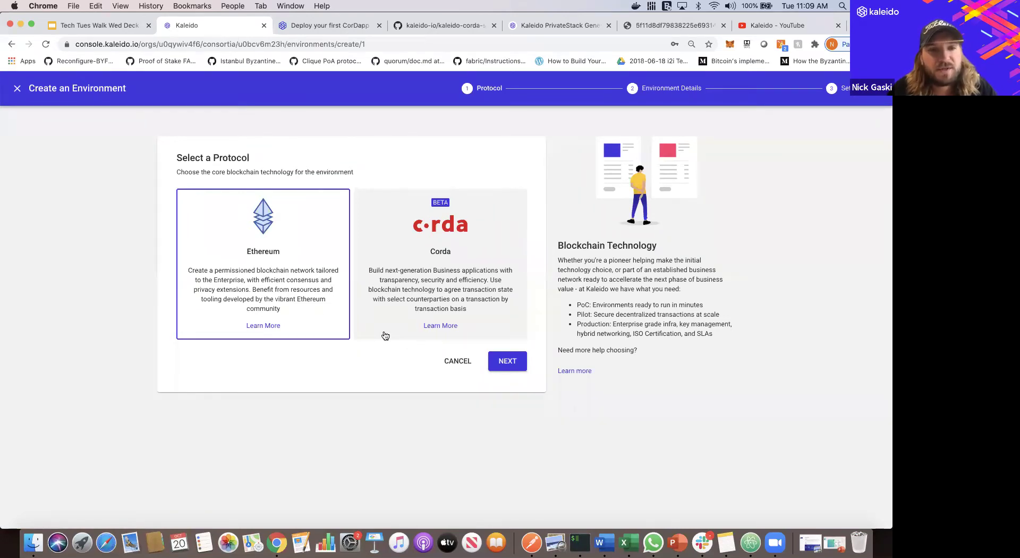
{"action": "left_click", "coordinate": [441, 300]}
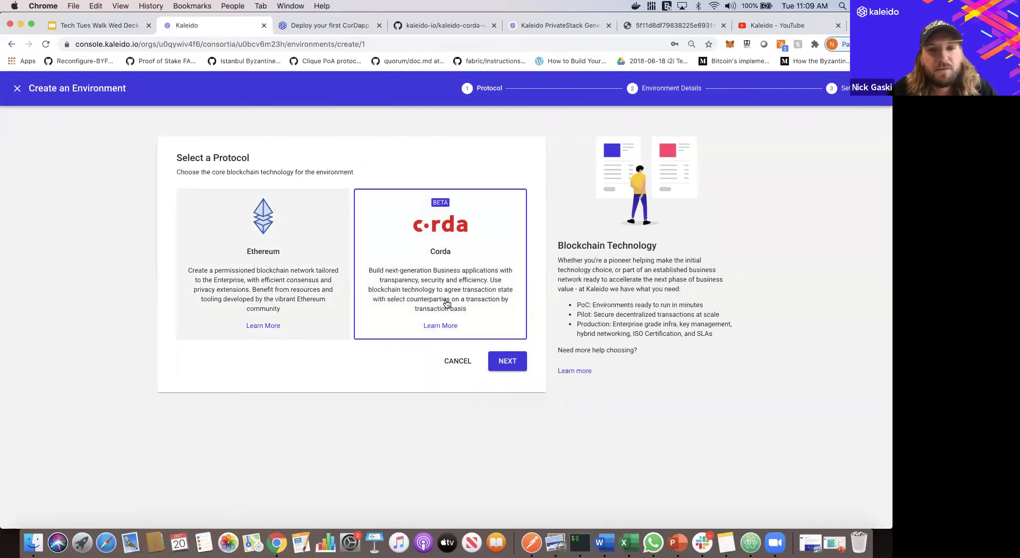
{"action": "left_click", "coordinate": [507, 361]}
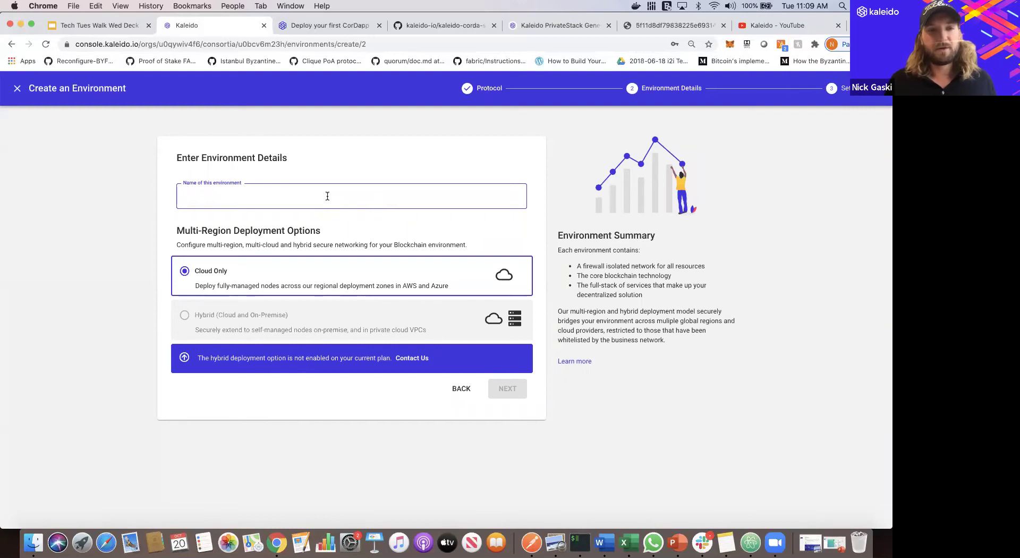
{"action": "type", "text": "Sandbox"}
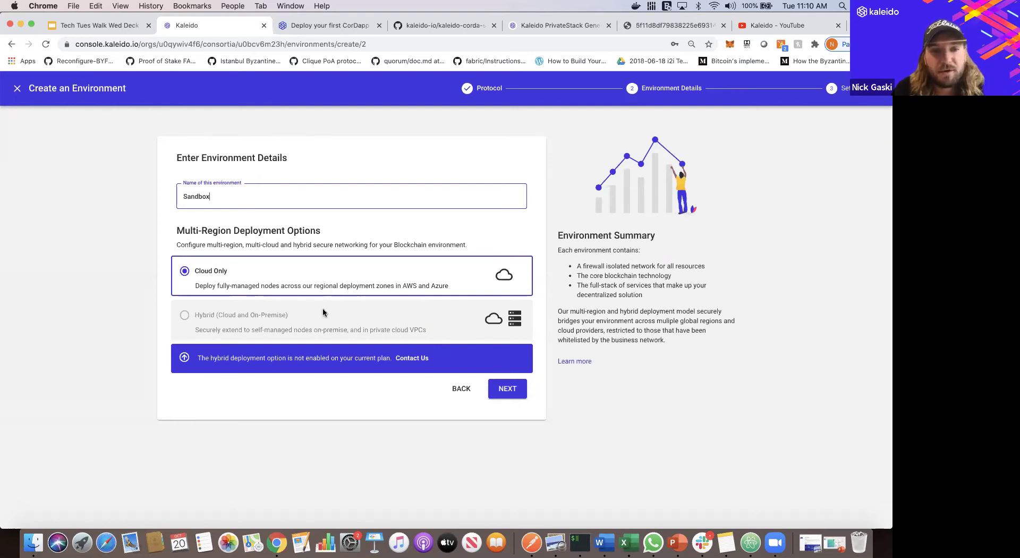
{"action": "left_click", "coordinate": [508, 389]}
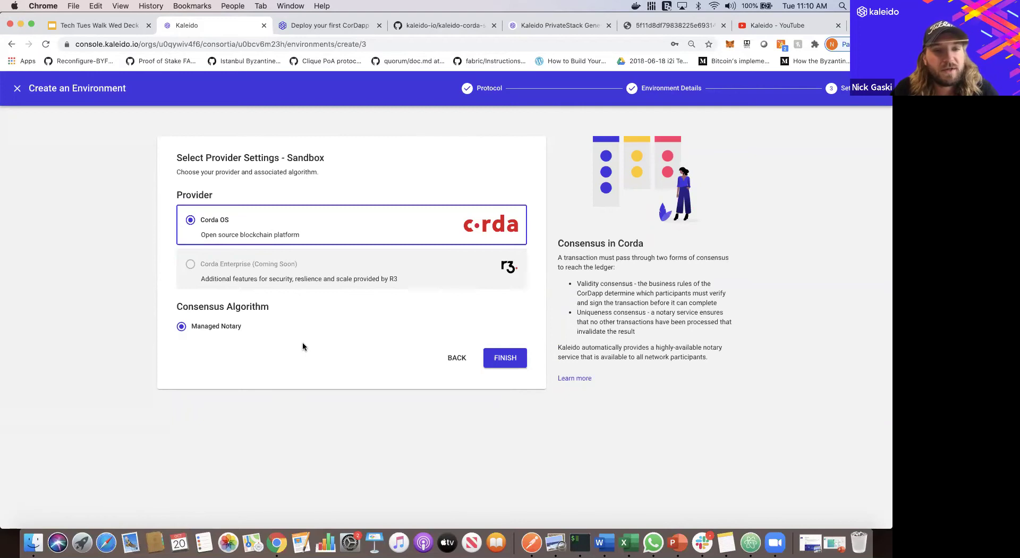
{"action": "left_click", "coordinate": [505, 357]}
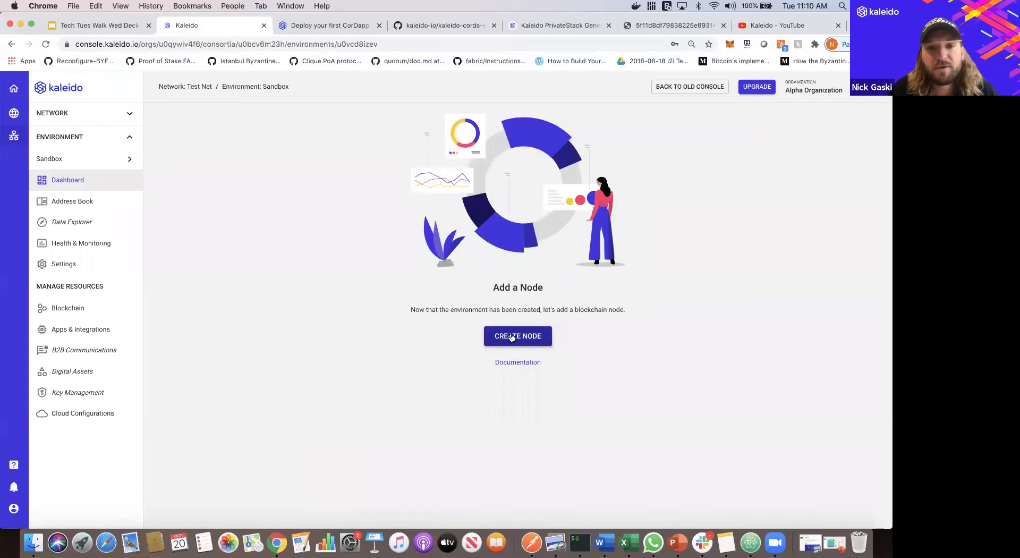
- Add a Small node named 'n1', owned by Alpha Organization, to the Sandbox environment
{"action": "left_click", "coordinate": [511, 337]}
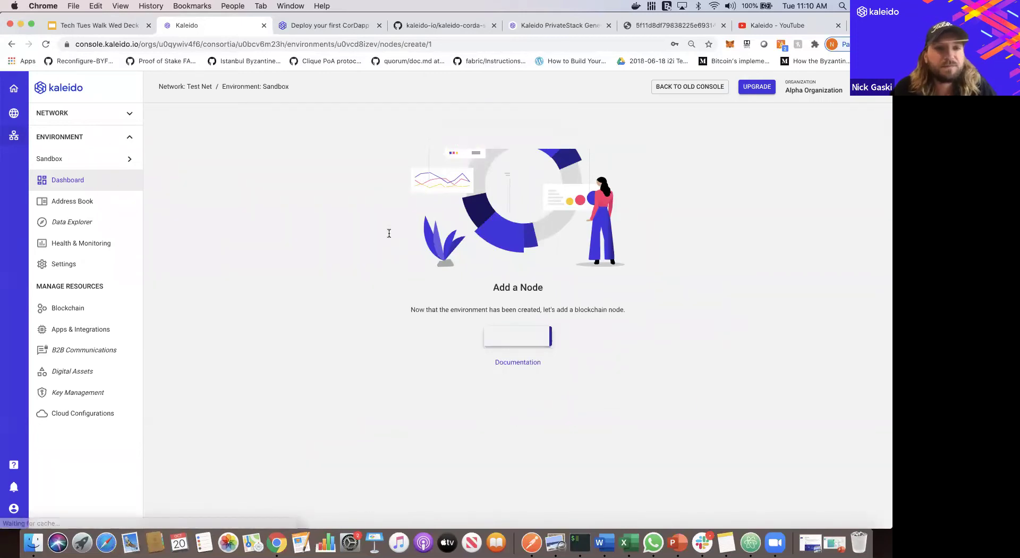
{"action": "left_click", "coordinate": [321, 202]}
{"action": "left_click", "coordinate": [319, 218]}
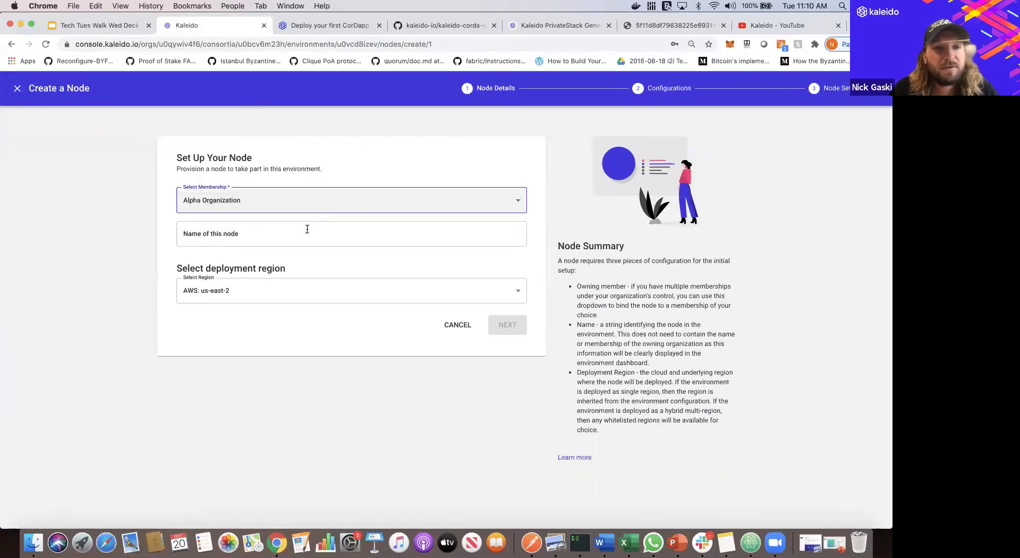
{"action": "type", "text": "n1"}
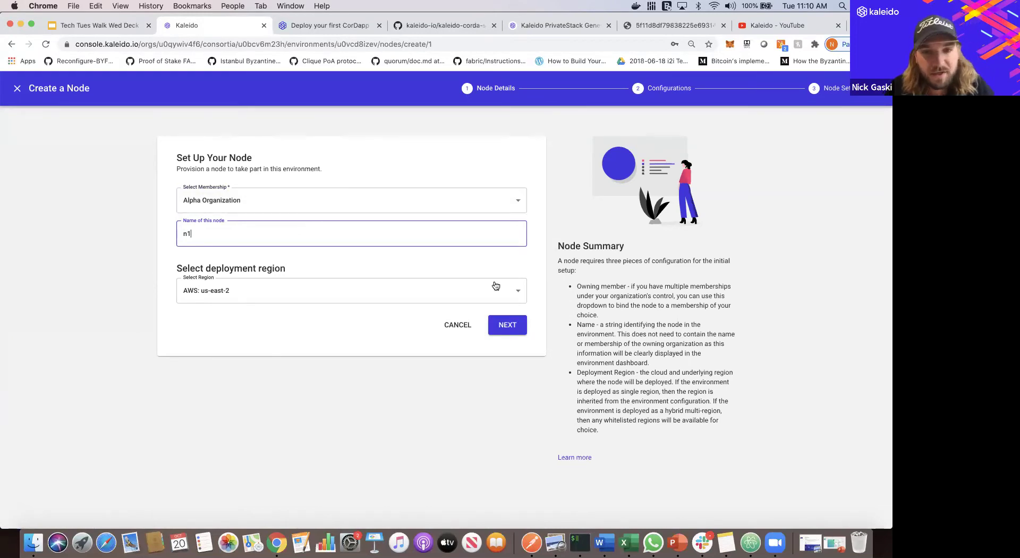
{"action": "left_click", "coordinate": [518, 326]}
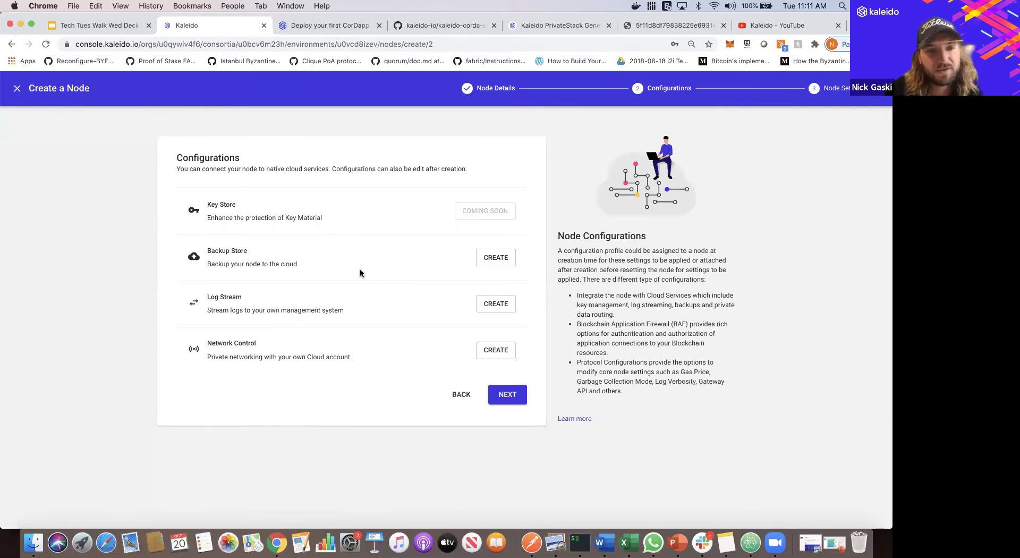
{"action": "left_click", "coordinate": [513, 405]}
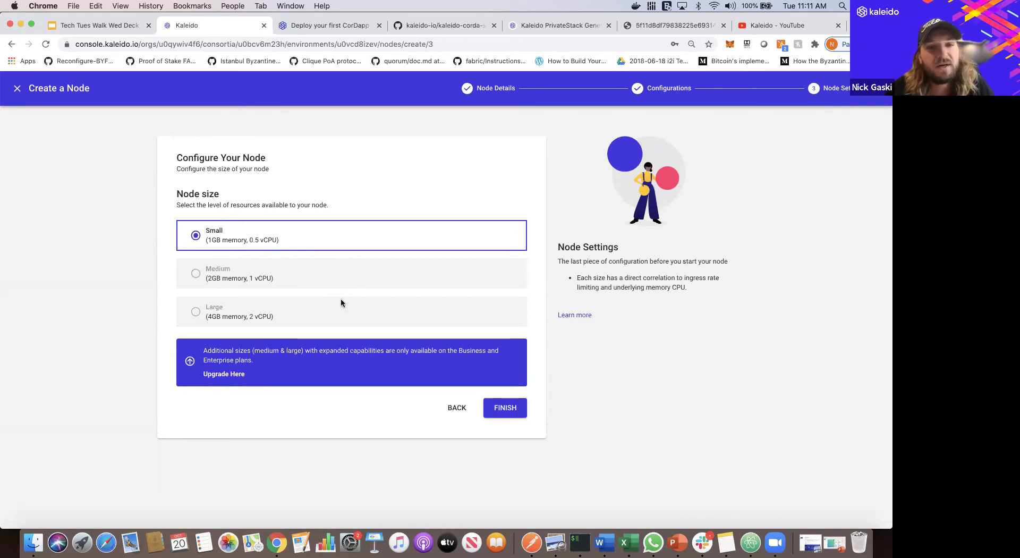
{"action": "left_click", "coordinate": [501, 414]}
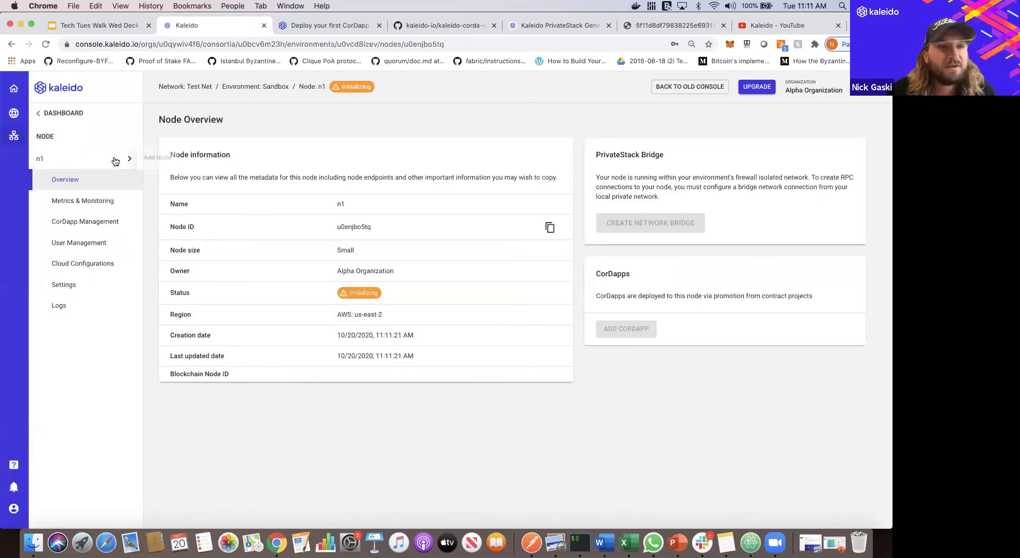
{"action": "left_click", "coordinate": [119, 159]}
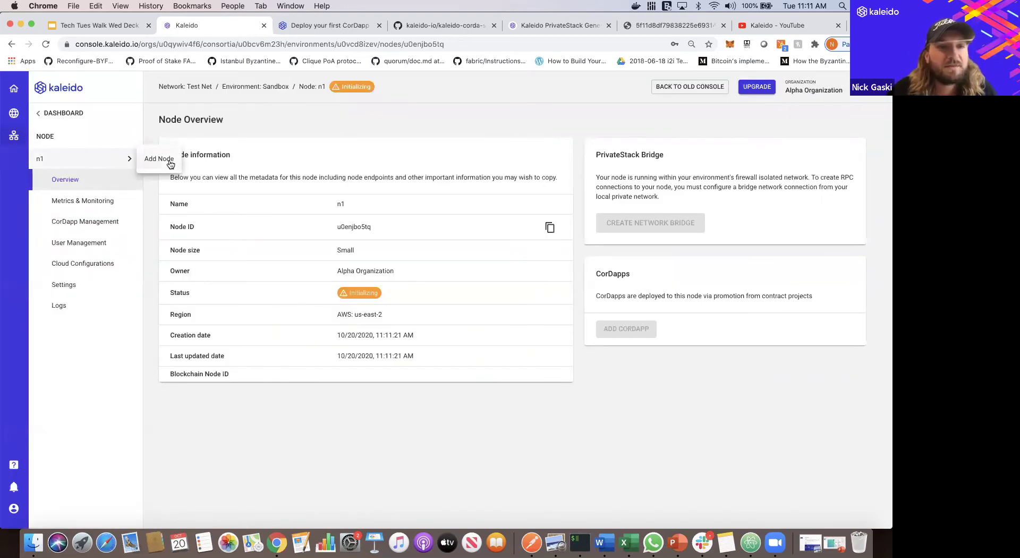
- Create a second Small node named 'n2' and return to the Sandbox dashboard
{"action": "left_click", "coordinate": [160, 159]}
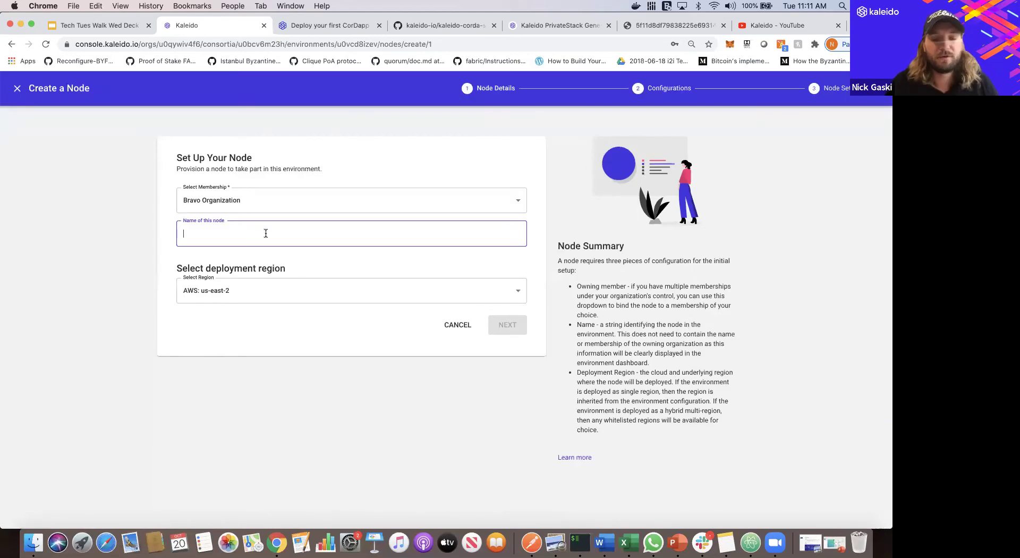
{"action": "type", "text": "n2"}
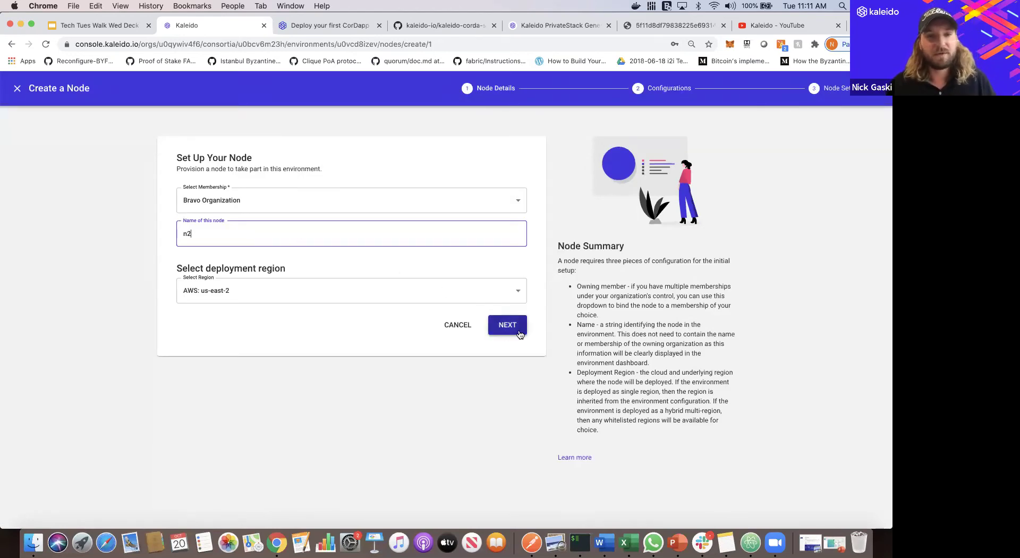
{"action": "left_click", "coordinate": [507, 324]}
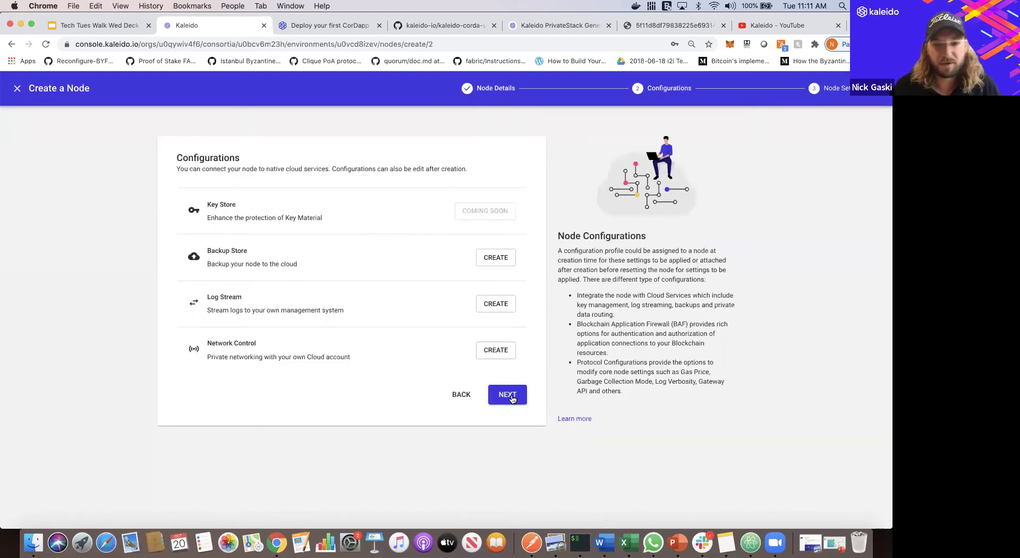
{"action": "left_click", "coordinate": [509, 408]}
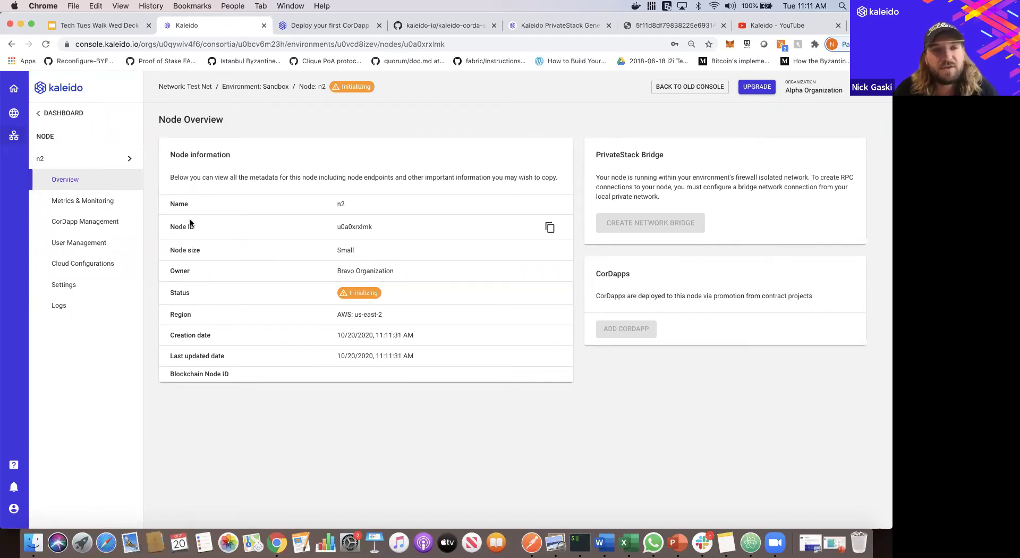
{"action": "left_click", "coordinate": [76, 118]}
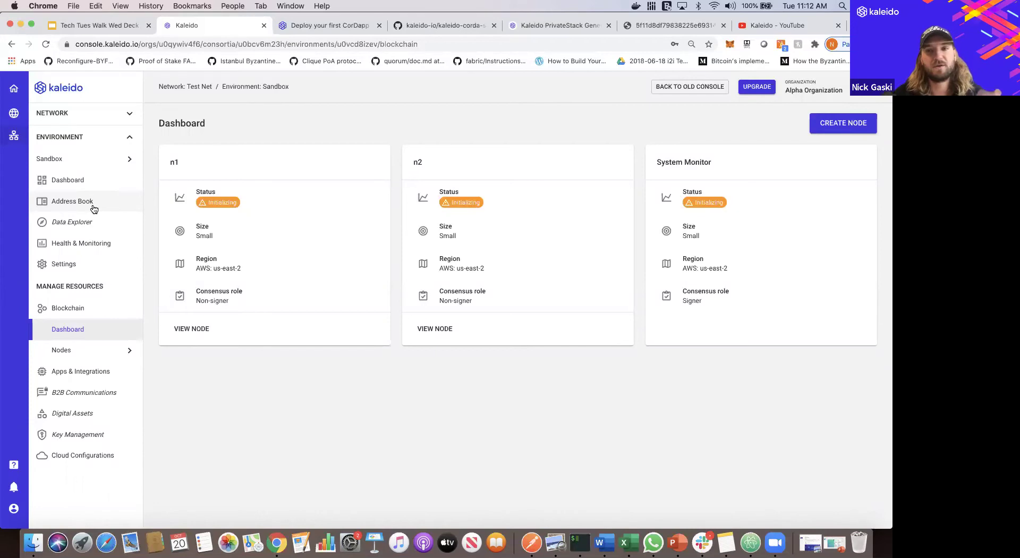
- View the Address Book memberships: Alpha Organization, Bravo Organization and System
{"action": "left_click", "coordinate": [93, 207]}
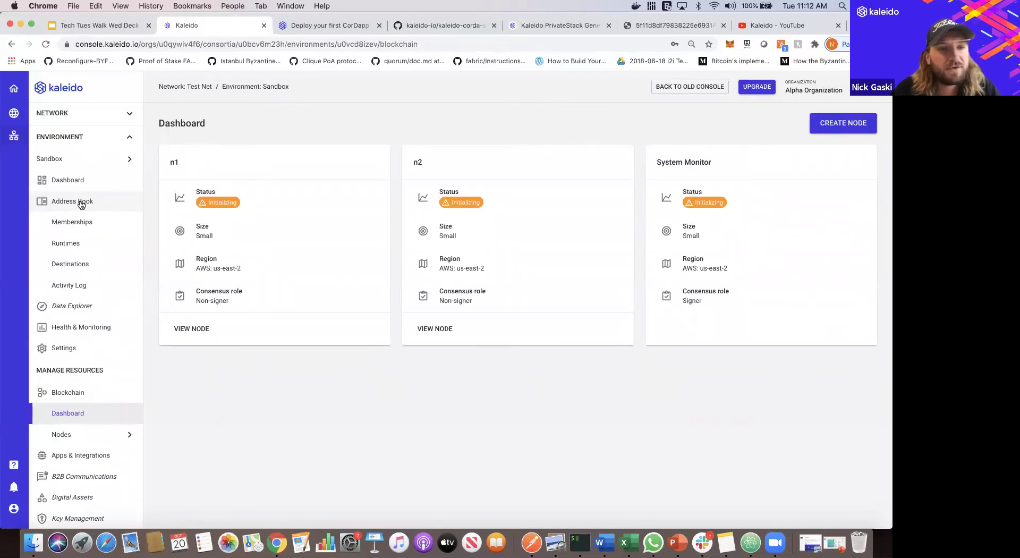
{"action": "left_click", "coordinate": [84, 224]}
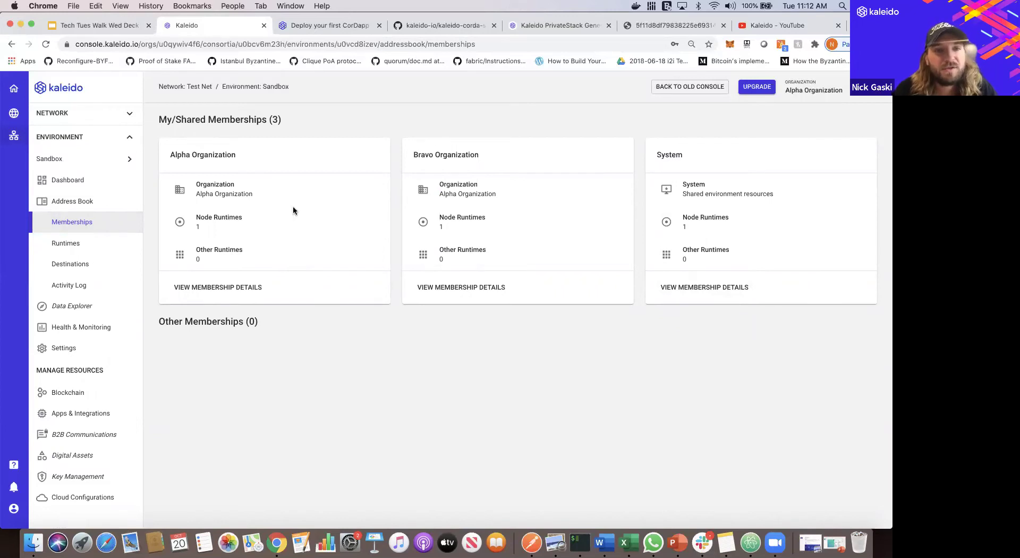
{"action": "triple_click", "coordinate": [237, 193]}
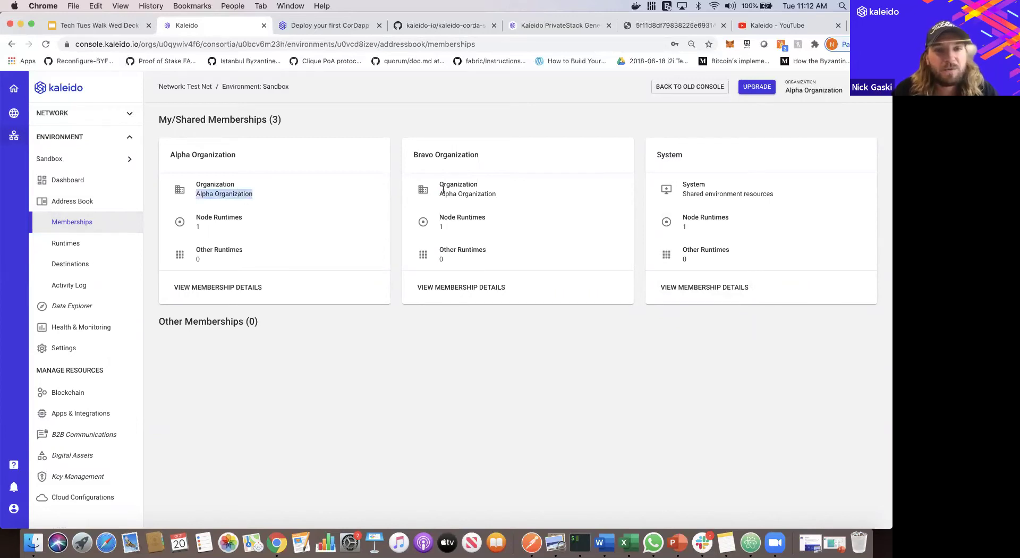
{"action": "double_click", "coordinate": [475, 194]}
{"action": "triple_click", "coordinate": [475, 194]}
- Check Alpha Organization's runtimes, showing node n1 Joining, then go back to the memberships overview
{"action": "left_click", "coordinate": [258, 273]}
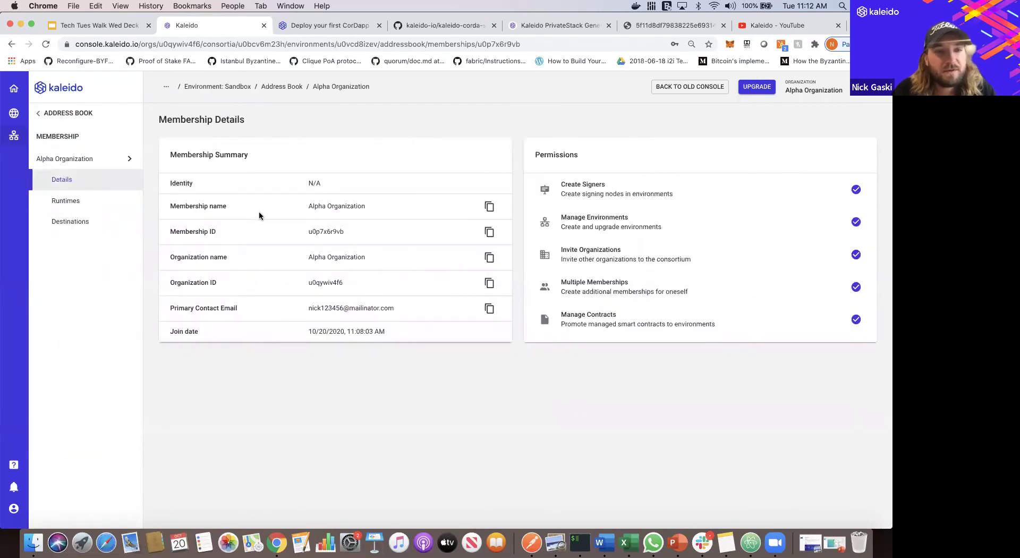
{"action": "left_click", "coordinate": [106, 207]}
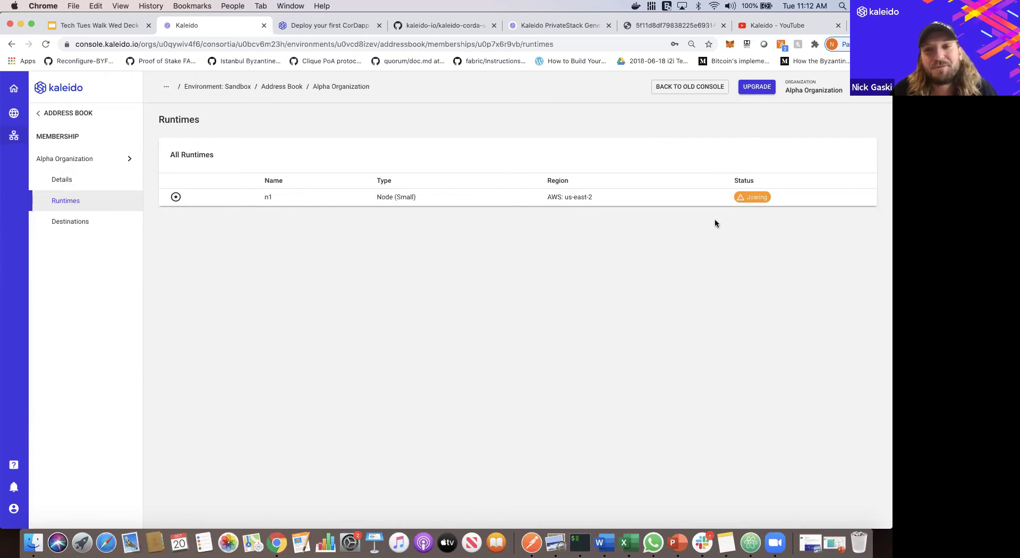
{"action": "left_click", "coordinate": [83, 113]}
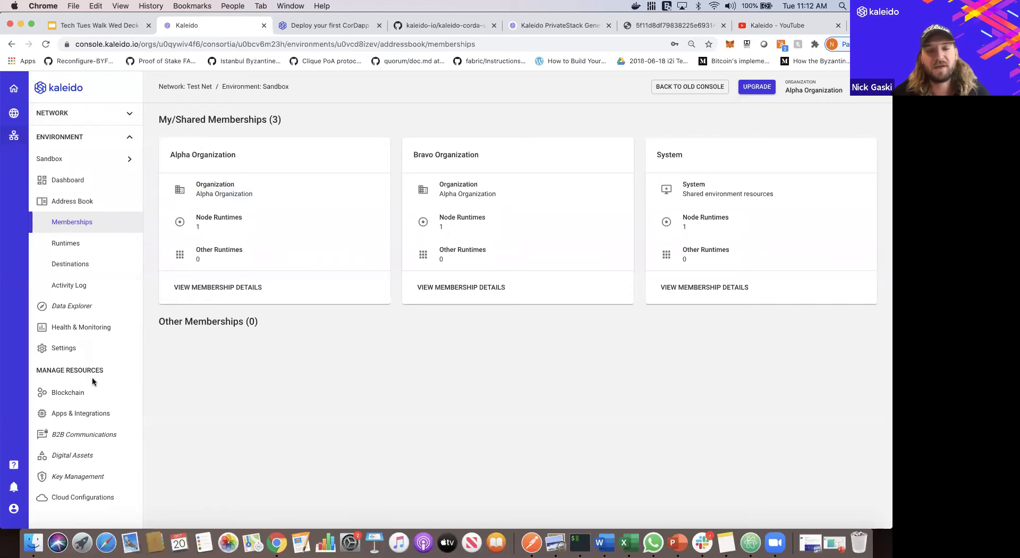
- From the Blockchain dashboard, view node n1's overview, now showing status Started
{"action": "left_click", "coordinate": [93, 393]}
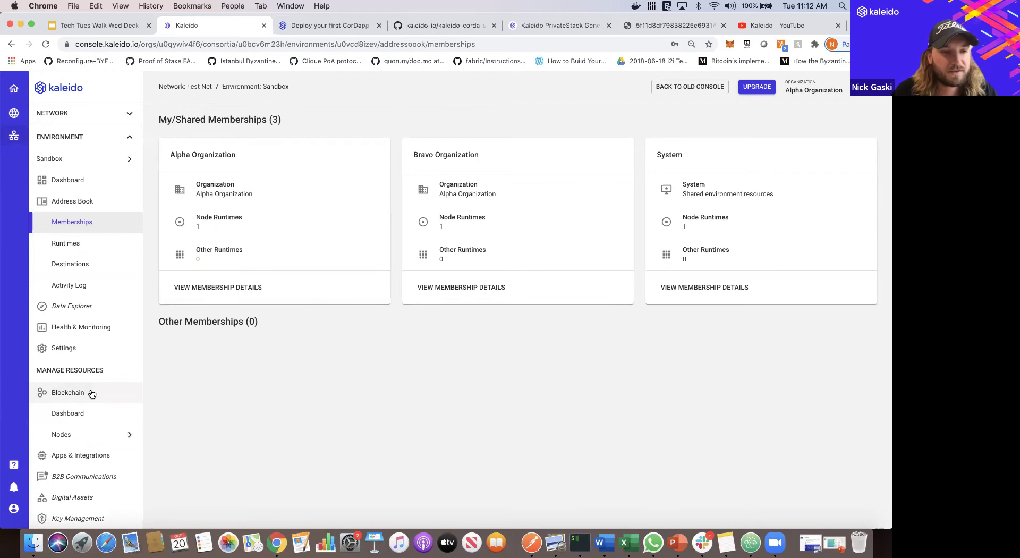
{"action": "left_click", "coordinate": [68, 413]}
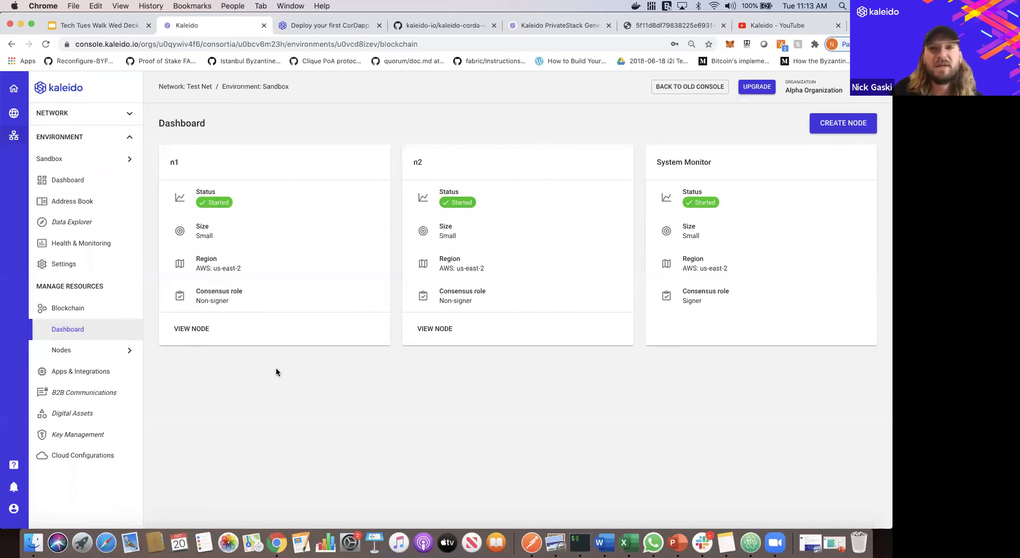
{"action": "left_click", "coordinate": [192, 329]}
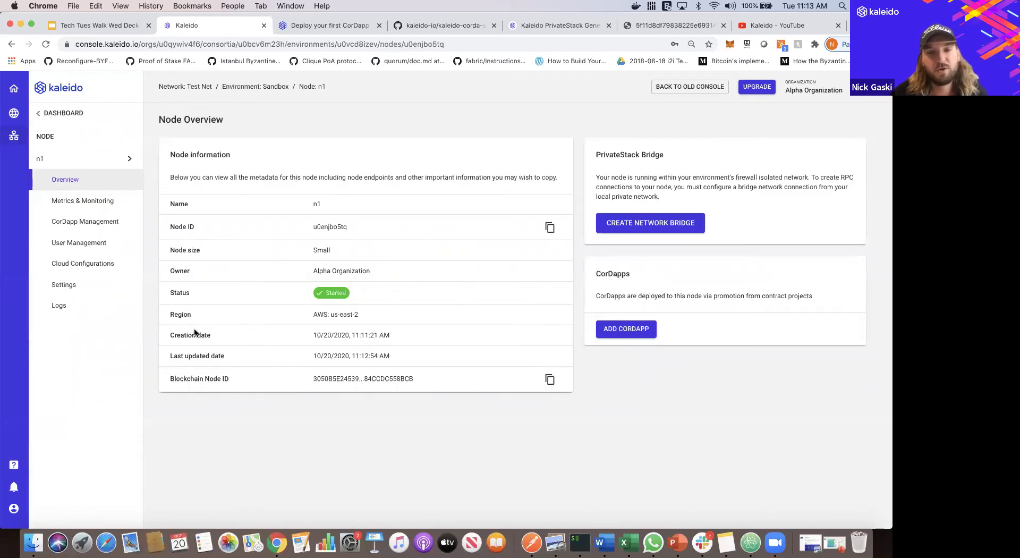
{"action": "left_click", "coordinate": [320, 27]}
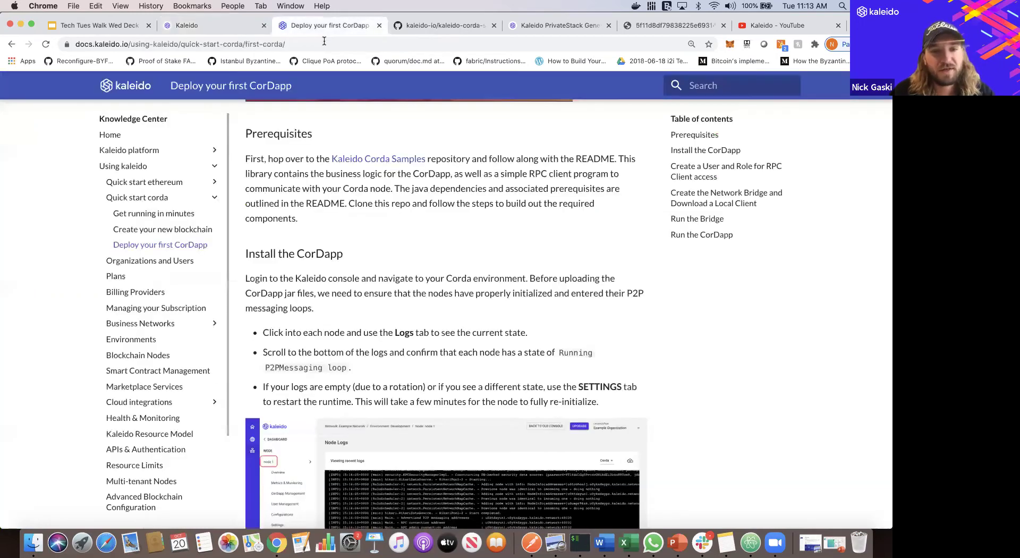
{"action": "scroll", "coordinate": [344, 195], "scroll_direction": "down", "scroll_amount": 5}
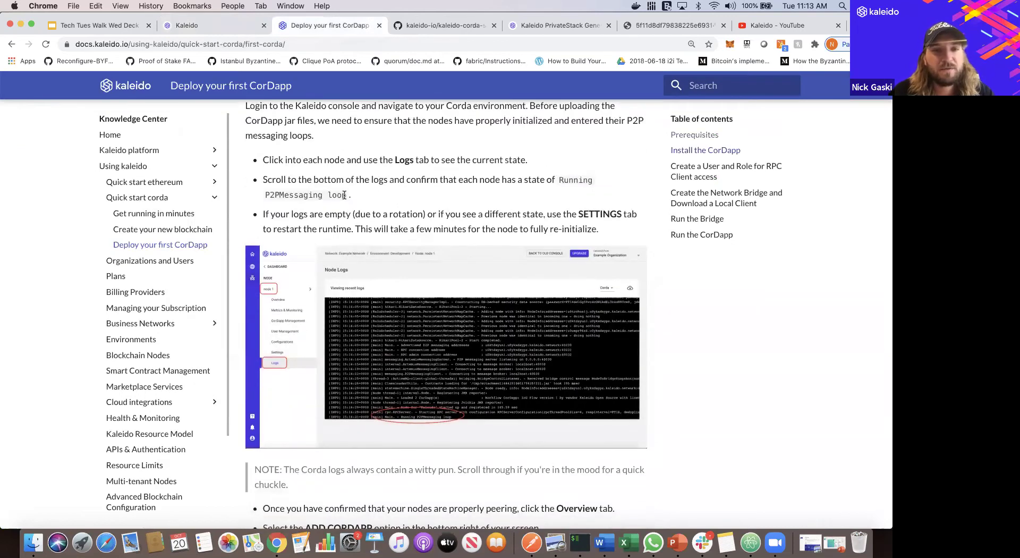
{"action": "left_click_drag", "start_coordinate": [346, 195], "coordinate": [265, 195]}
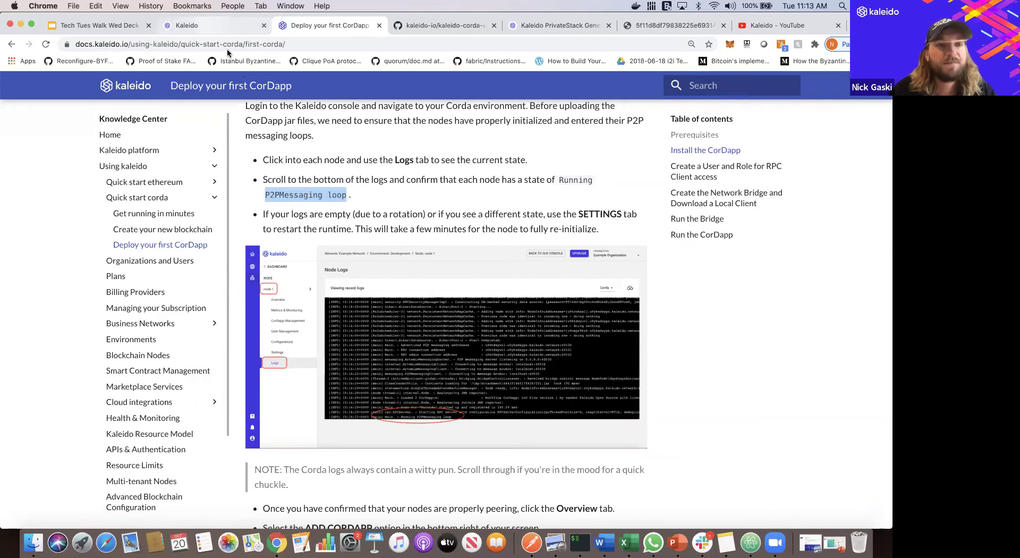
{"action": "left_click", "coordinate": [186, 25]}
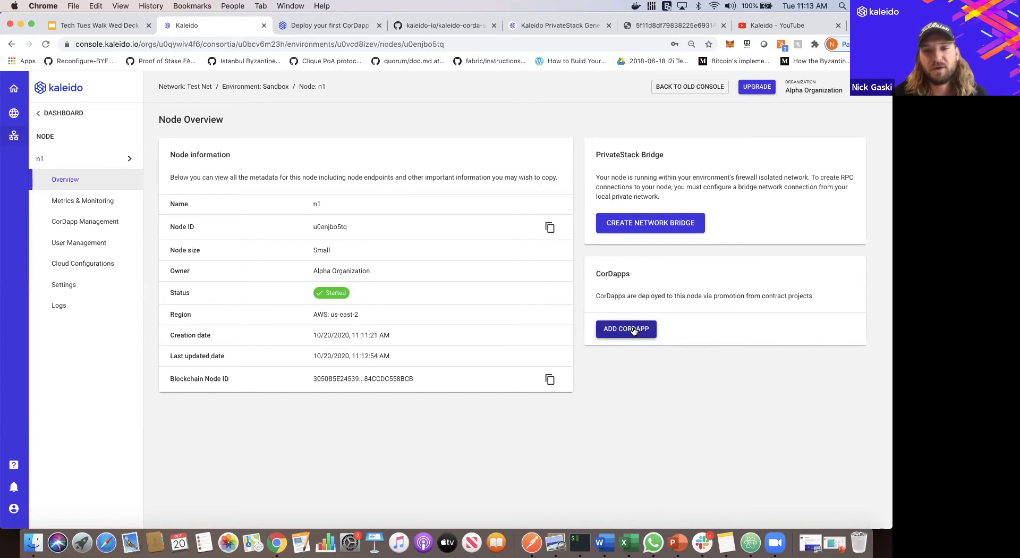
- Start adding a CorDapp to n1 under new project 'IOU' and choose the jar file
{"action": "left_click", "coordinate": [633, 331]}
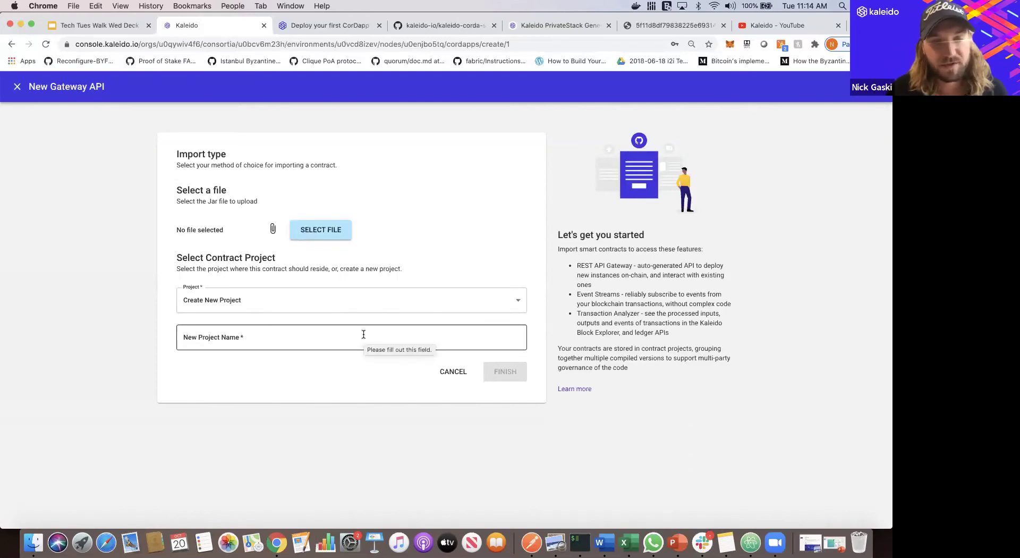
{"action": "left_click", "coordinate": [363, 334]}
{"action": "type", "text": "IOU"}
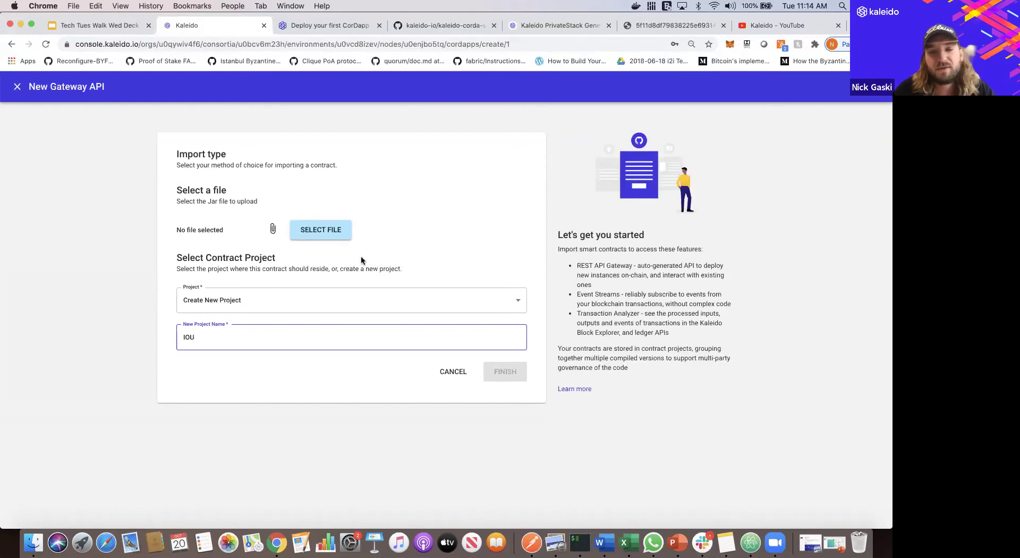
{"action": "left_click", "coordinate": [329, 237]}
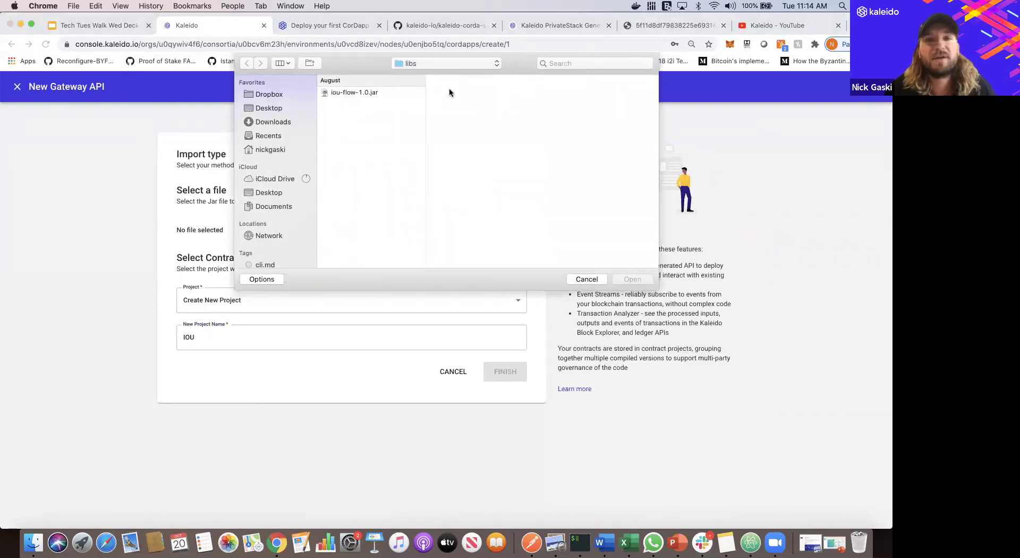
- In the file chooser, browse to kaleido-corda-samples/iou-contract/build/libs
{"action": "left_click", "coordinate": [429, 64]}
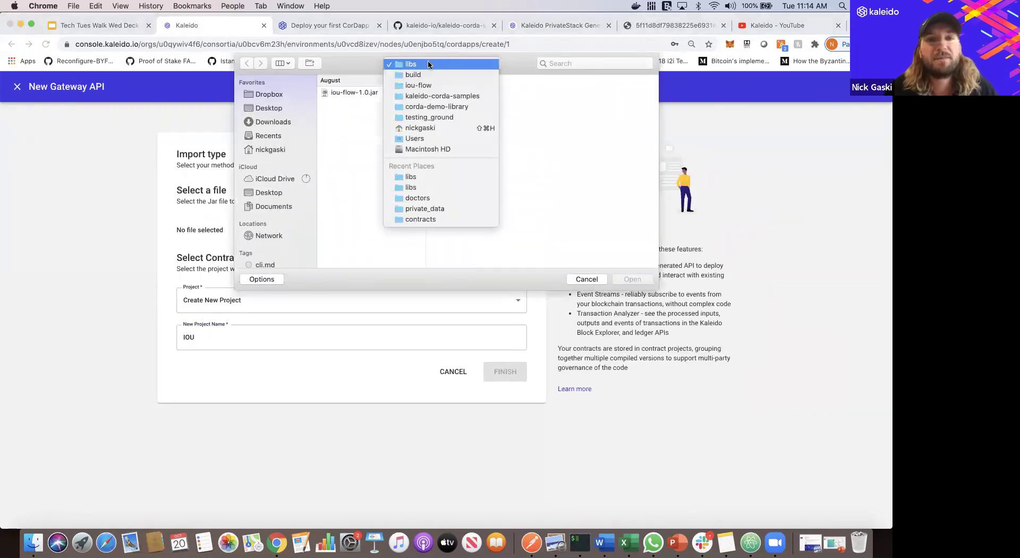
{"action": "left_click", "coordinate": [431, 105]}
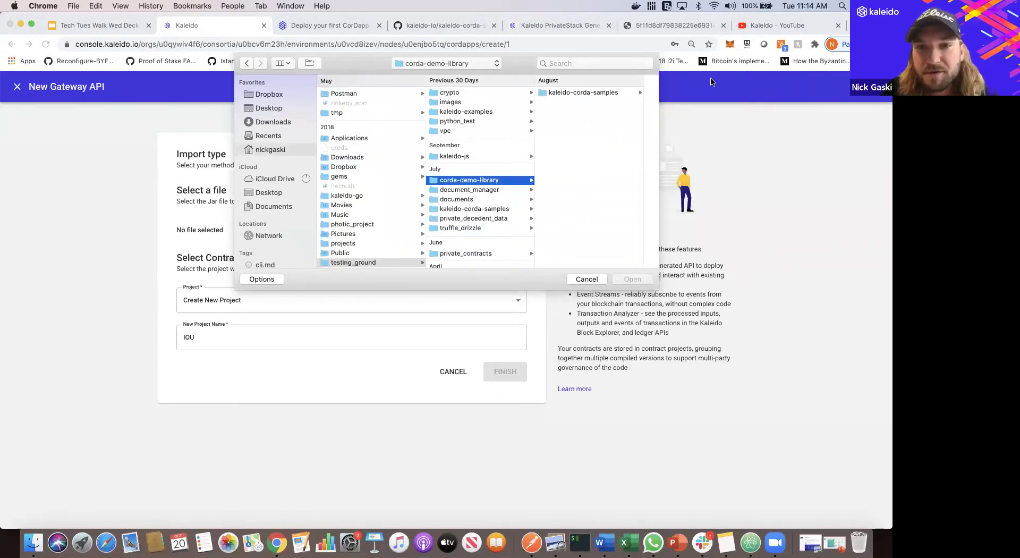
{"action": "left_click", "coordinate": [595, 93]}
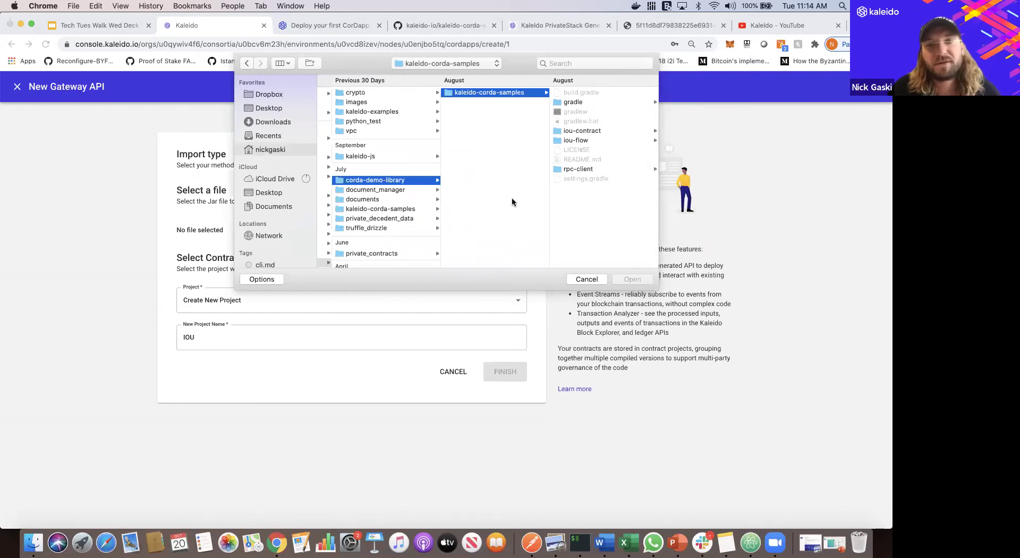
{"action": "left_click", "coordinate": [594, 131]}
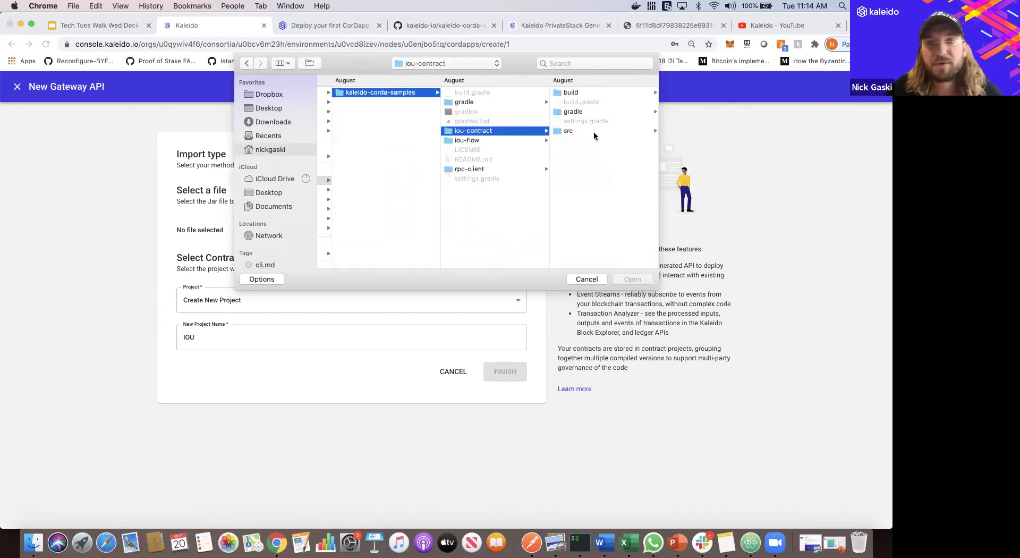
{"action": "left_click", "coordinate": [581, 93]}
{"action": "left_click", "coordinate": [582, 102]}
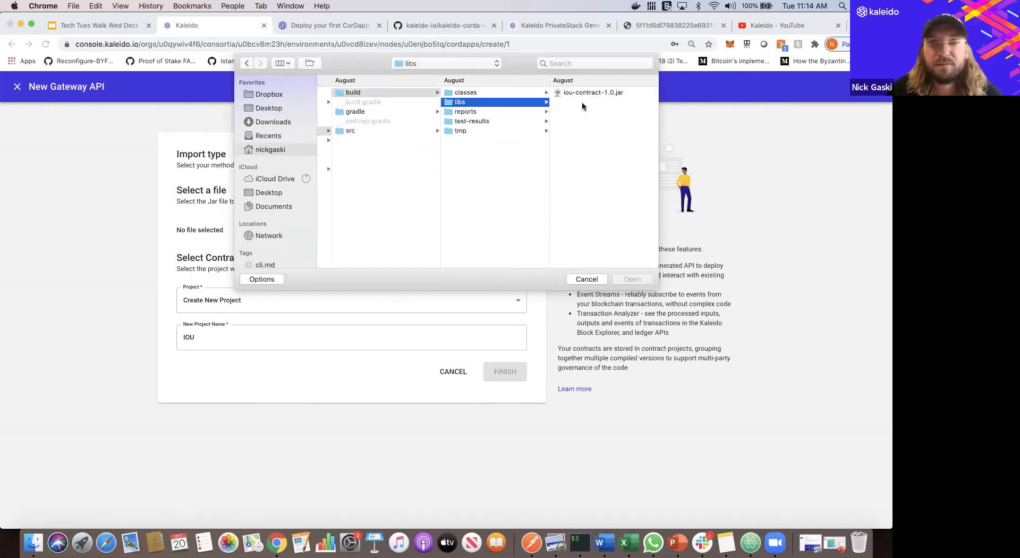
- Attach iou-contract-1.0.jar, submit the import, and bring up the kaleido-corda-samples repository page
{"action": "left_click", "coordinate": [581, 93]}
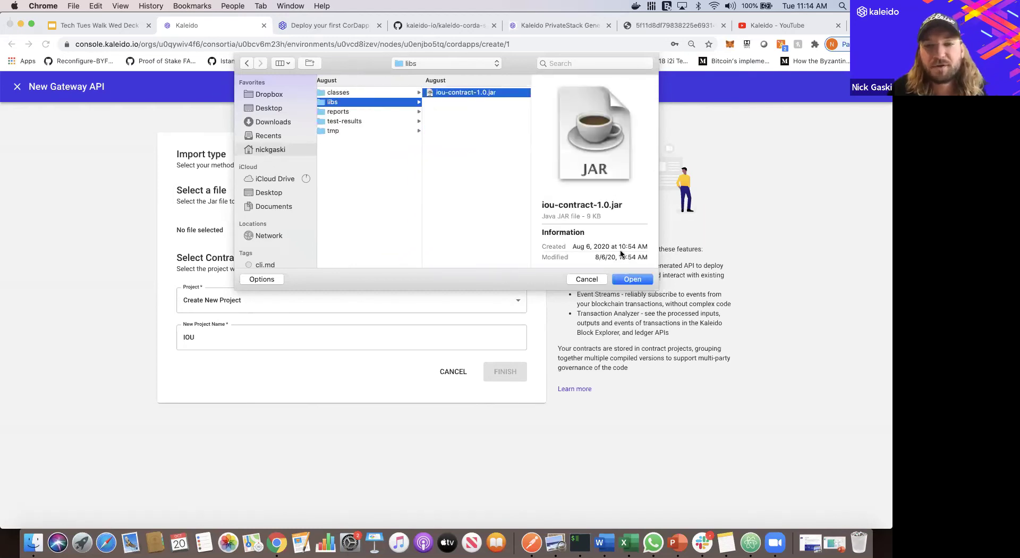
{"action": "key", "text": "Return"}
{"action": "left_click", "coordinate": [517, 372]}
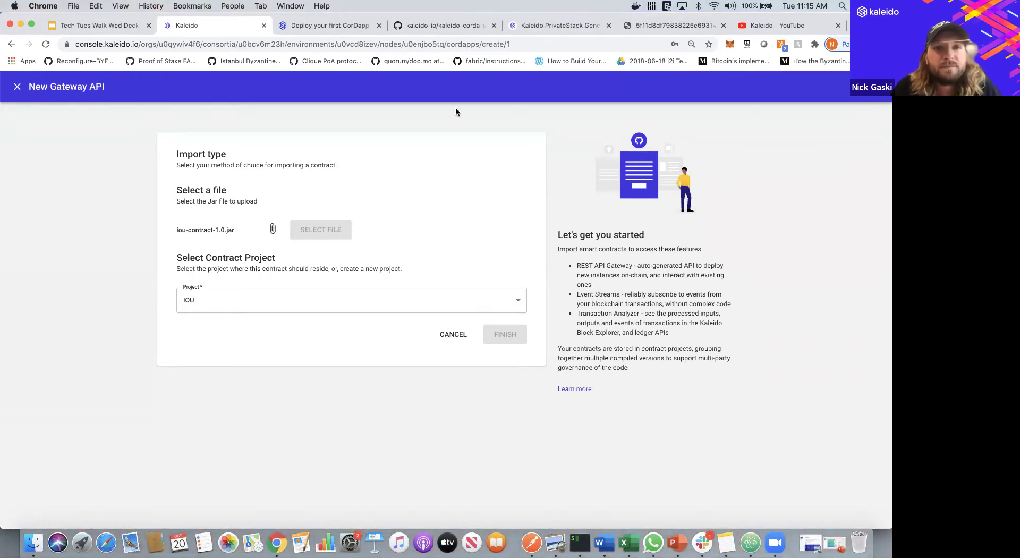
{"action": "left_click", "coordinate": [430, 37]}
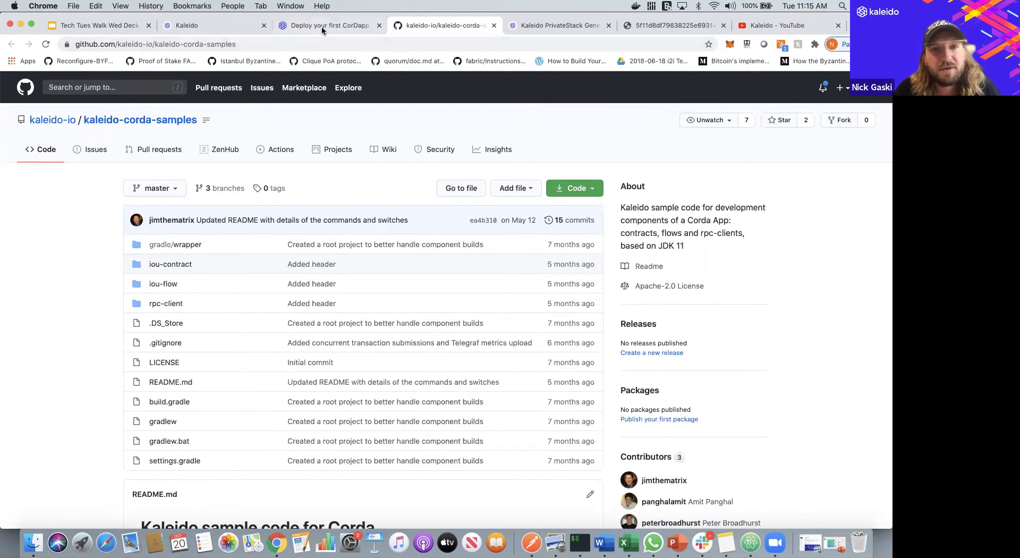
- Start adding a CorDapp to node n1 under the existing IOU project
{"action": "left_click", "coordinate": [199, 27]}
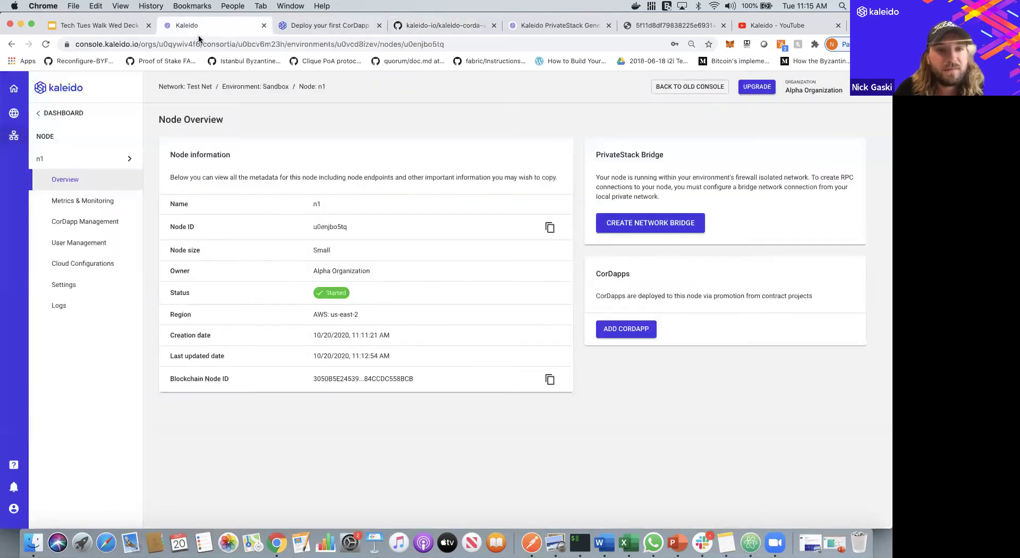
{"action": "left_click", "coordinate": [644, 332]}
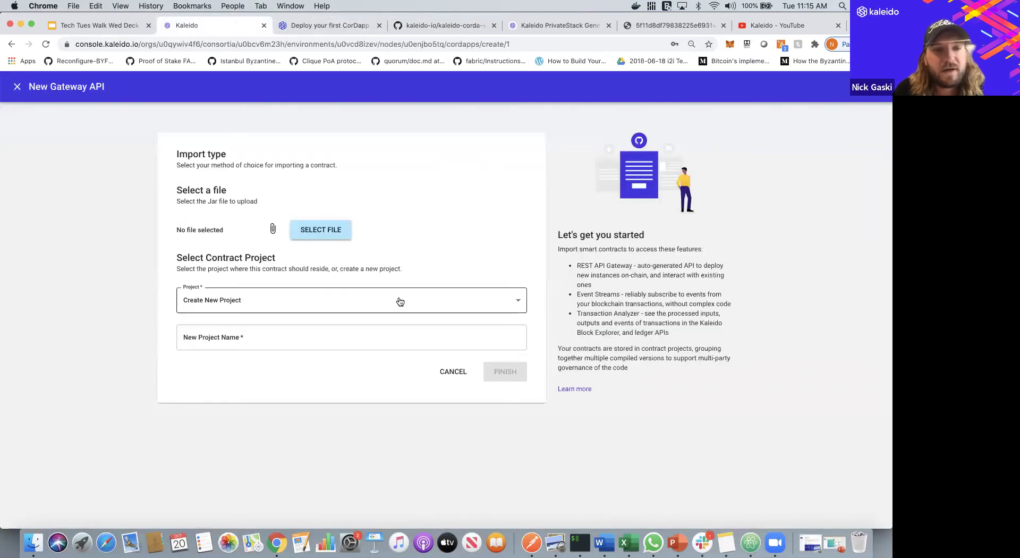
{"action": "left_click", "coordinate": [400, 301]}
{"action": "left_click", "coordinate": [385, 315]}
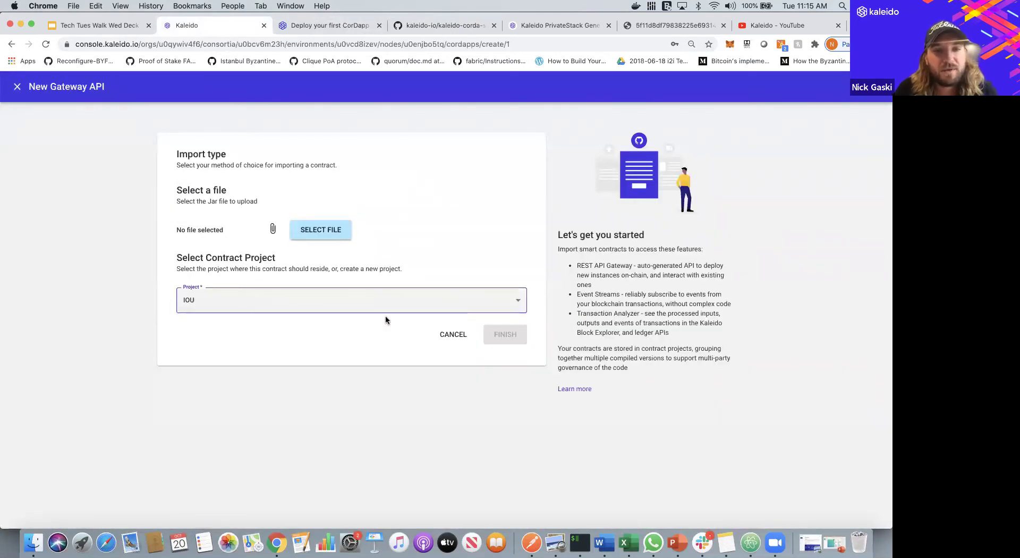
- Upload iou-flow/build/libs/iou-flow-1.0.jar as the CorDapp file and finish the import
{"action": "left_click", "coordinate": [335, 232]}
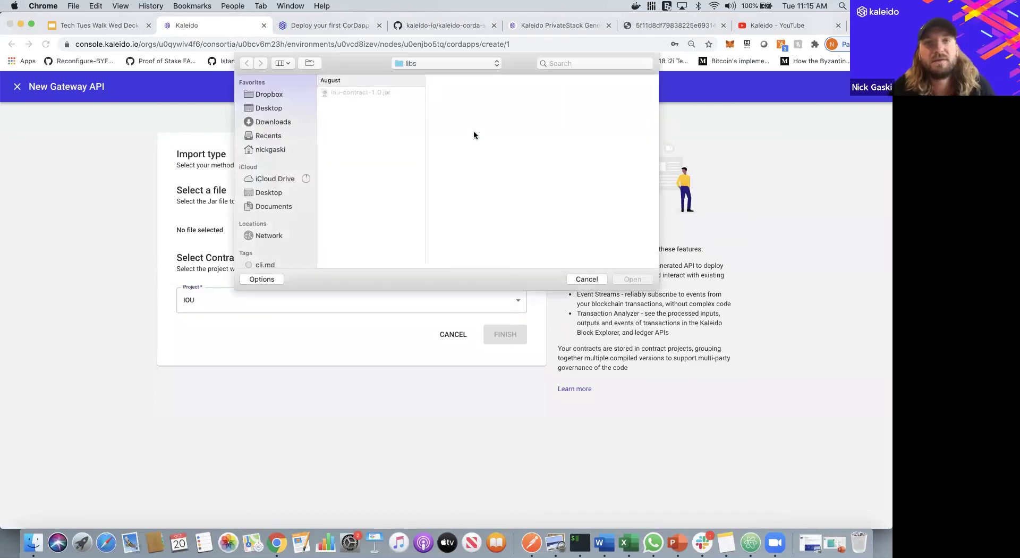
{"action": "left_click", "coordinate": [466, 64]}
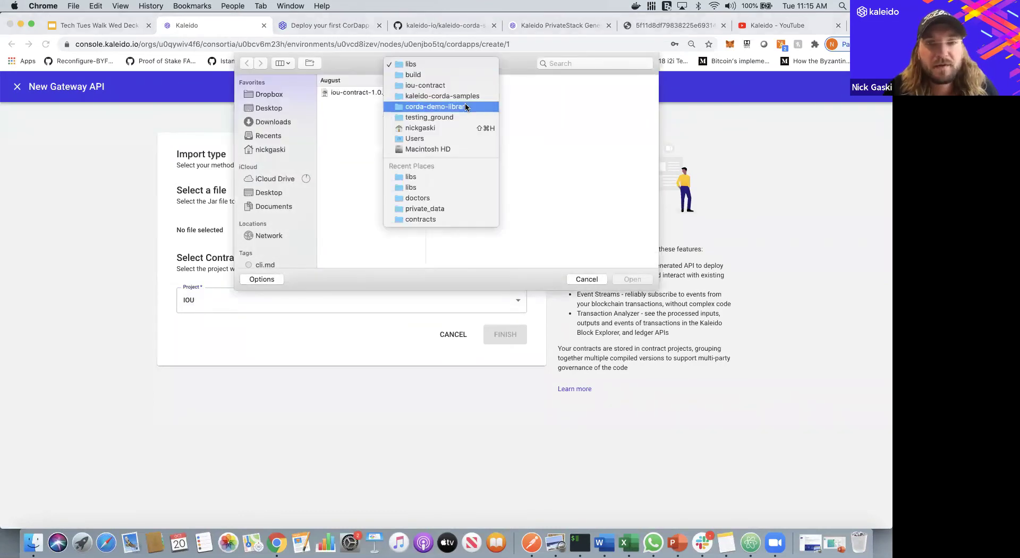
{"action": "left_click", "coordinate": [467, 106]}
{"action": "left_click", "coordinate": [577, 93]}
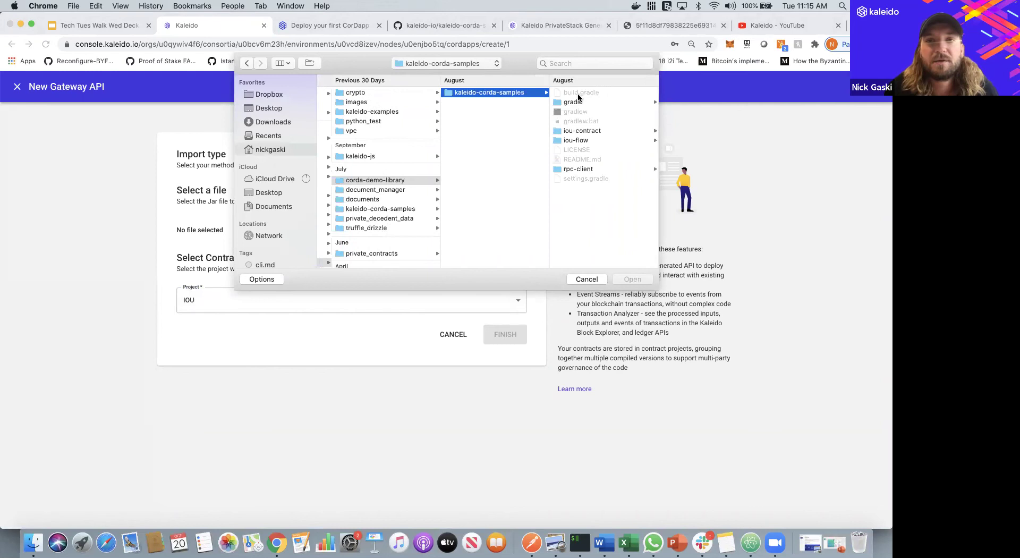
{"action": "left_click", "coordinate": [588, 140]}
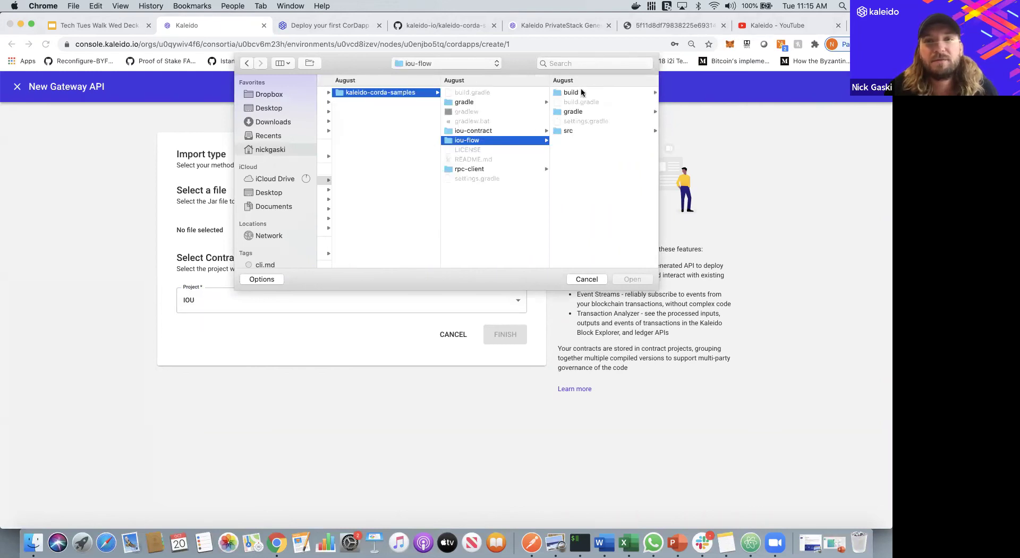
{"action": "left_click", "coordinate": [582, 93]}
{"action": "left_click", "coordinate": [581, 102]}
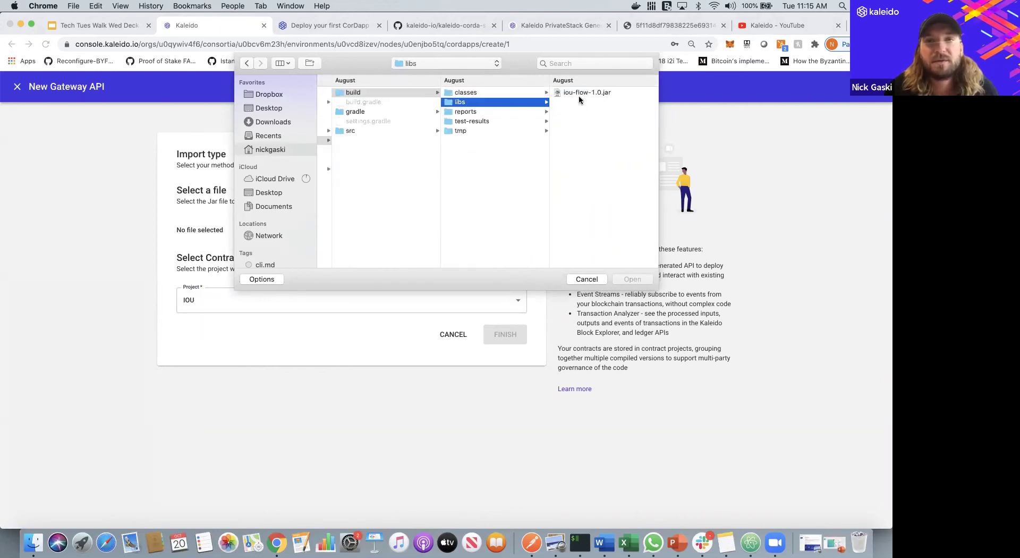
{"action": "left_click", "coordinate": [579, 93]}
{"action": "left_click", "coordinate": [632, 279]}
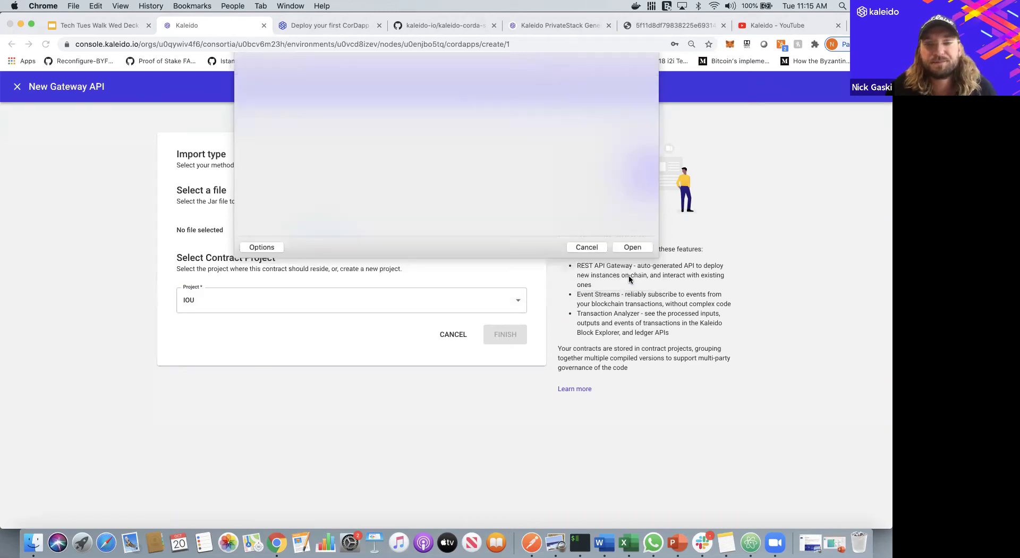
{"action": "left_click", "coordinate": [509, 338]}
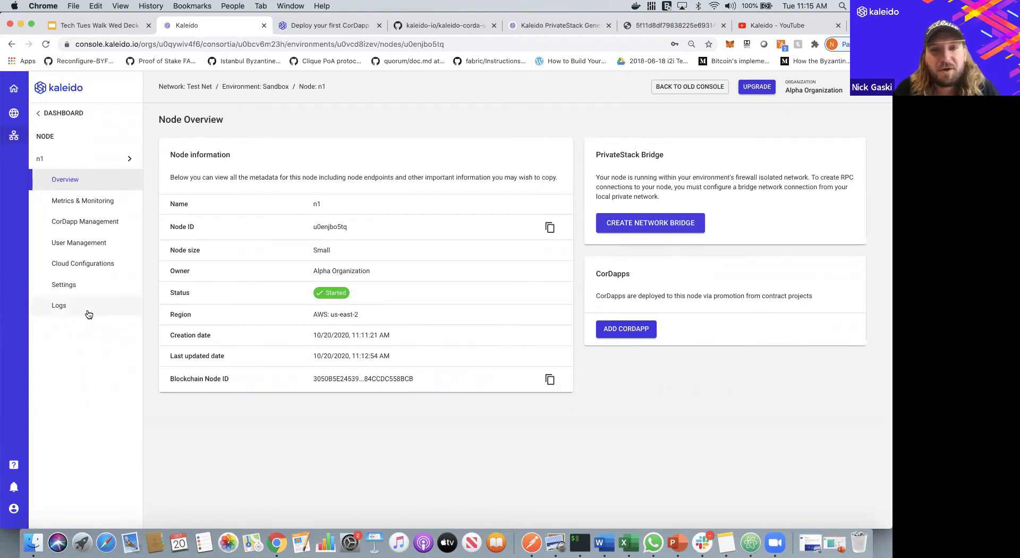
{"action": "left_click", "coordinate": [59, 306]}
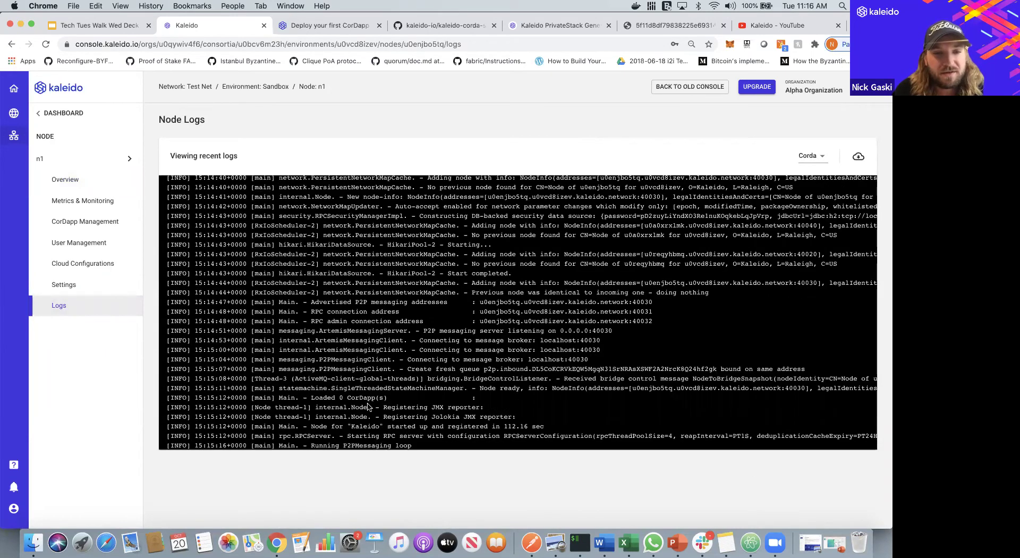
{"action": "triple_click", "coordinate": [368, 398]}
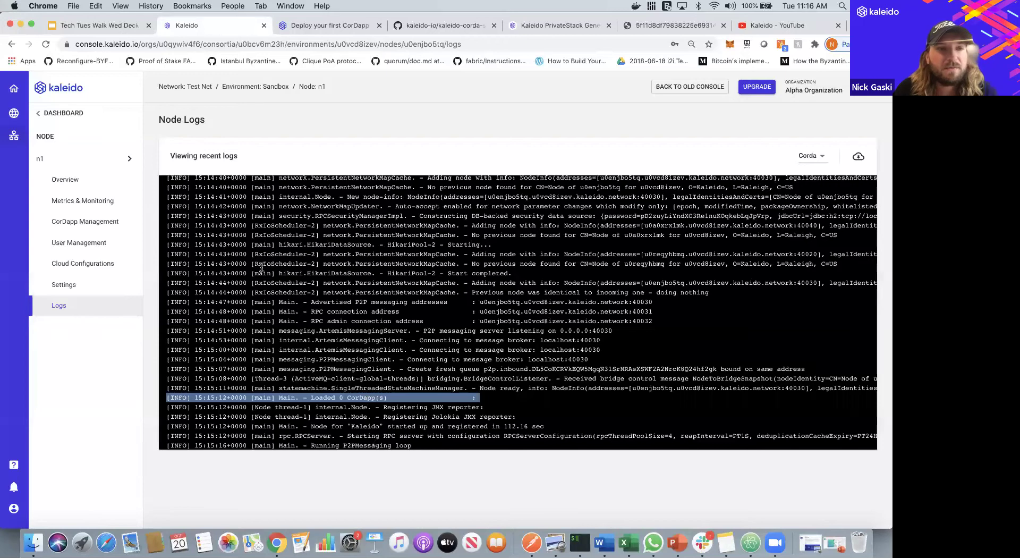
{"action": "left_click", "coordinate": [129, 159]}
{"action": "left_click", "coordinate": [149, 159]}
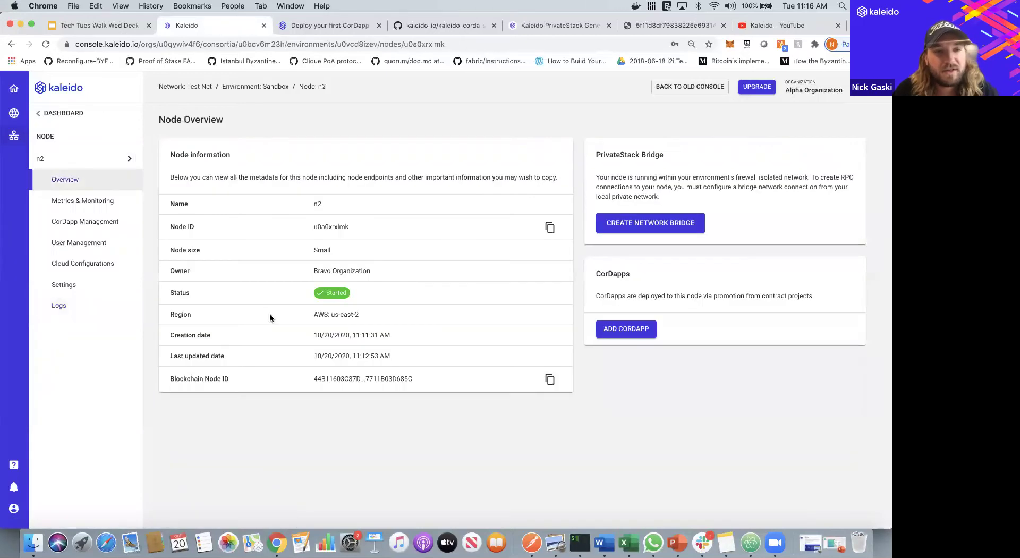
{"action": "left_click", "coordinate": [103, 305]}
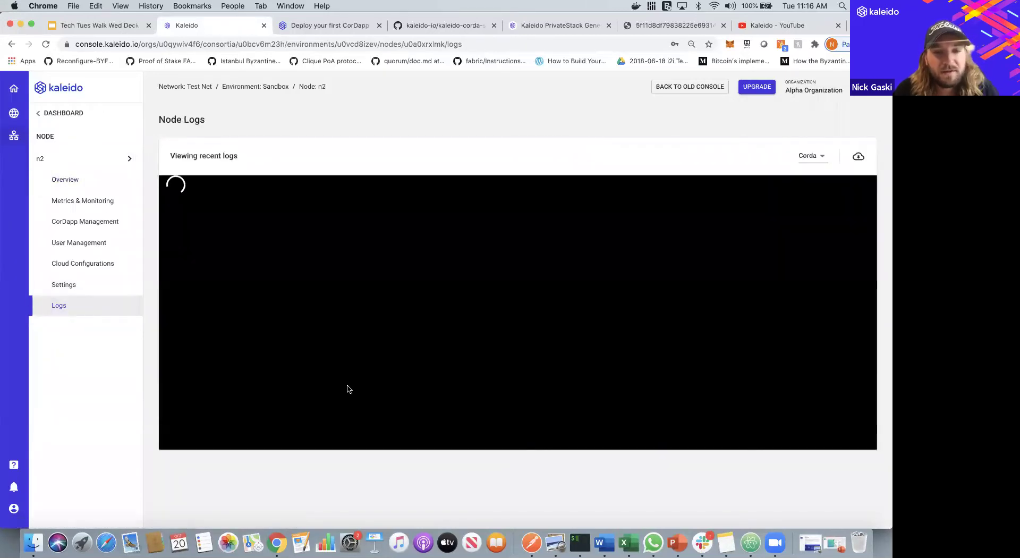
{"action": "scroll", "coordinate": [369, 434], "scroll_direction": "down", "scroll_amount": 10}
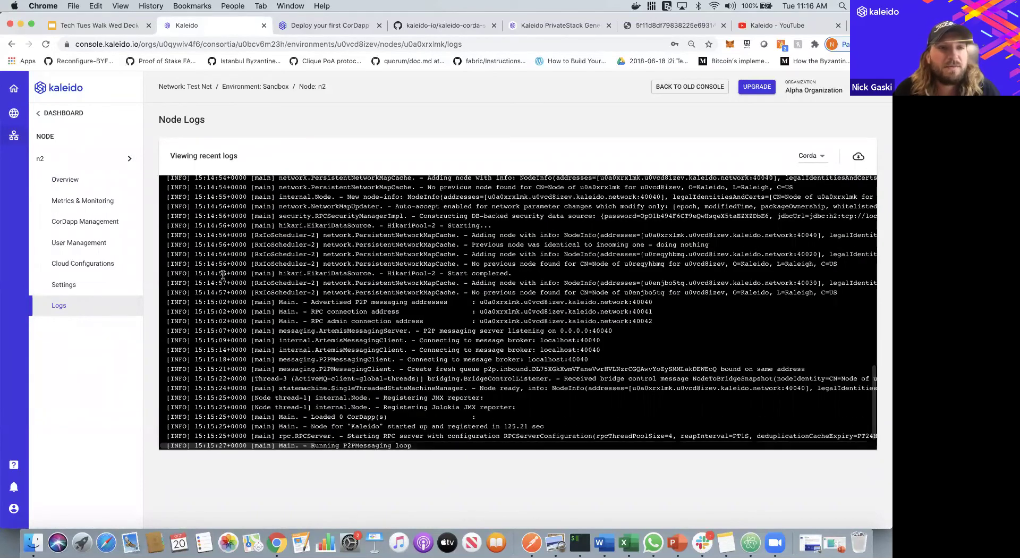
{"action": "left_click", "coordinate": [104, 165]}
{"action": "left_click", "coordinate": [148, 160]}
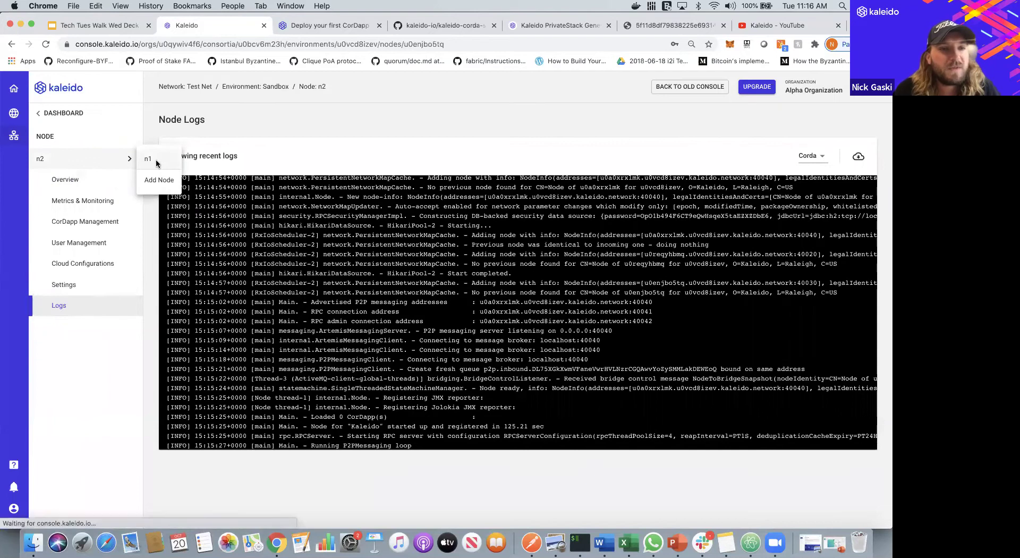
- Make both staged CorDapps live on node n1 in CorDapp Management
{"action": "left_click", "coordinate": [84, 222]}
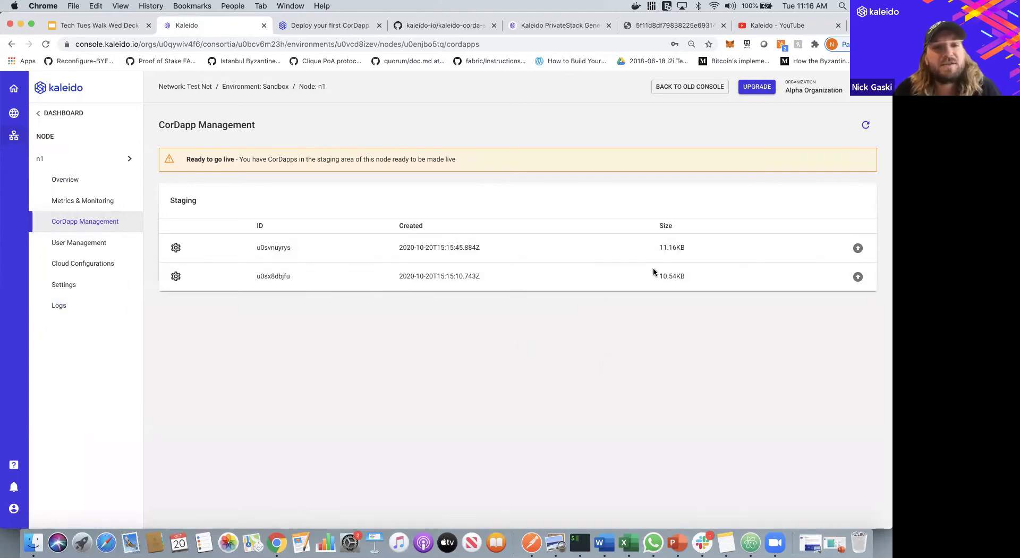
{"action": "left_click", "coordinate": [857, 249]}
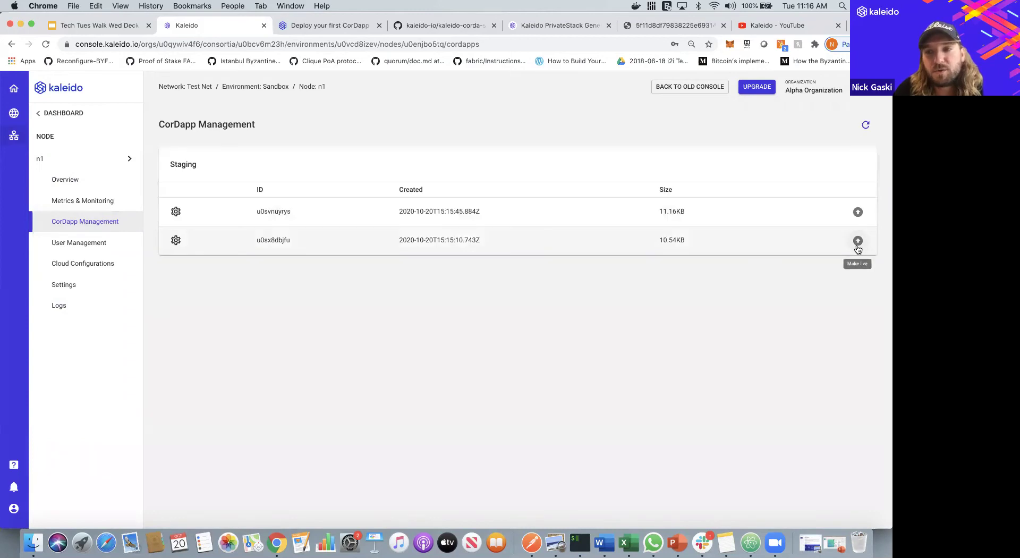
{"action": "left_click", "coordinate": [857, 343]}
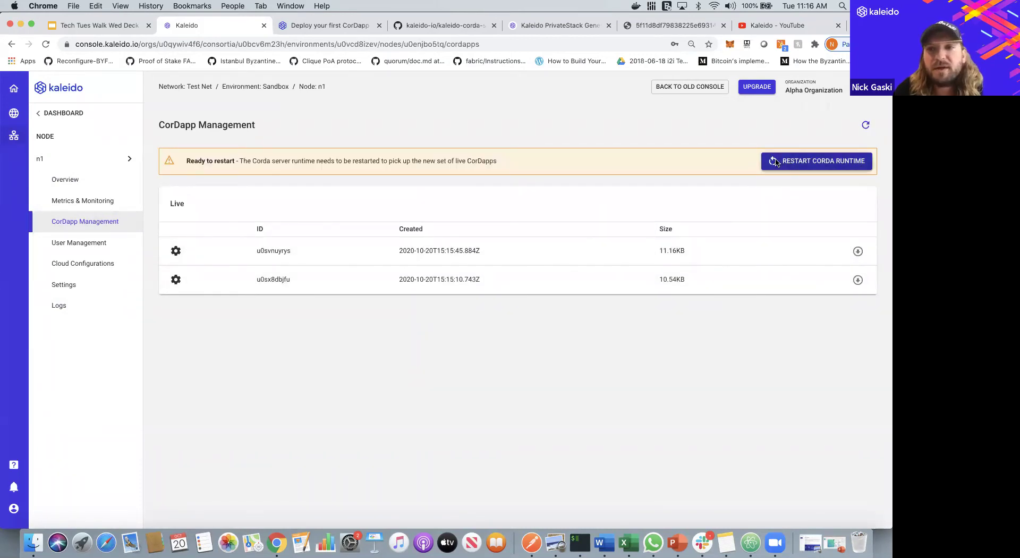
- Restart node n1's Corda runtime, then switch to node n2
{"action": "left_click", "coordinate": [794, 161]}
{"action": "left_click", "coordinate": [568, 333]}
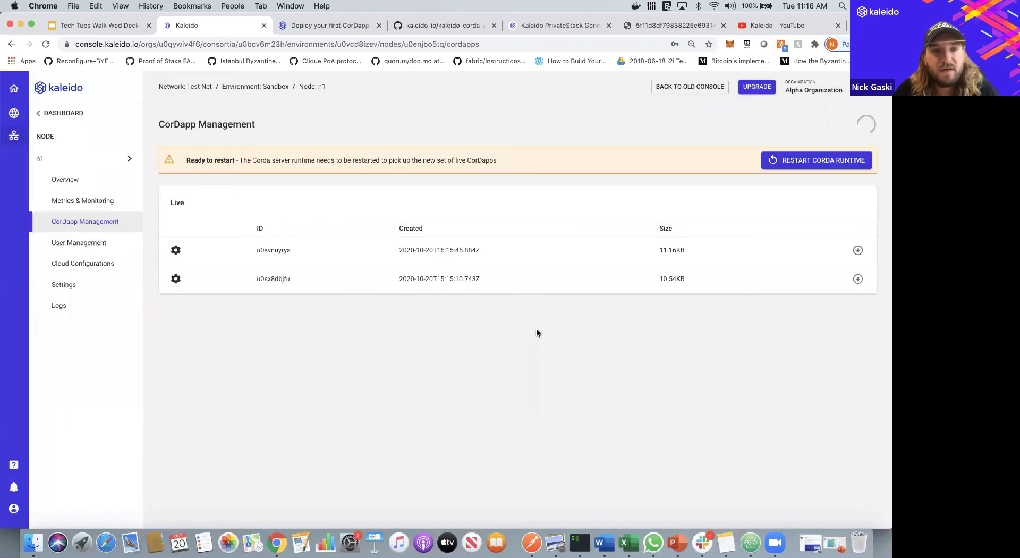
{"action": "left_click", "coordinate": [127, 158]}
{"action": "left_click", "coordinate": [158, 162]}
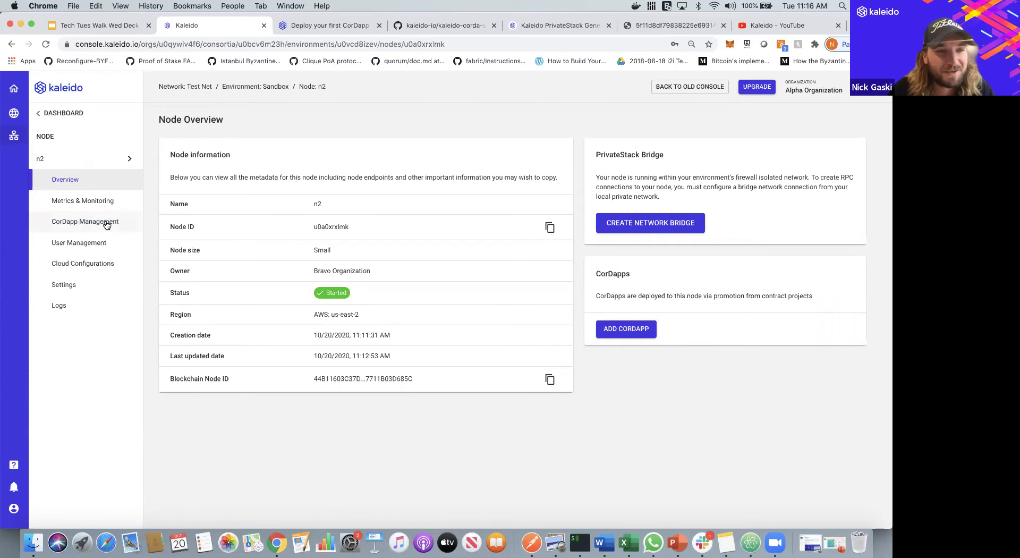
- Make CorDapps u0svnuyrys and u0sx8dbjfu live on node n2
{"action": "left_click", "coordinate": [106, 225]}
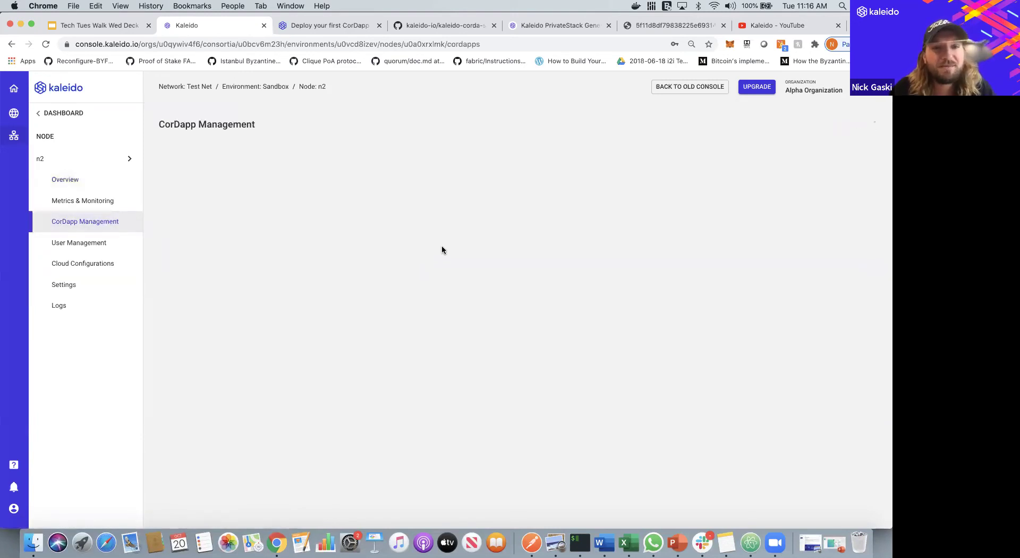
{"action": "left_click", "coordinate": [857, 248]}
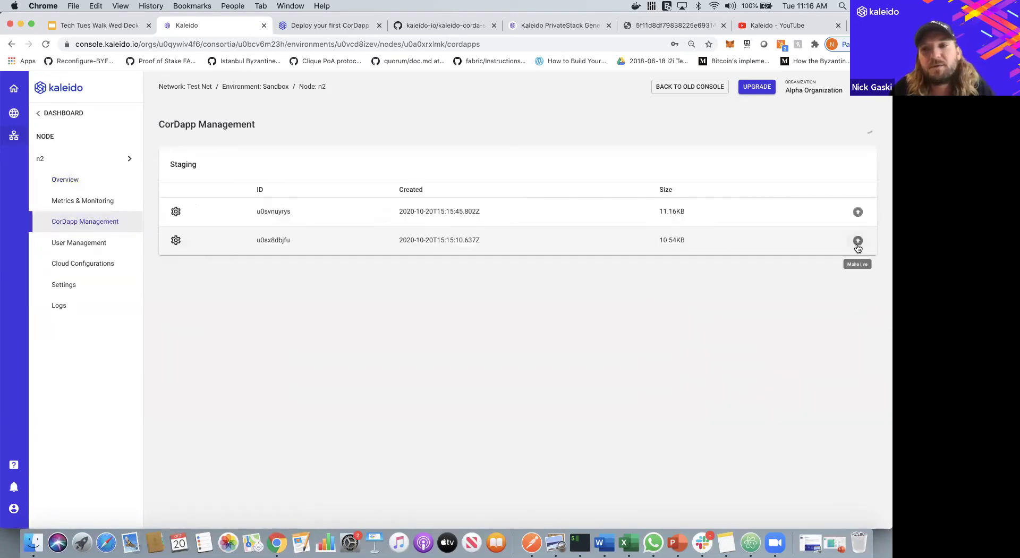
{"action": "left_click", "coordinate": [858, 342]}
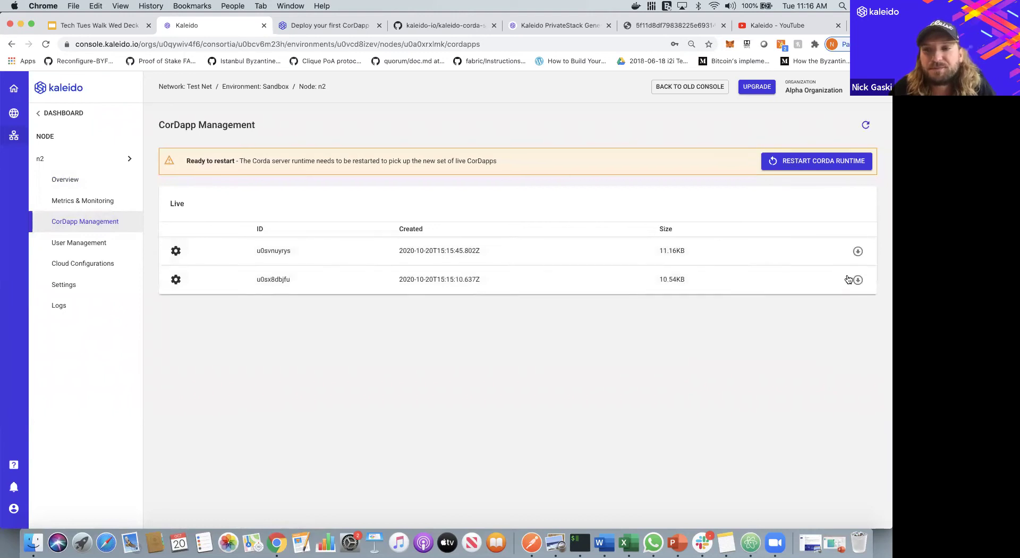
- Restart node n2's Corda runtime, then switch back to node n1
{"action": "left_click", "coordinate": [810, 162]}
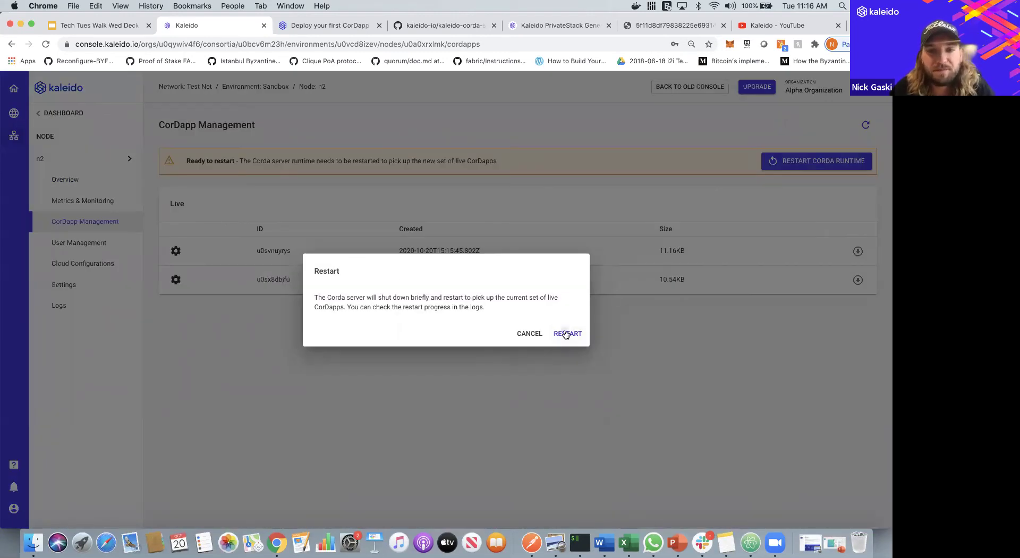
{"action": "left_click", "coordinate": [564, 333]}
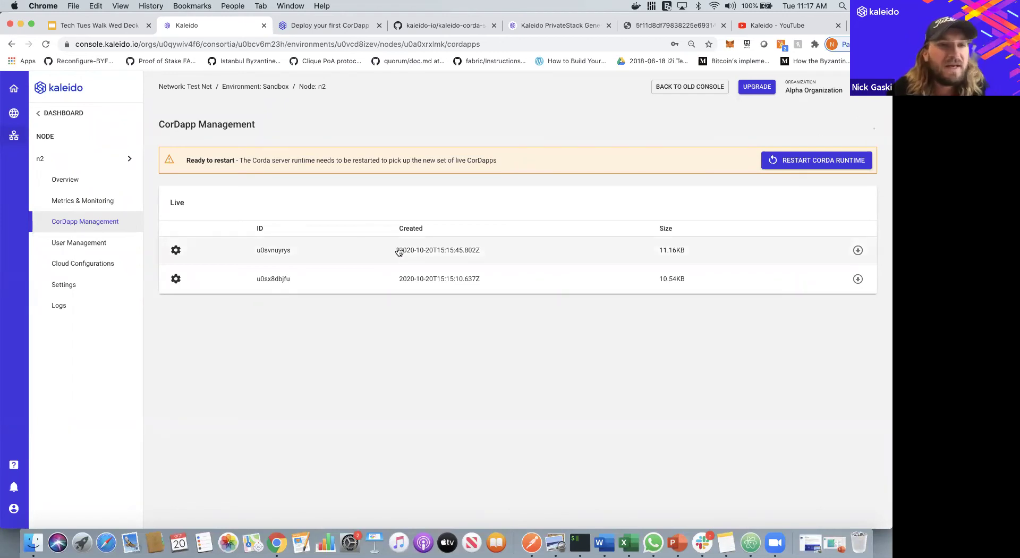
{"action": "left_click", "coordinate": [130, 159]}
{"action": "left_click", "coordinate": [148, 158]}
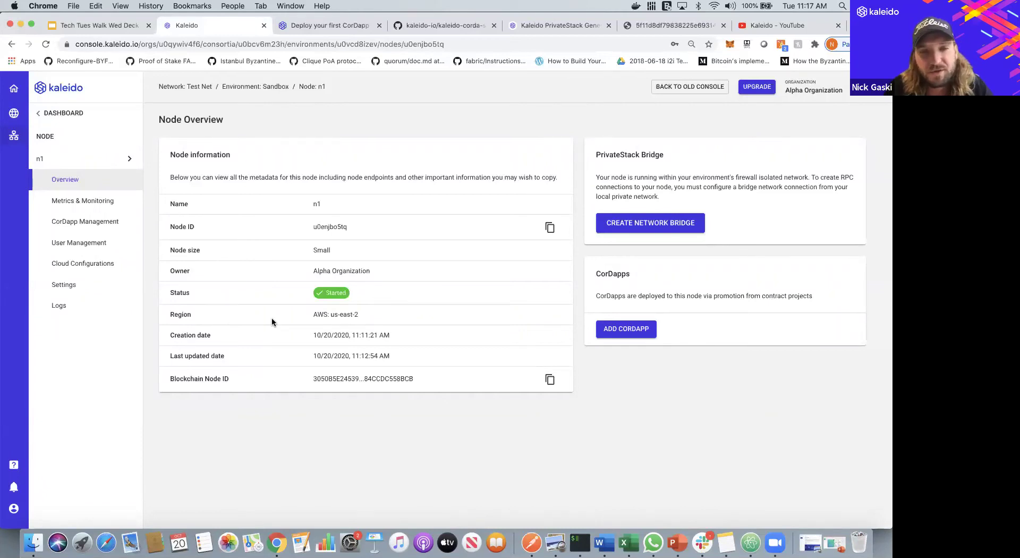
{"action": "left_click", "coordinate": [661, 28]}
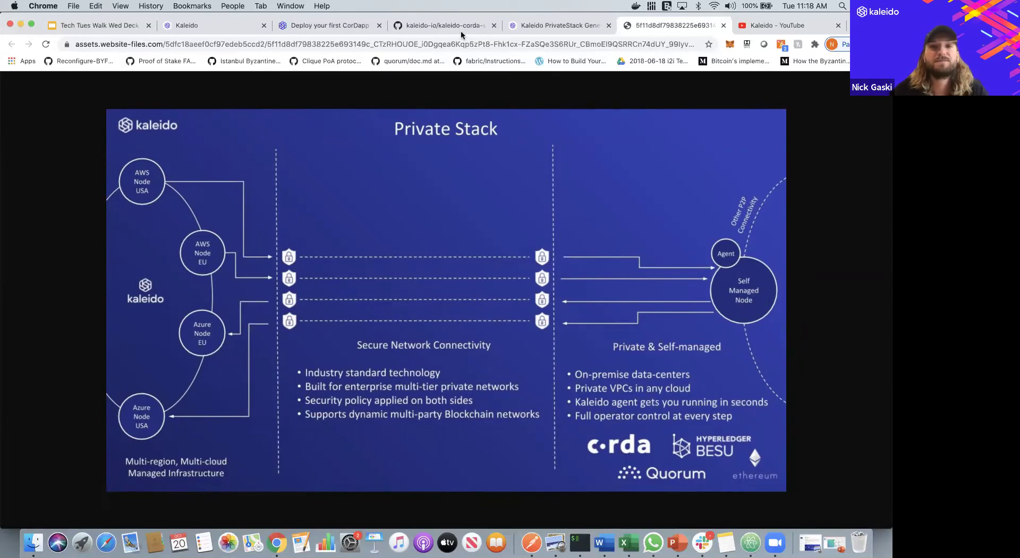
{"action": "left_click", "coordinate": [205, 27]}
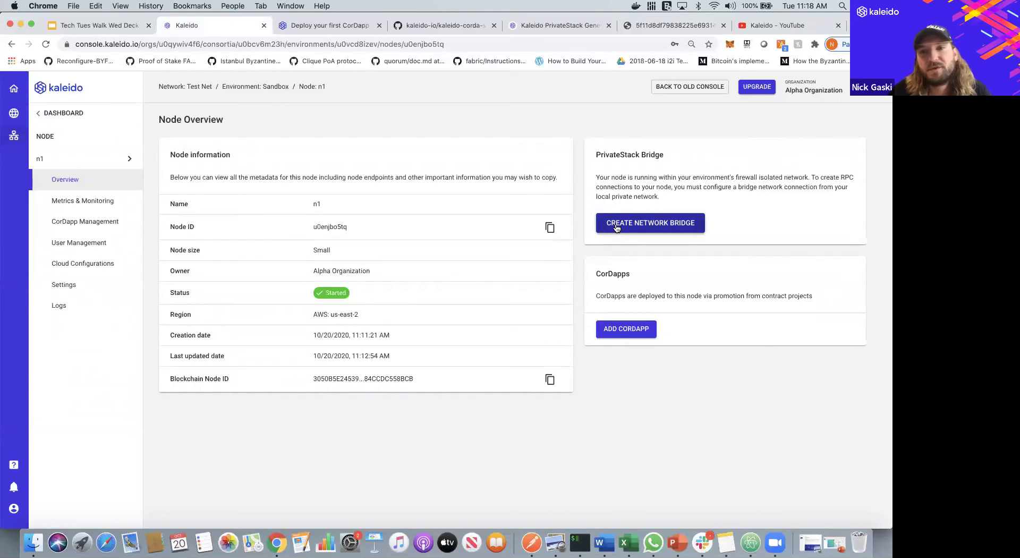
{"action": "left_click", "coordinate": [121, 159]}
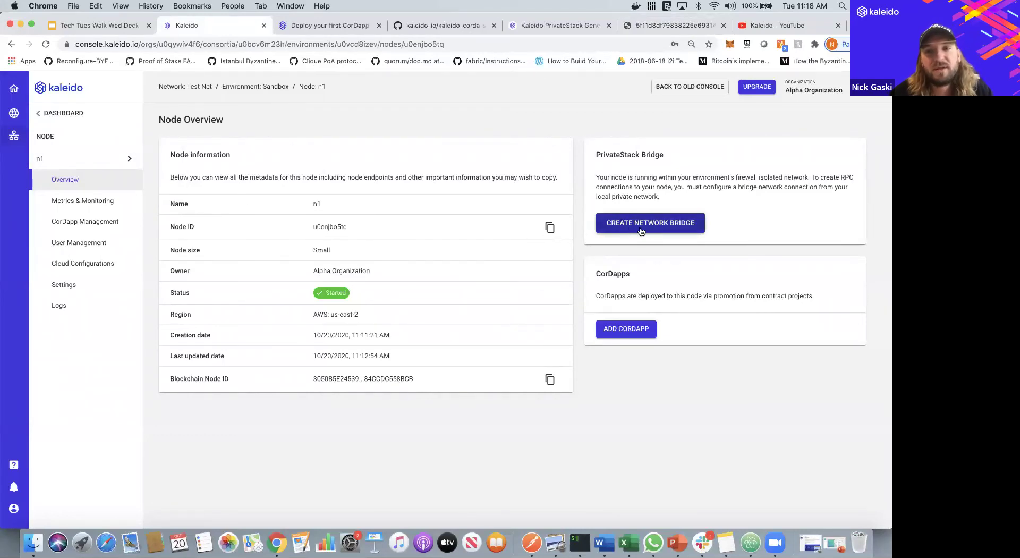
{"action": "left_click", "coordinate": [85, 112]}
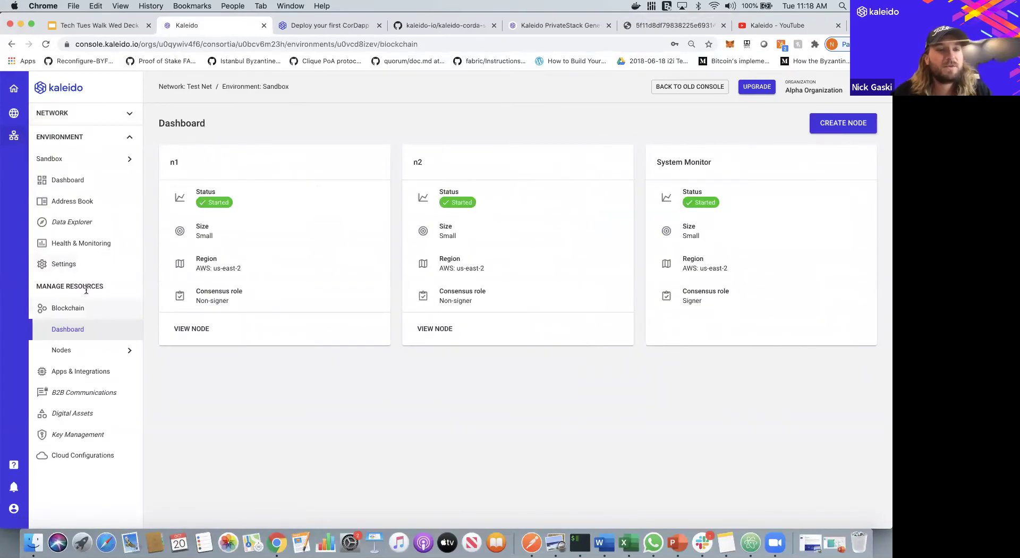
{"action": "left_click", "coordinate": [90, 372]}
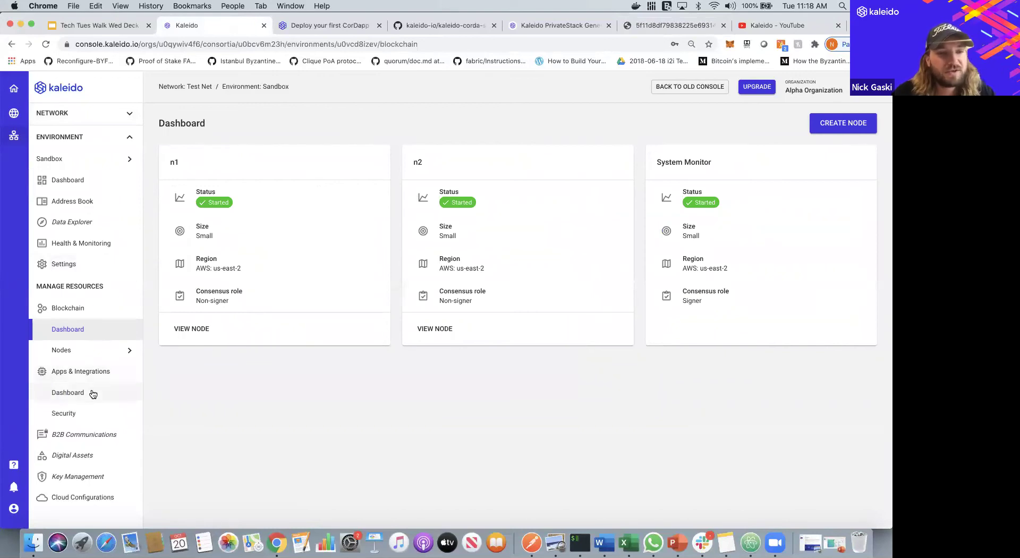
{"action": "left_click", "coordinate": [93, 393]}
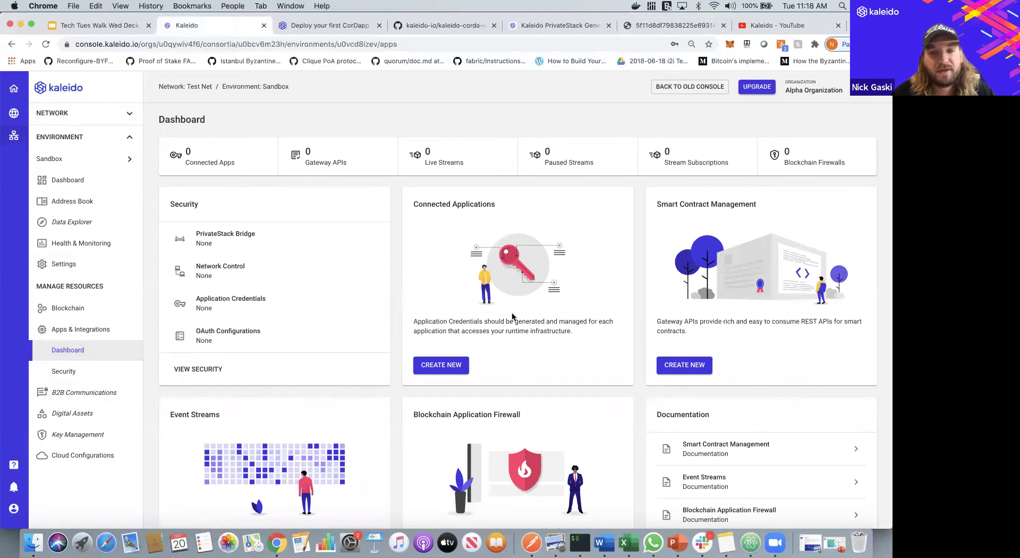
{"action": "left_click", "coordinate": [98, 375]}
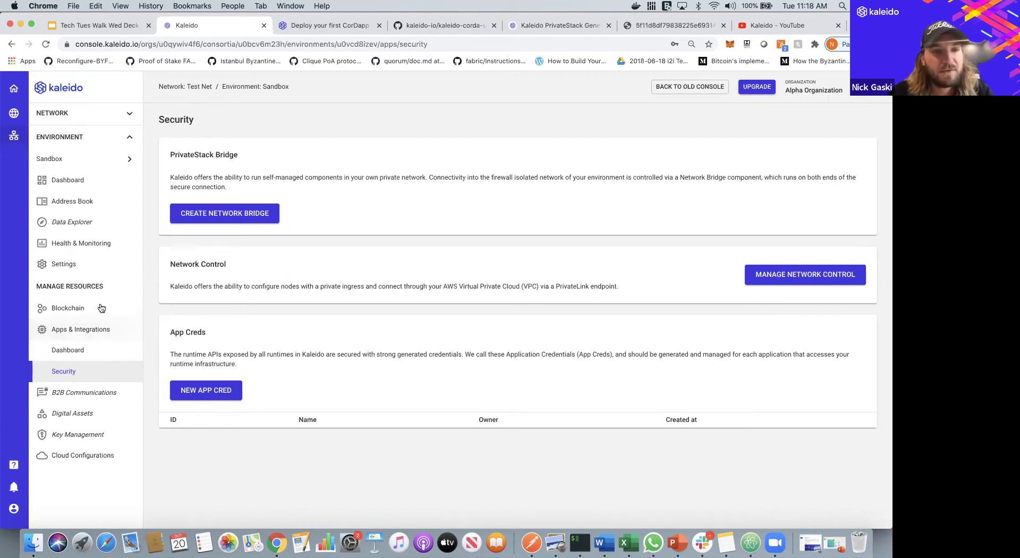
{"action": "left_click", "coordinate": [100, 308]}
{"action": "left_click", "coordinate": [101, 326]}
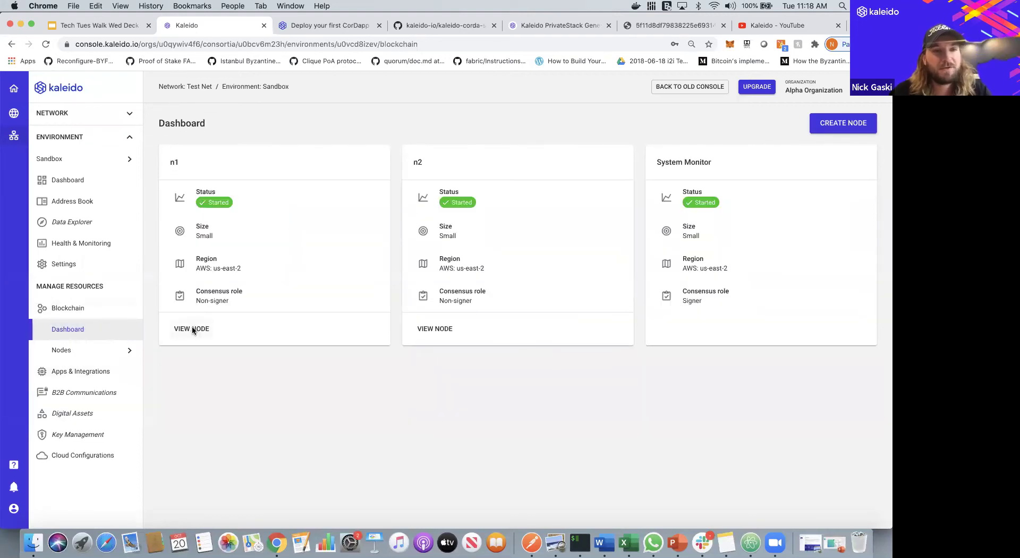
{"action": "left_click", "coordinate": [193, 329]}
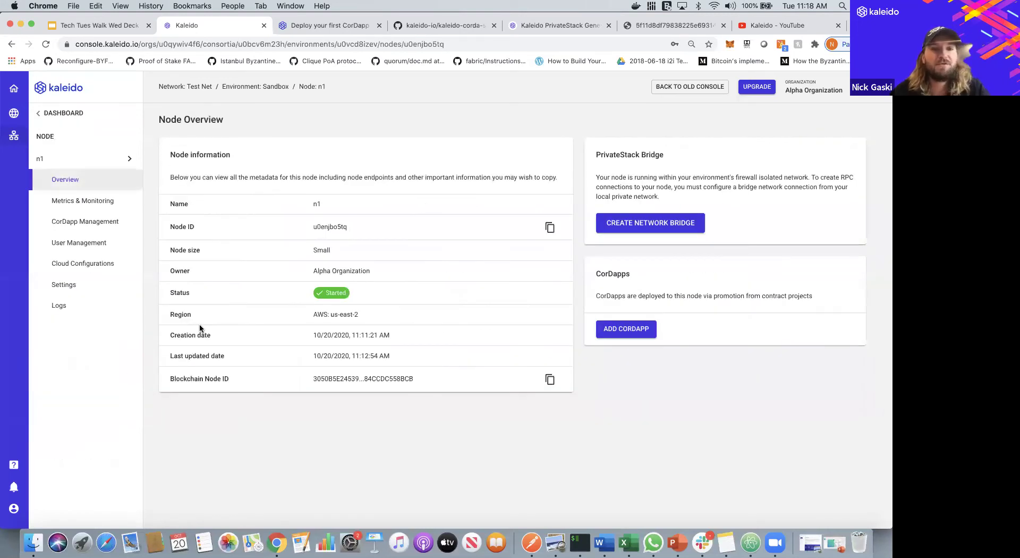
- Create a PrivateStack network bridge for Alpha Organization with a laptop deployment name in AWS us-east-2
{"action": "left_click", "coordinate": [652, 224]}
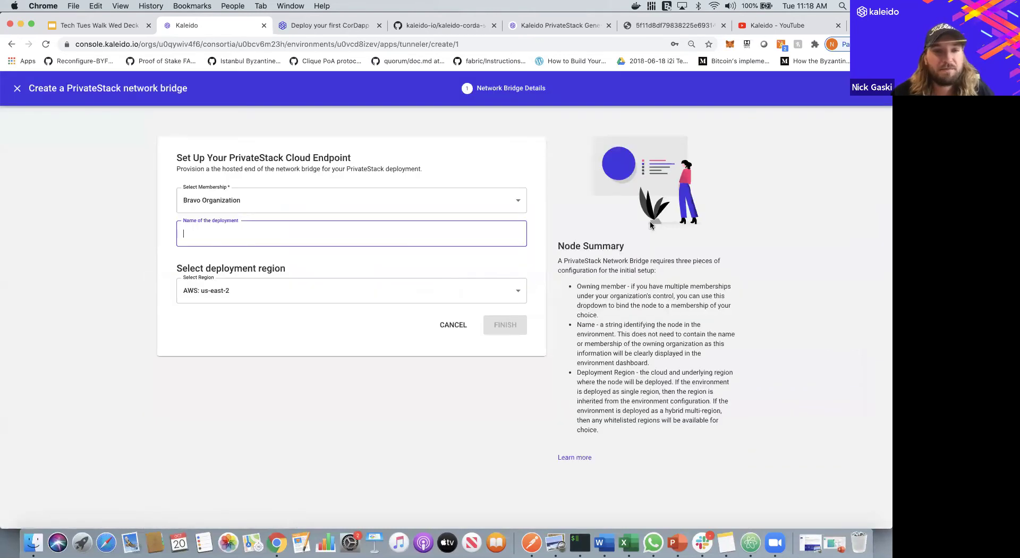
{"action": "left_click", "coordinate": [376, 204]}
{"action": "left_click", "coordinate": [376, 222]}
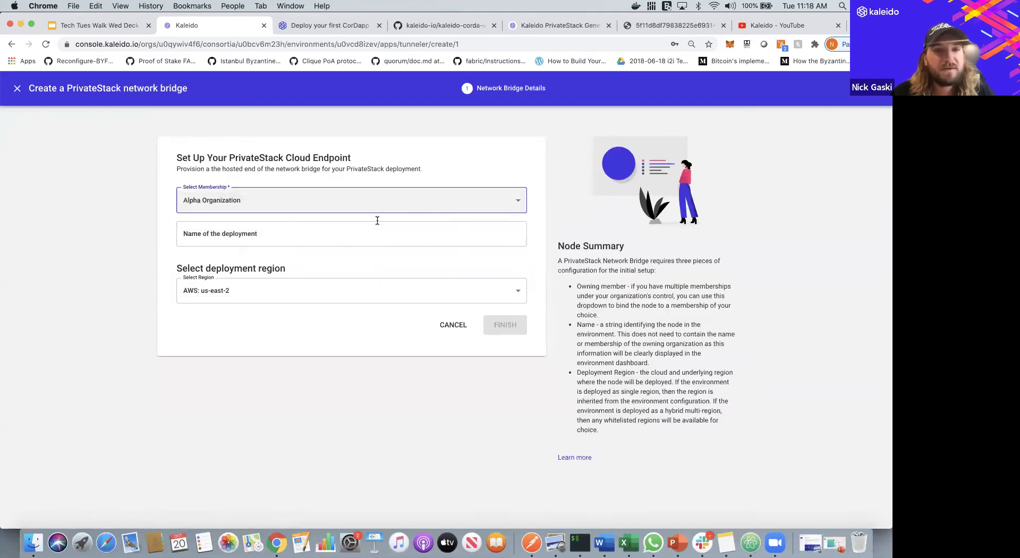
{"action": "left_click", "coordinate": [348, 239]}
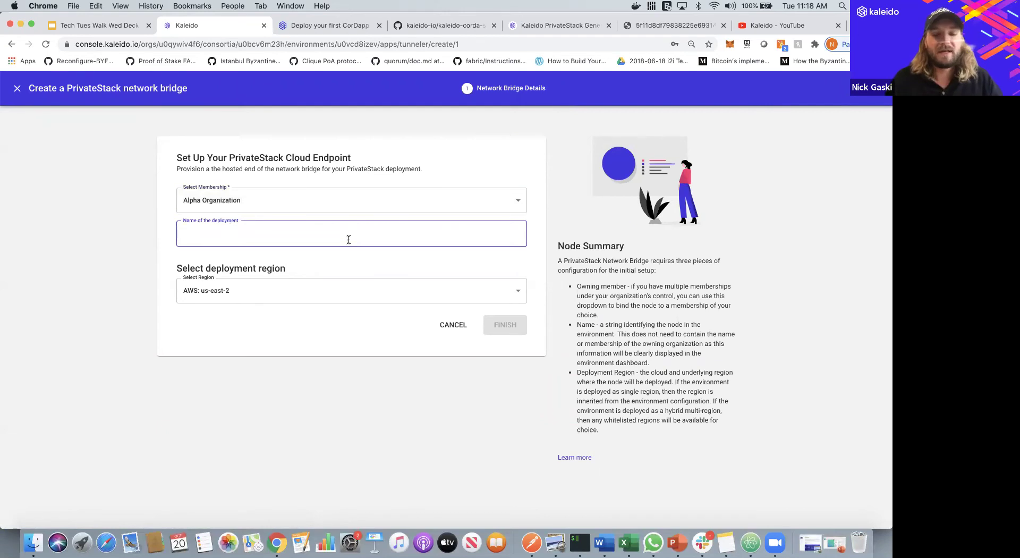
{"action": "type", "text": "Nick's"}
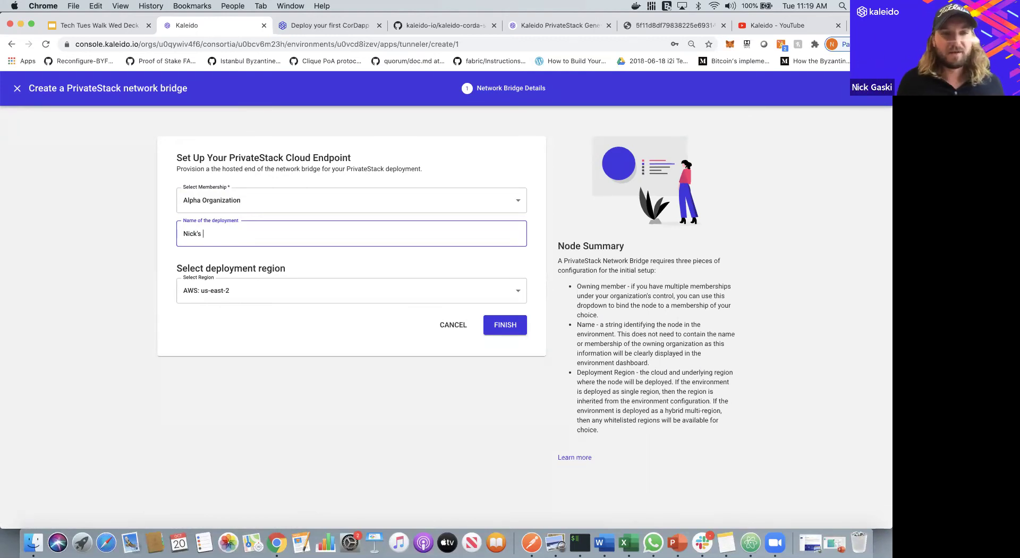
{"action": "type", "text": "Laptop"}
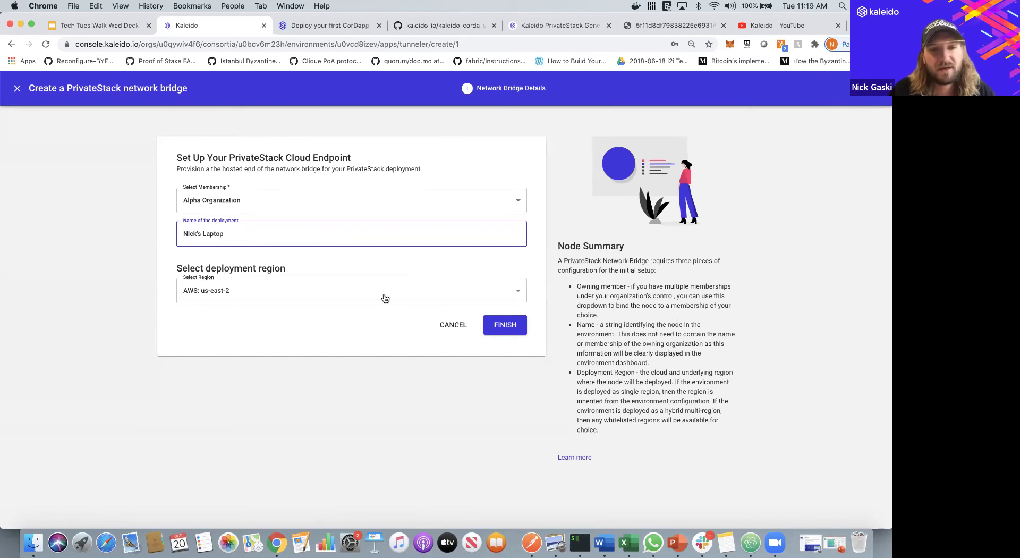
{"action": "left_click", "coordinate": [503, 329]}
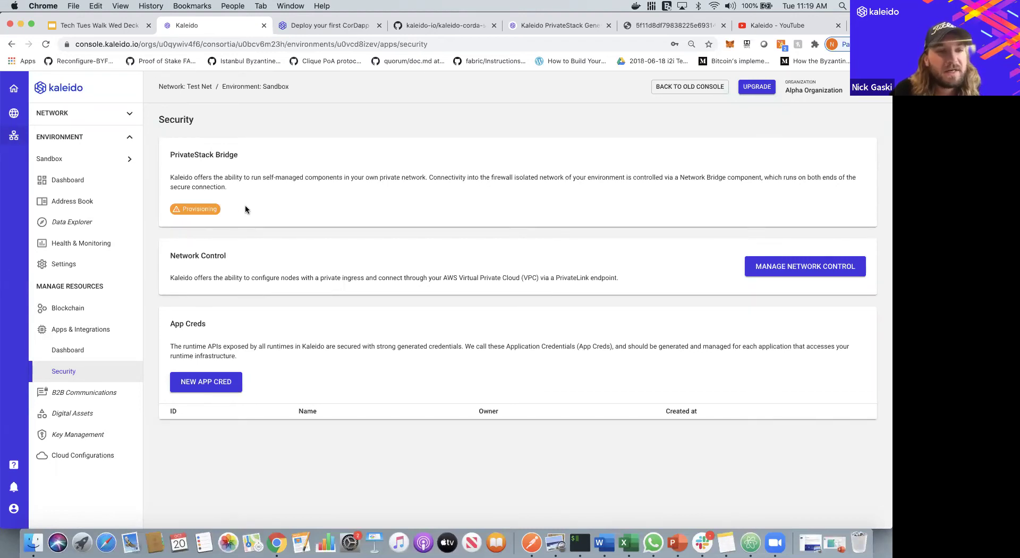
- Go through Blockchain > Dashboard to node n1 and view its recent logs
{"action": "left_click", "coordinate": [96, 307]}
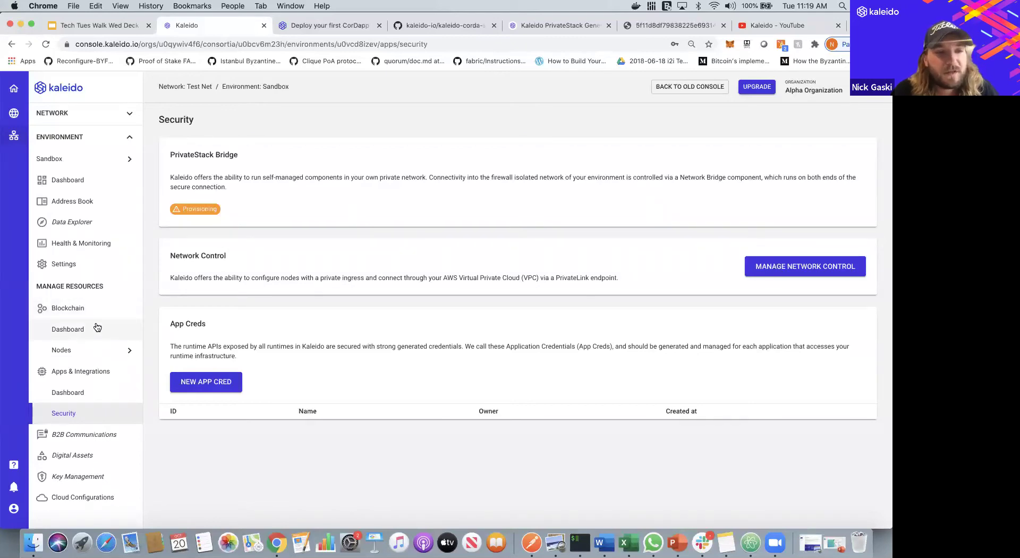
{"action": "left_click", "coordinate": [98, 328]}
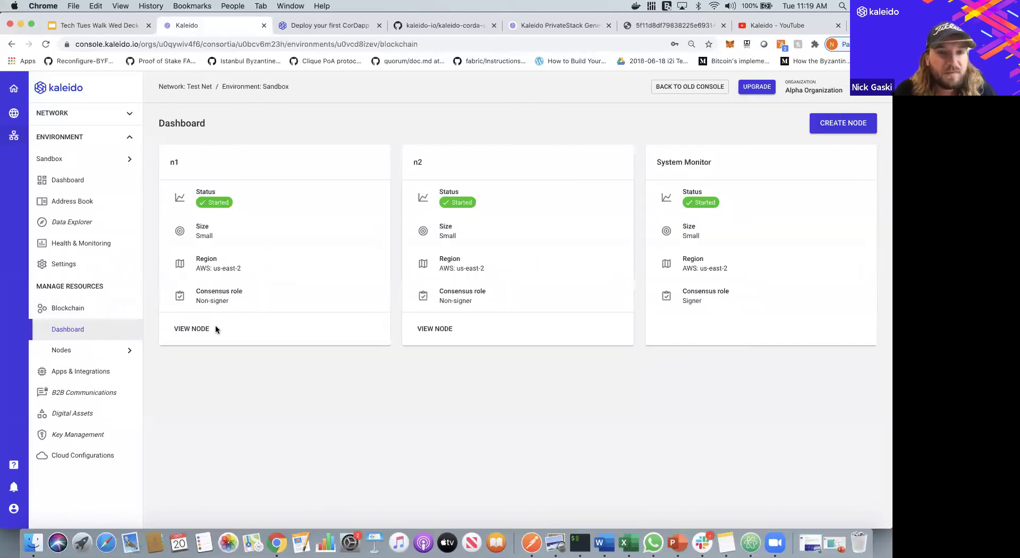
{"action": "left_click", "coordinate": [197, 329]}
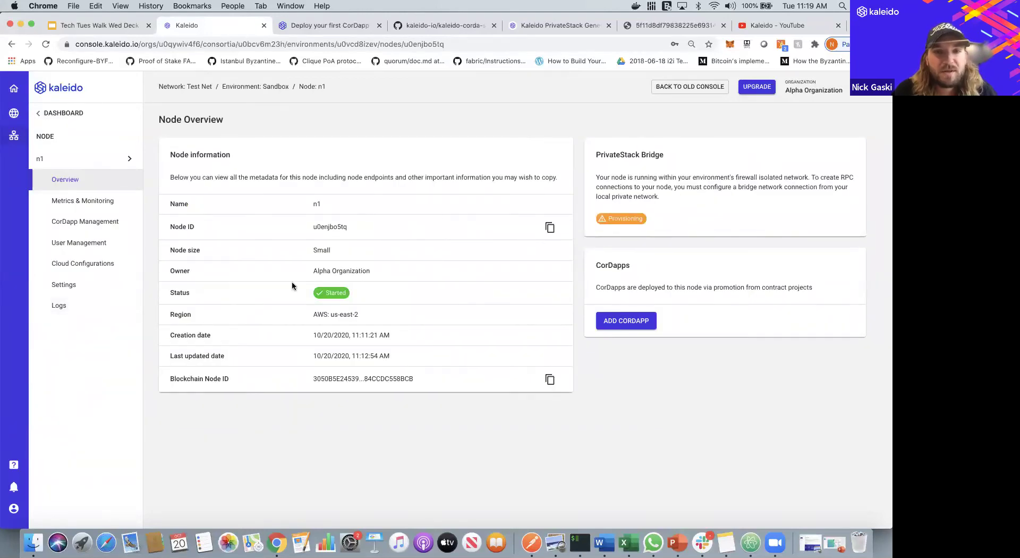
{"action": "left_click", "coordinate": [67, 309]}
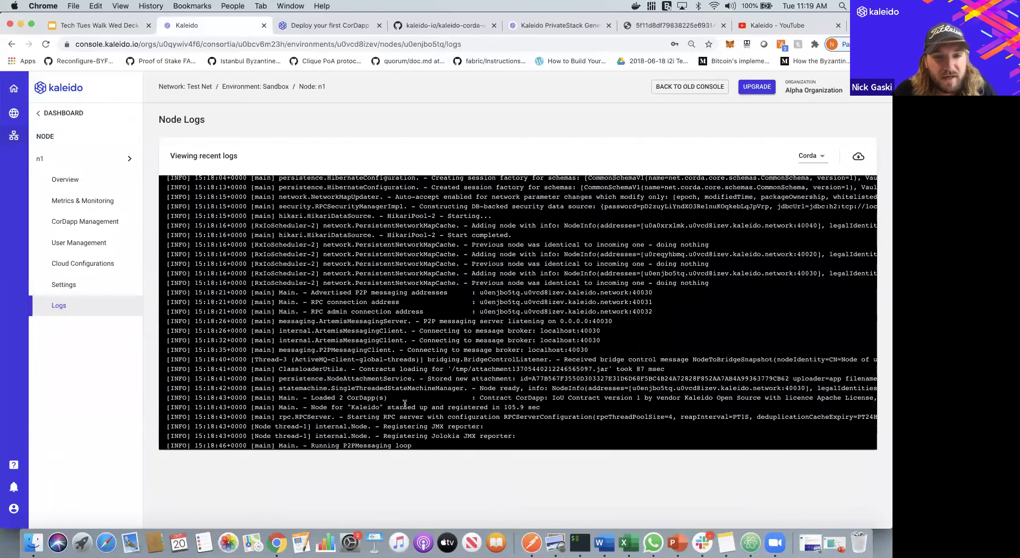
- Highlight n1's 'Loaded 2 CorDapp(s)' and P2PMessaging log lines
{"action": "triple_click", "coordinate": [364, 397]}
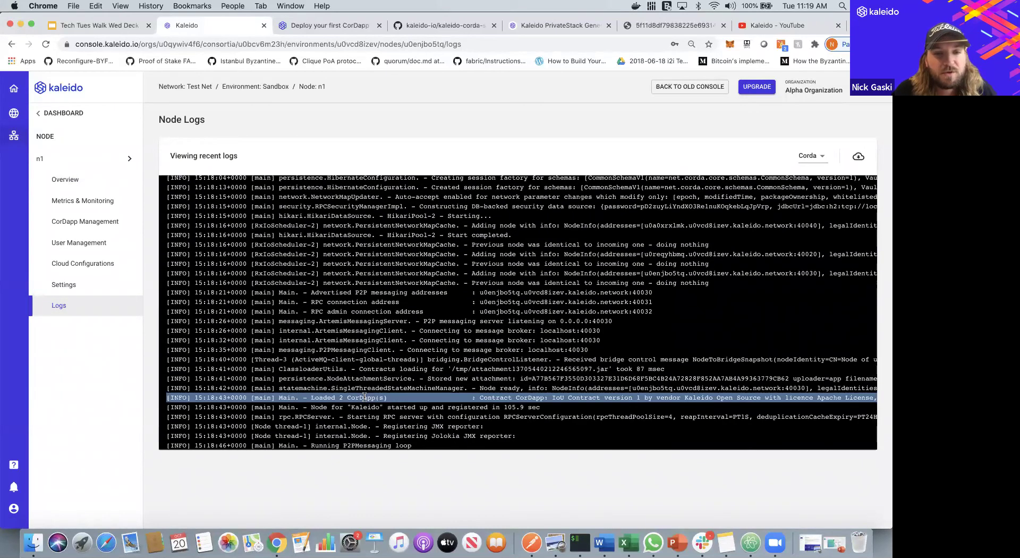
{"action": "double_click", "coordinate": [365, 444]}
{"action": "left_click_drag", "start_coordinate": [366, 442], "coordinate": [167, 445]}
{"action": "left_click", "coordinate": [167, 445]}
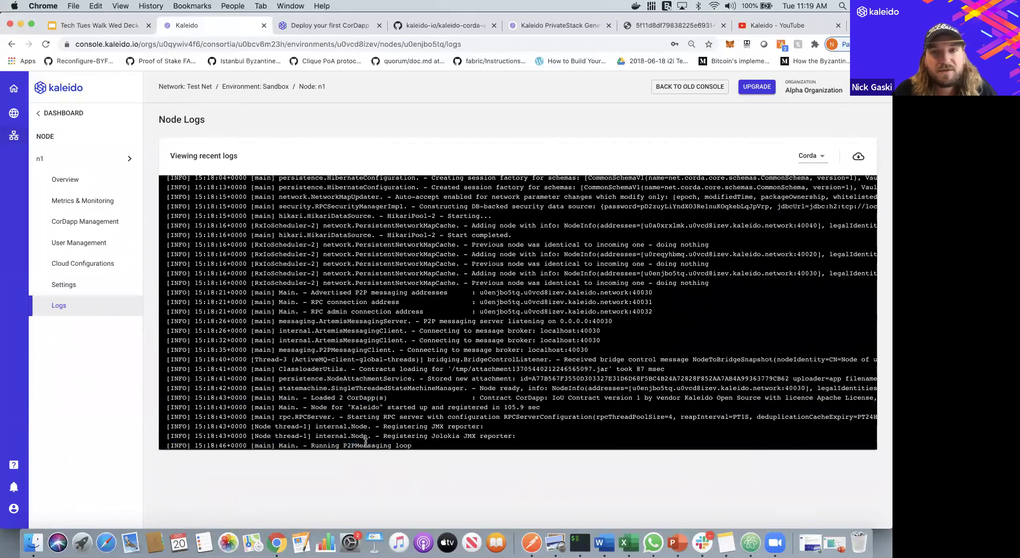
- Check node n2's logs for the same CorDapp and P2PMessaging lines, then return to n1
{"action": "left_click", "coordinate": [90, 159]}
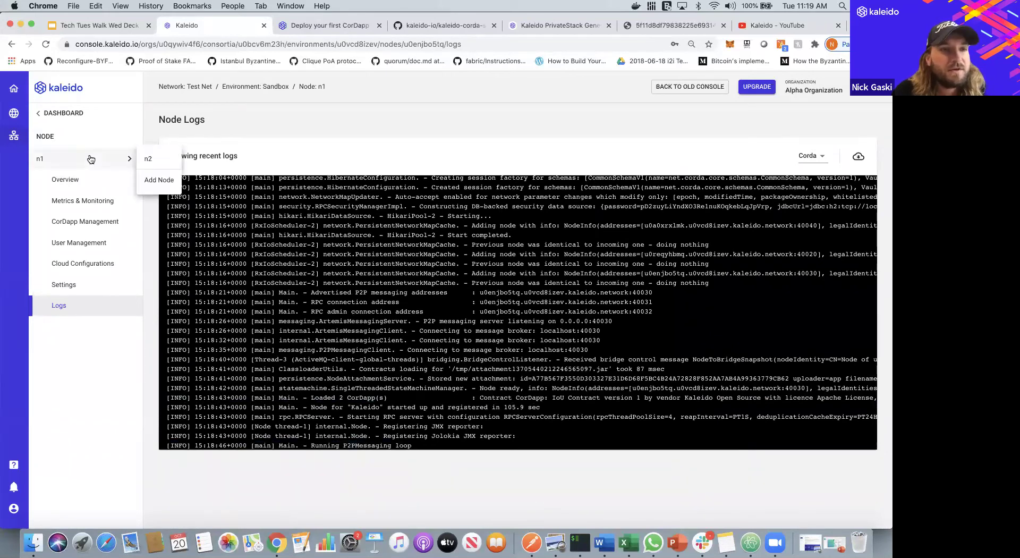
{"action": "left_click", "coordinate": [151, 160]}
{"action": "left_click", "coordinate": [99, 306]}
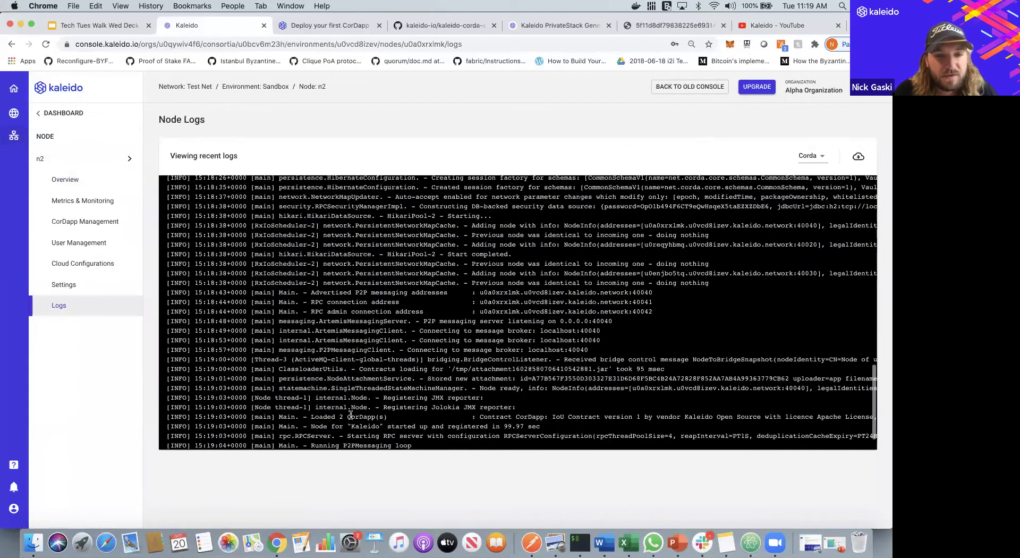
{"action": "triple_click", "coordinate": [359, 417]}
{"action": "double_click", "coordinate": [366, 445]}
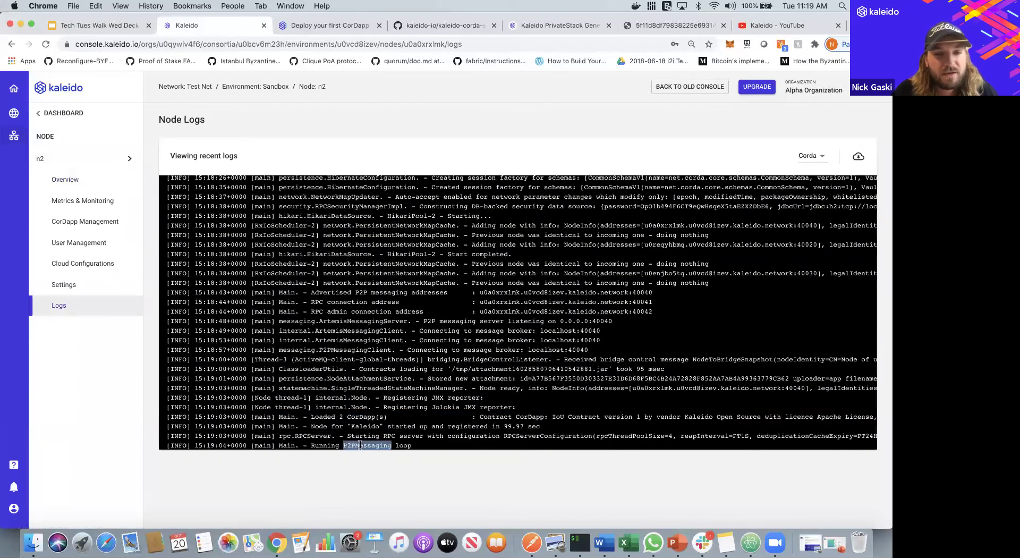
{"action": "left_click", "coordinate": [351, 392]}
{"action": "left_click", "coordinate": [128, 159]}
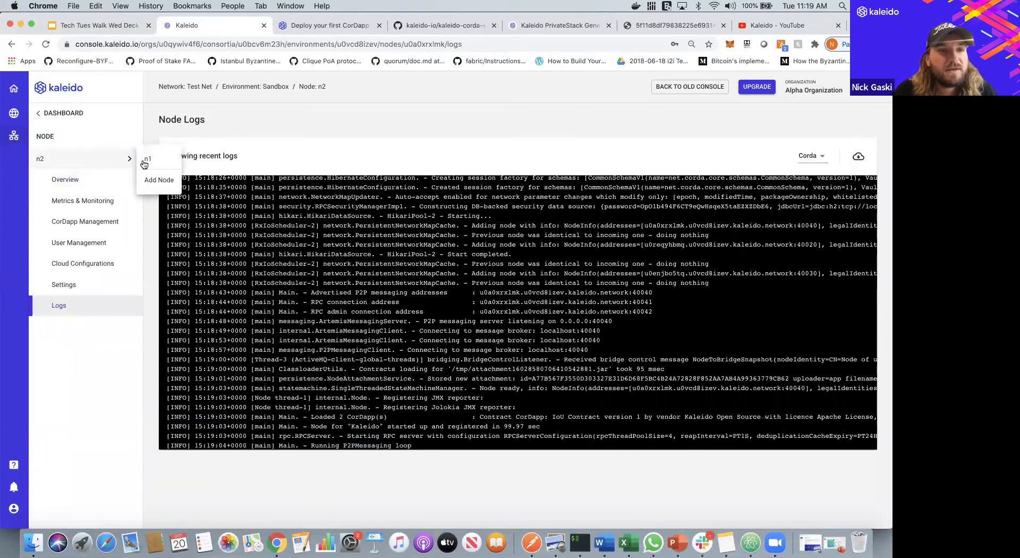
{"action": "left_click", "coordinate": [145, 160]}
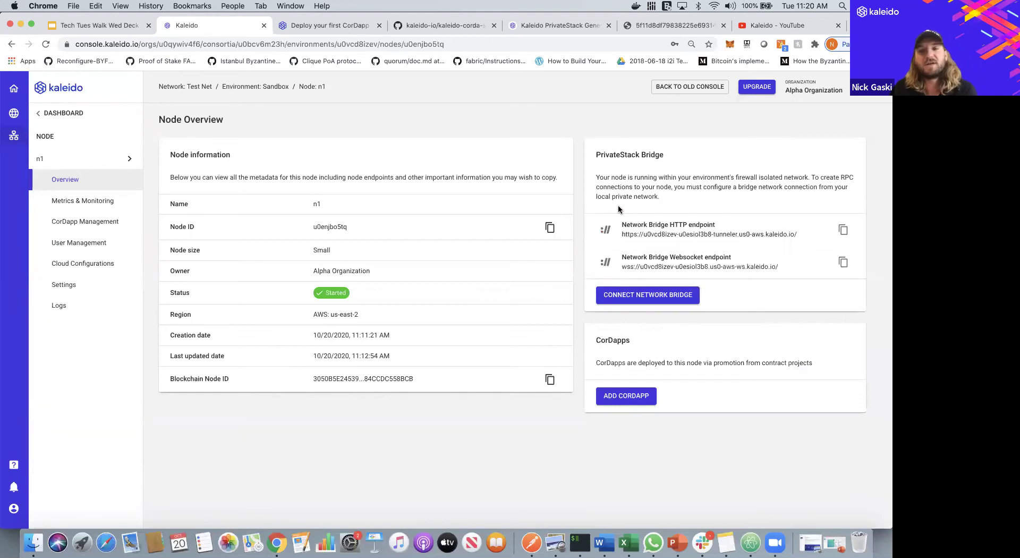
- Create a new app credential named alpha123 from Connect Runtime
{"action": "left_click", "coordinate": [643, 296]}
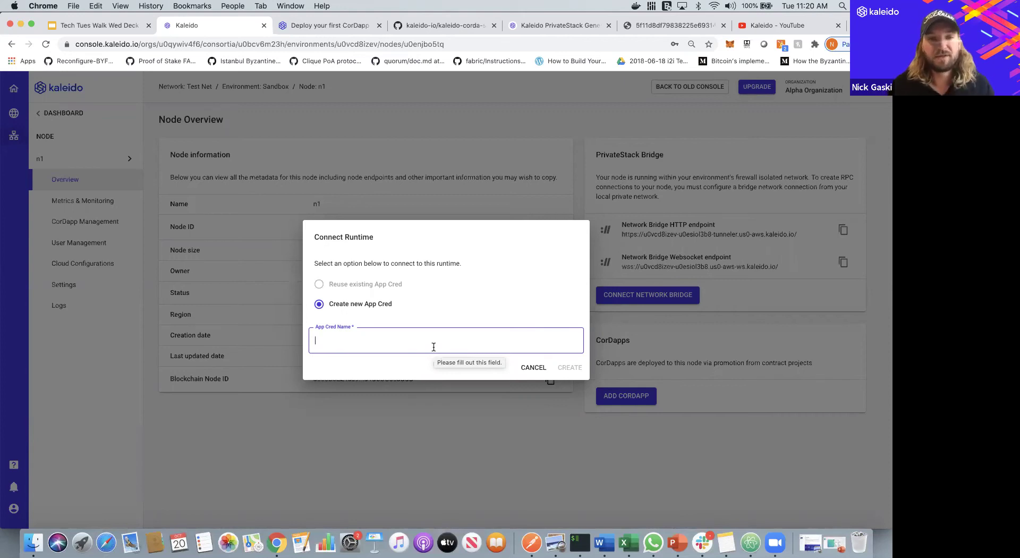
{"action": "type", "text": "alpha123"}
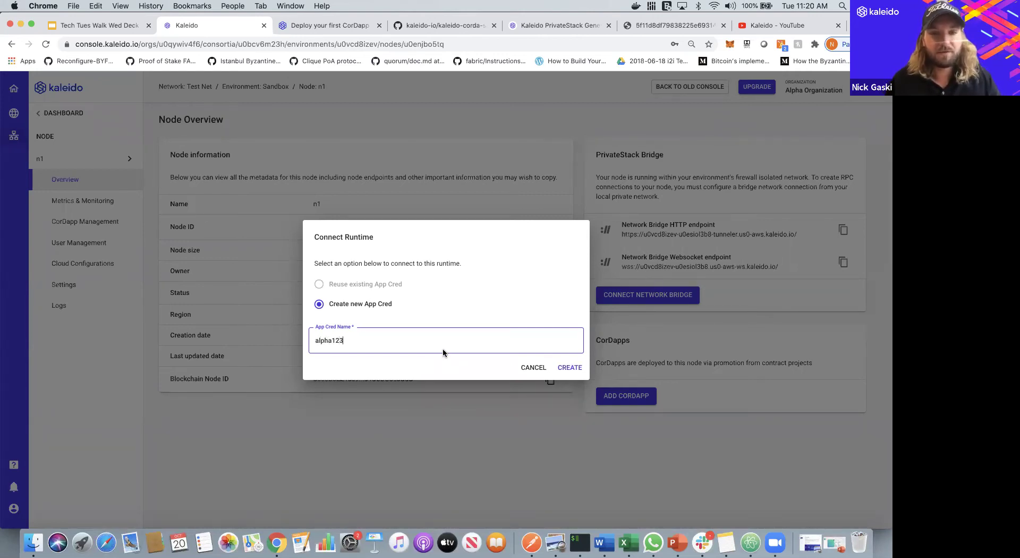
{"action": "left_click", "coordinate": [578, 367]}
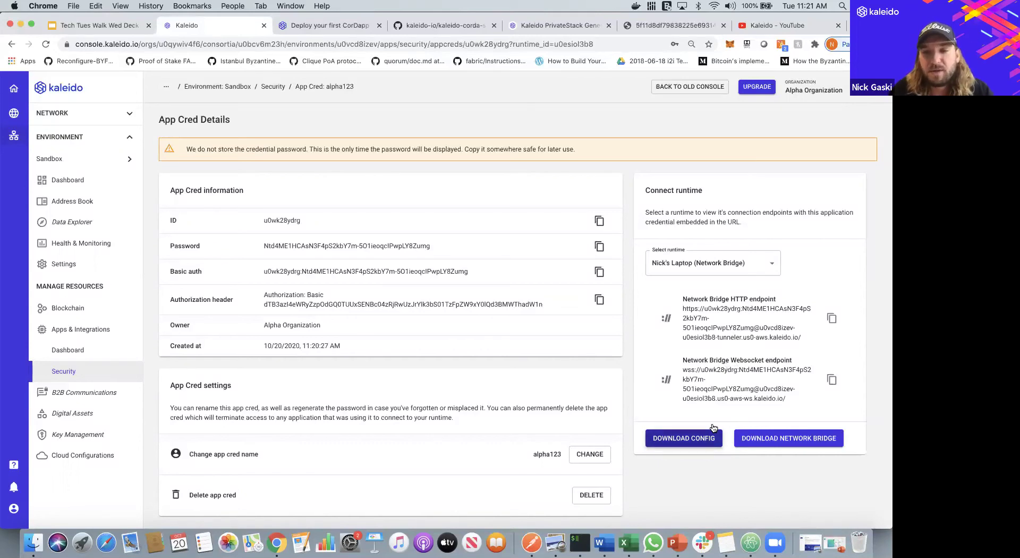
- Download u0vcd8izev-u0esiol3b8-client.json and open it in Xcode
{"action": "left_click", "coordinate": [684, 439]}
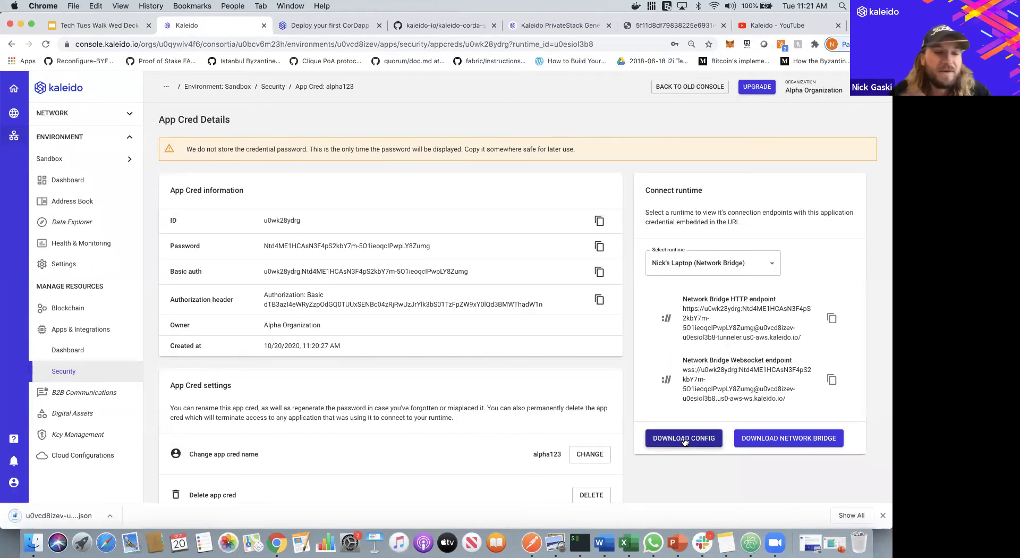
{"action": "left_click", "coordinate": [63, 517]}
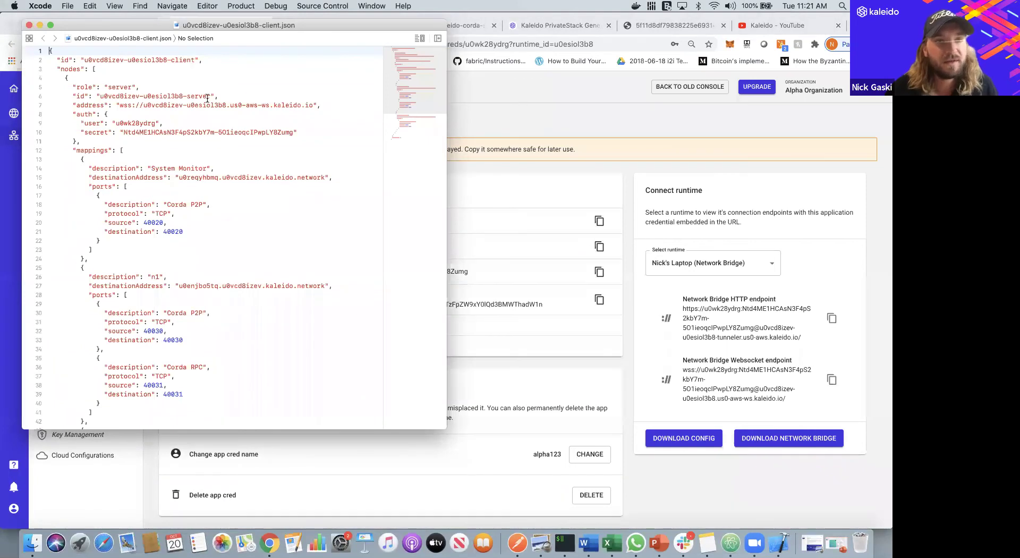
{"action": "left_click_drag", "start_coordinate": [312, 104], "coordinate": [119, 104]}
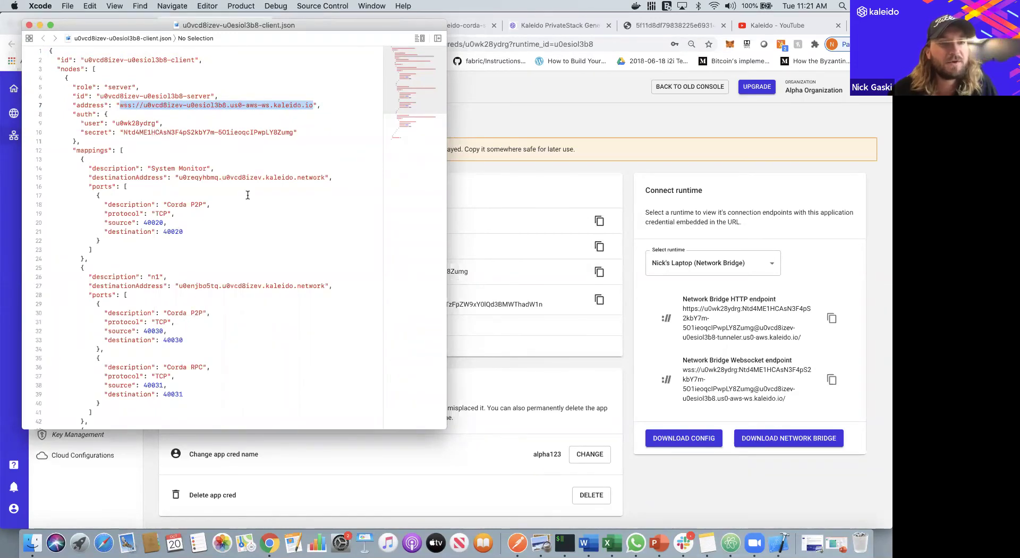
{"action": "scroll", "coordinate": [252, 206], "scroll_direction": "down", "scroll_amount": 3}
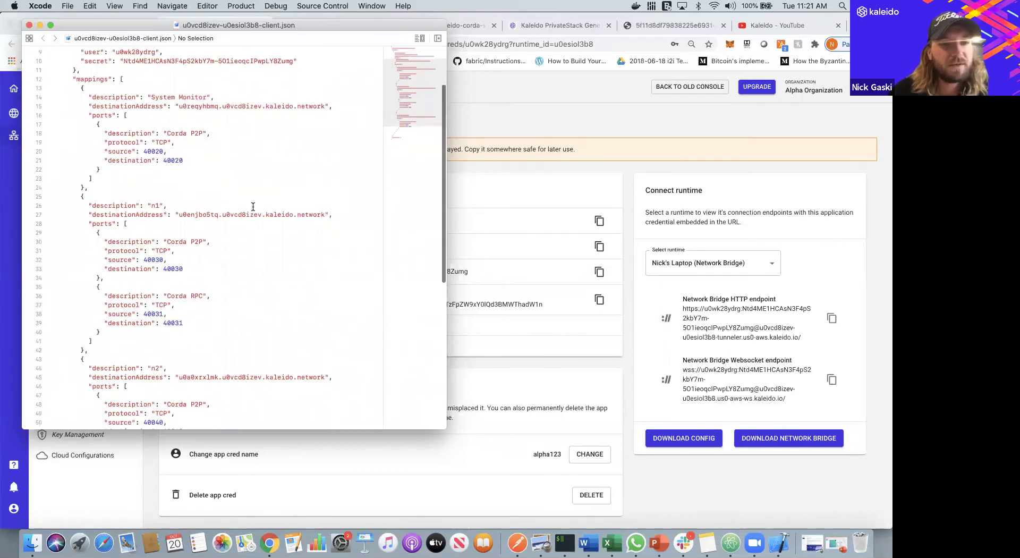
{"action": "scroll", "coordinate": [253, 207], "scroll_direction": "down", "scroll_amount": 2}
{"action": "double_click", "coordinate": [174, 285]}
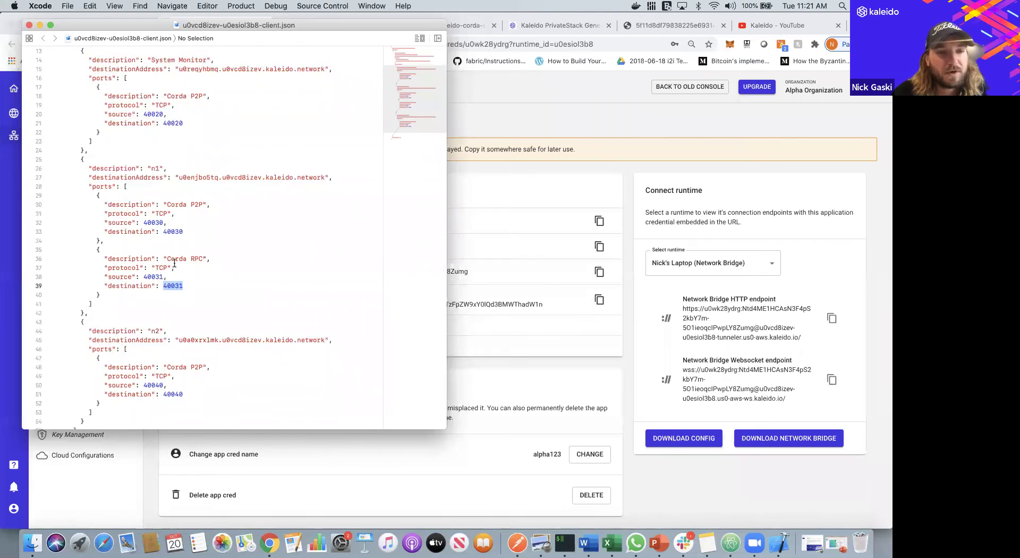
{"action": "scroll", "coordinate": [203, 266], "scroll_direction": "up", "scroll_amount": 3}
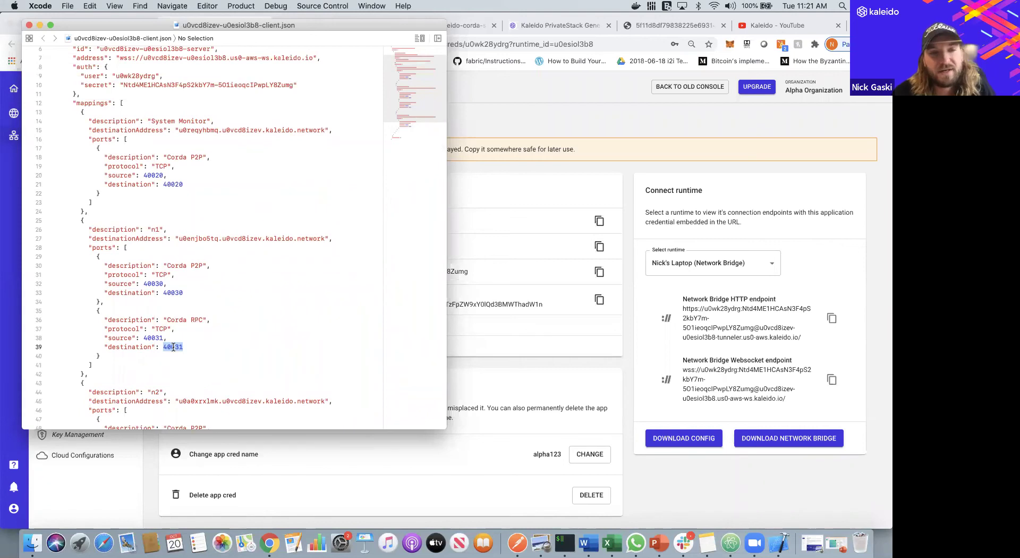
{"action": "scroll", "coordinate": [248, 260], "scroll_direction": "up", "scroll_amount": 2}
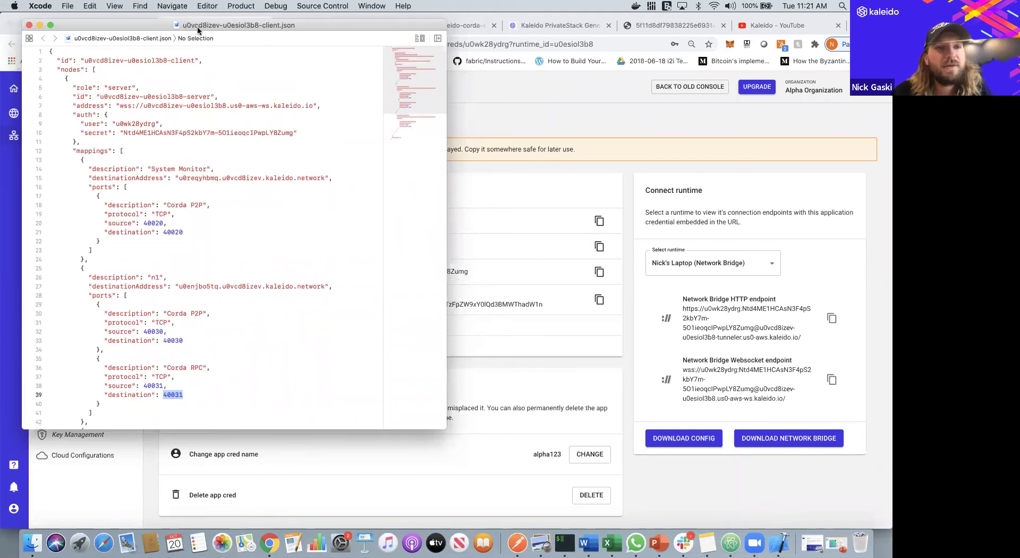
- Get the kldbridge v2.0.1 macOS package from the bridge download page, then close it
{"action": "left_click", "coordinate": [566, 262]}
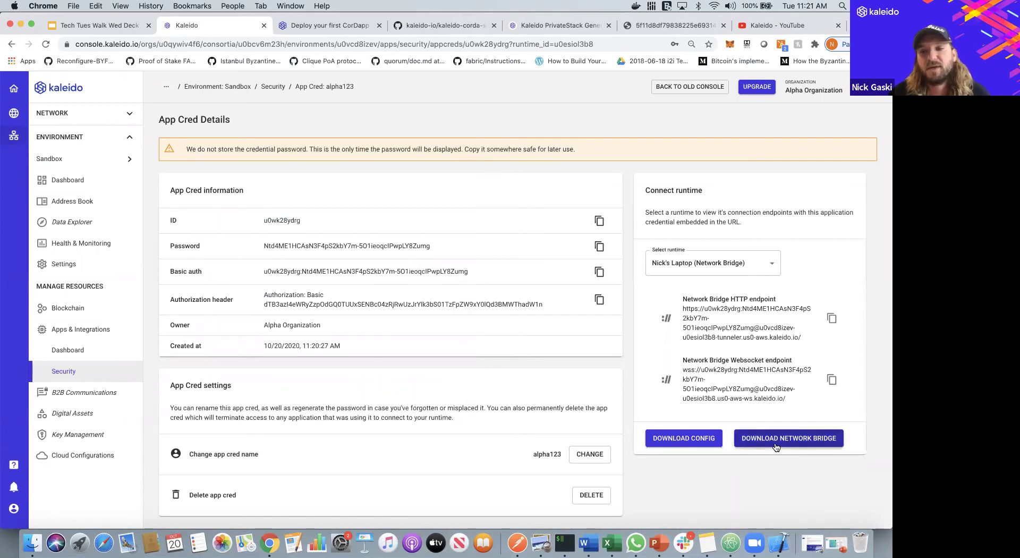
{"action": "left_click", "coordinate": [776, 446]}
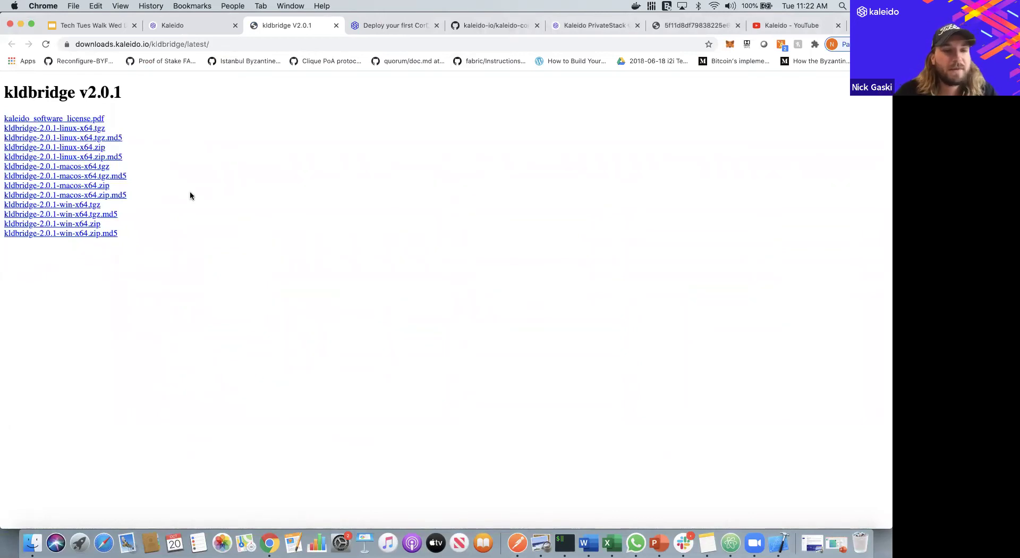
{"action": "left_click", "coordinate": [335, 26]}
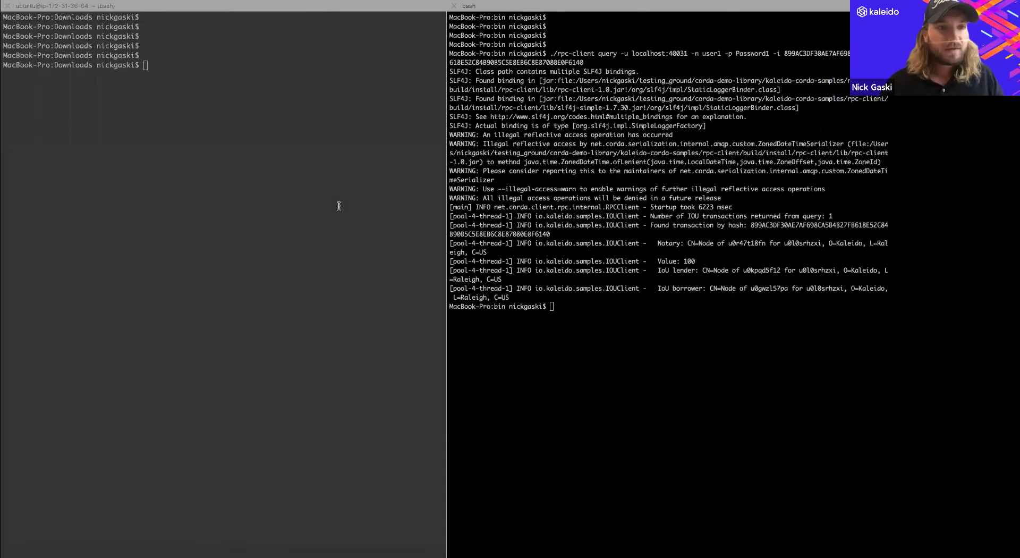
- In the left terminal pane, change into the kldbridge-2.0.1-macos-x64 folder
{"action": "left_click", "coordinate": [223, 96]}
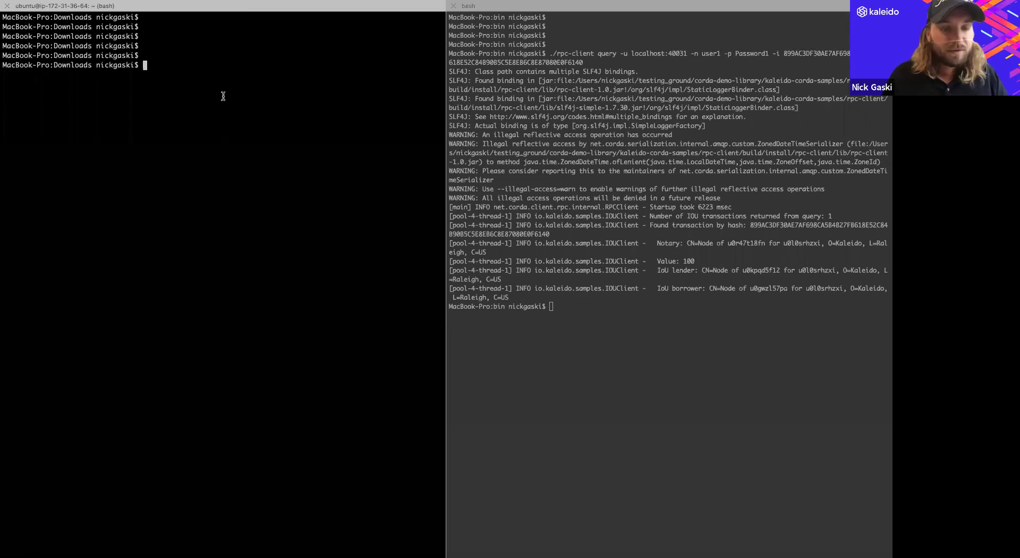
{"action": "type", "text": "cd kl"}
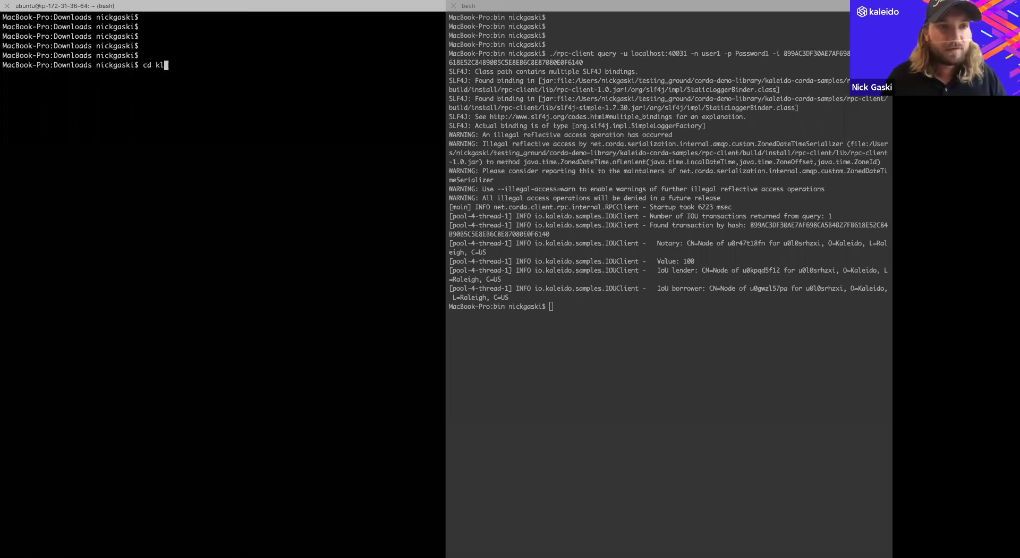
{"action": "key", "text": "Tab"}
{"action": "key", "text": "Return"}
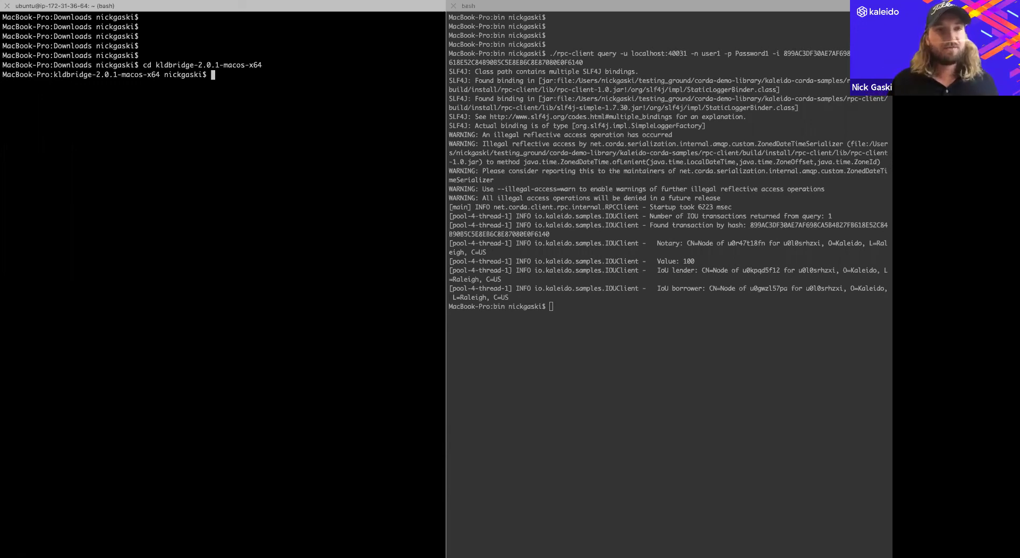
- Export TUNNELER_CONFIG pointing to the downloaded u0v… client .json in Downloads
{"action": "type", "text": "export"}
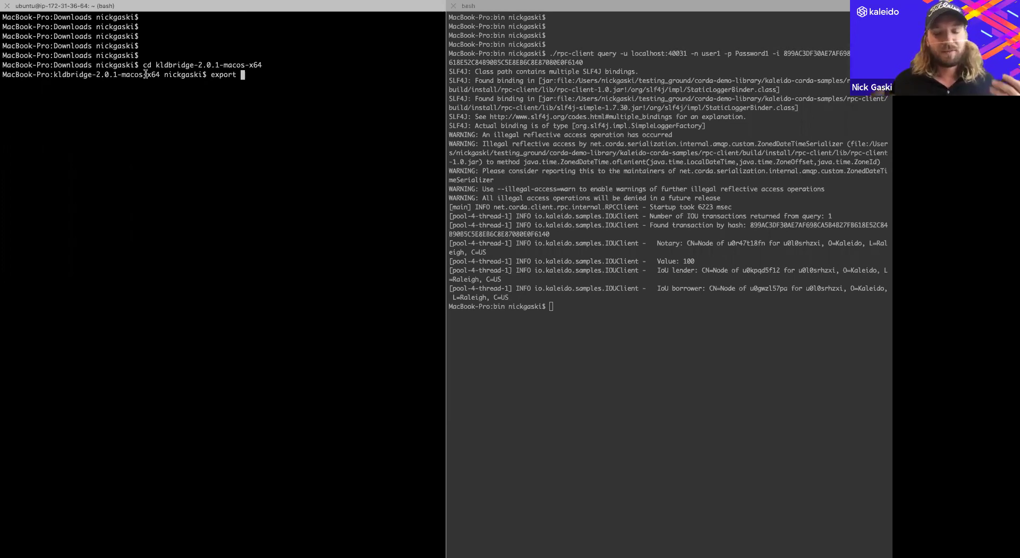
{"action": "type", "text": "TUN"}
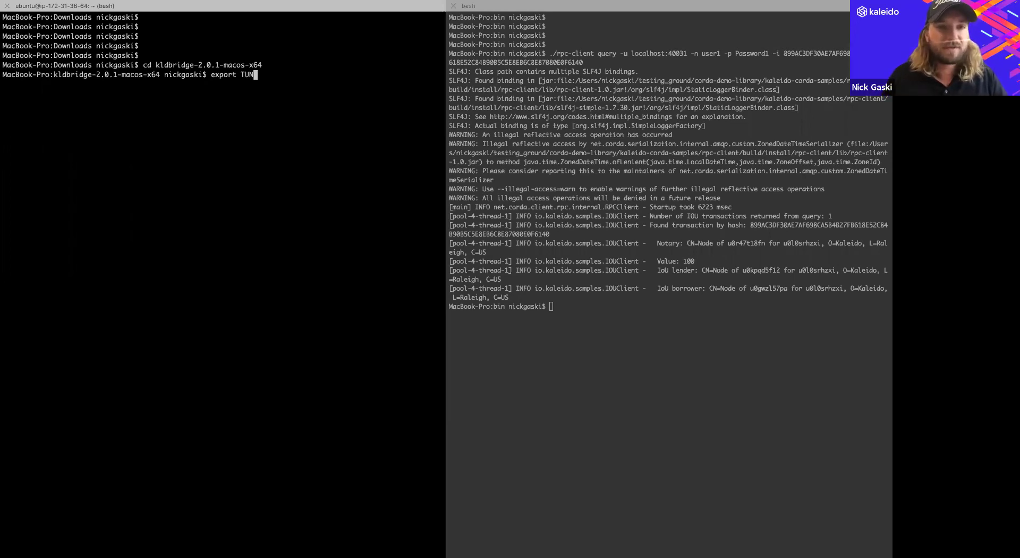
{"action": "type", "text": "NELER_CONFIG=\"$HOME/Dow"}
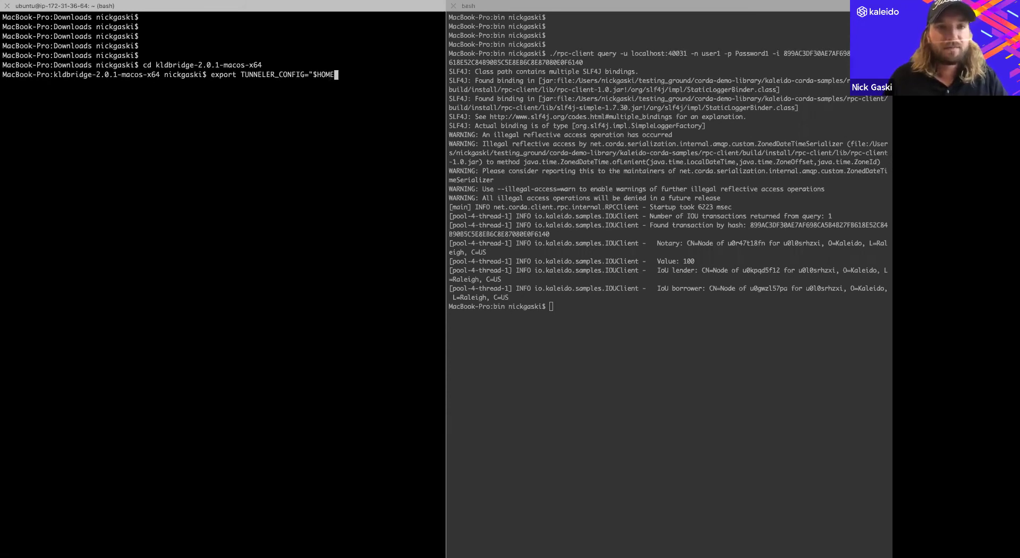
{"action": "key", "text": "Tab"}
{"action": "type", "text": "u0v"}
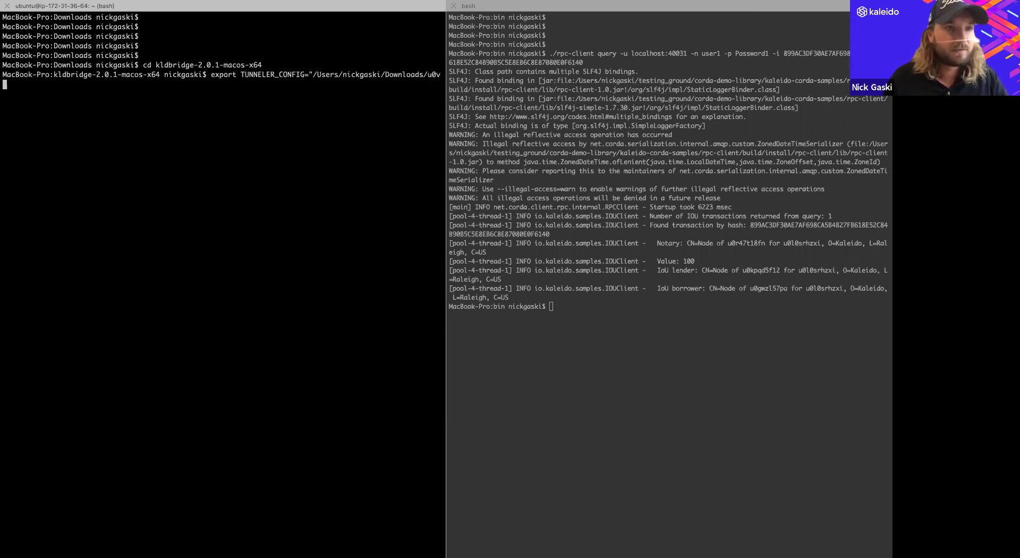
{"action": "key", "text": "Tab"}
{"action": "key", "text": "Return"}
- Launch ./kldbridge-2.0.1-macos-x64 and return to the Kaleido console
{"action": "type", "text": "./"}
{"action": "key", "text": "Return"}
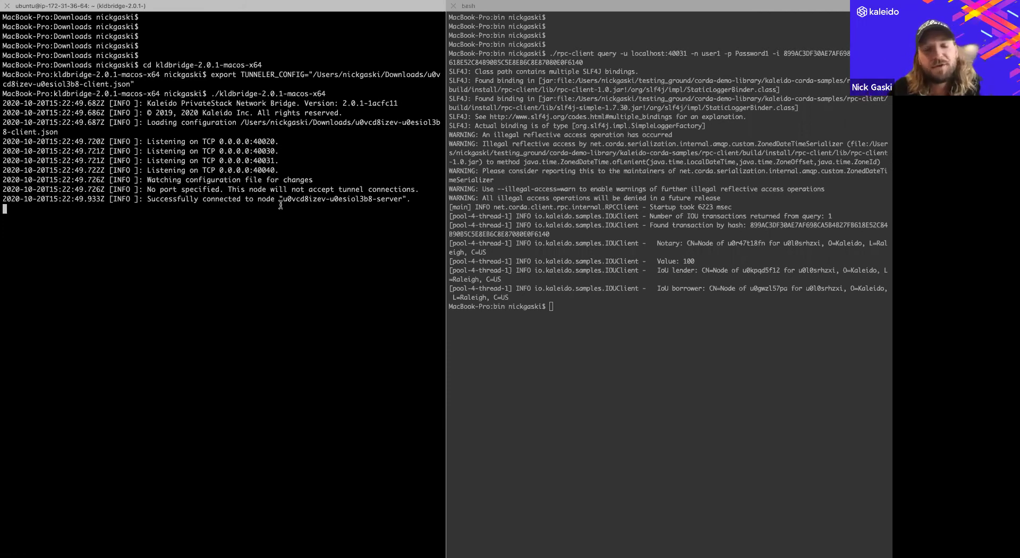
{"action": "key", "text": "ctrl+Left"}
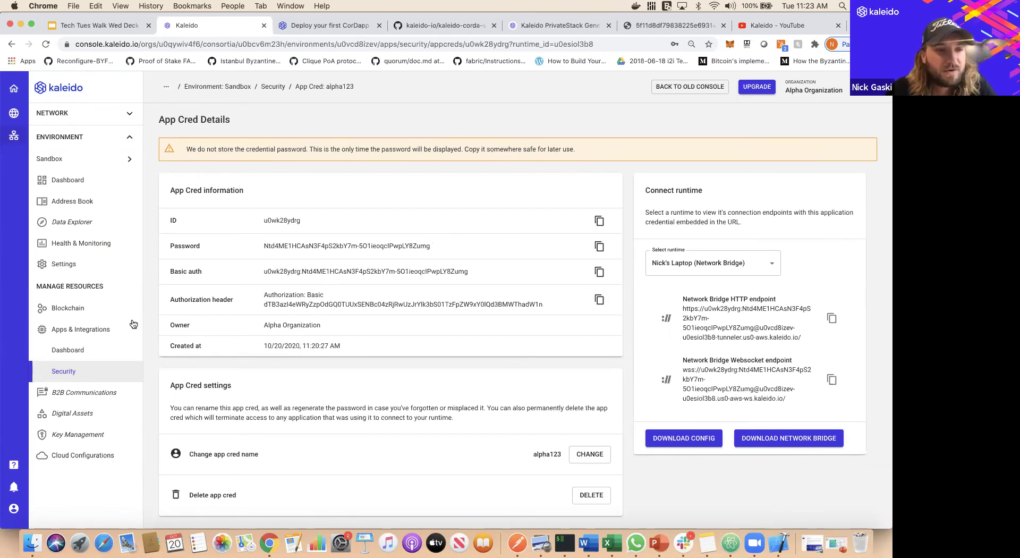
- Go to node n1's Corda RPC User Management from the Blockchain dashboard
{"action": "left_click", "coordinate": [93, 310]}
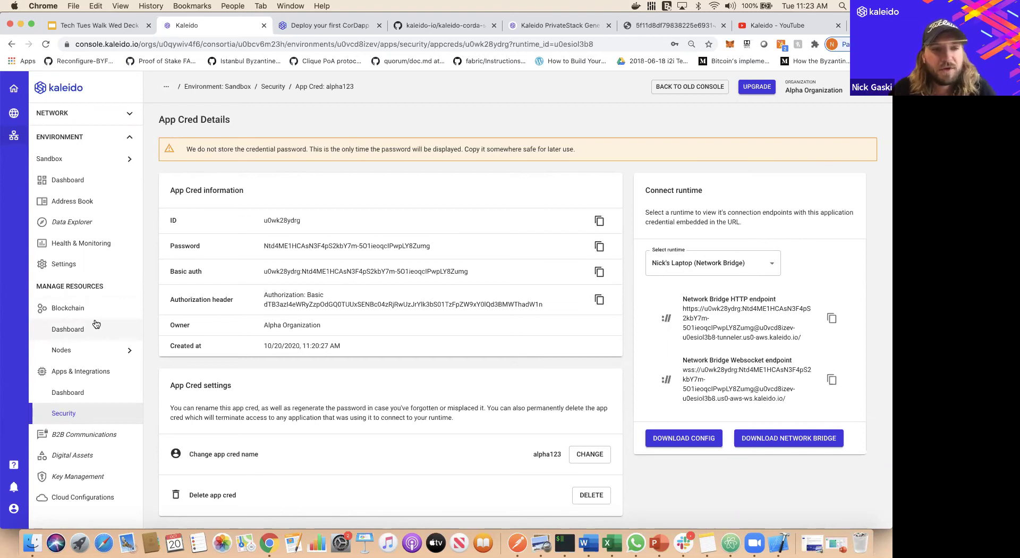
{"action": "left_click", "coordinate": [96, 324]}
{"action": "left_click", "coordinate": [190, 328]}
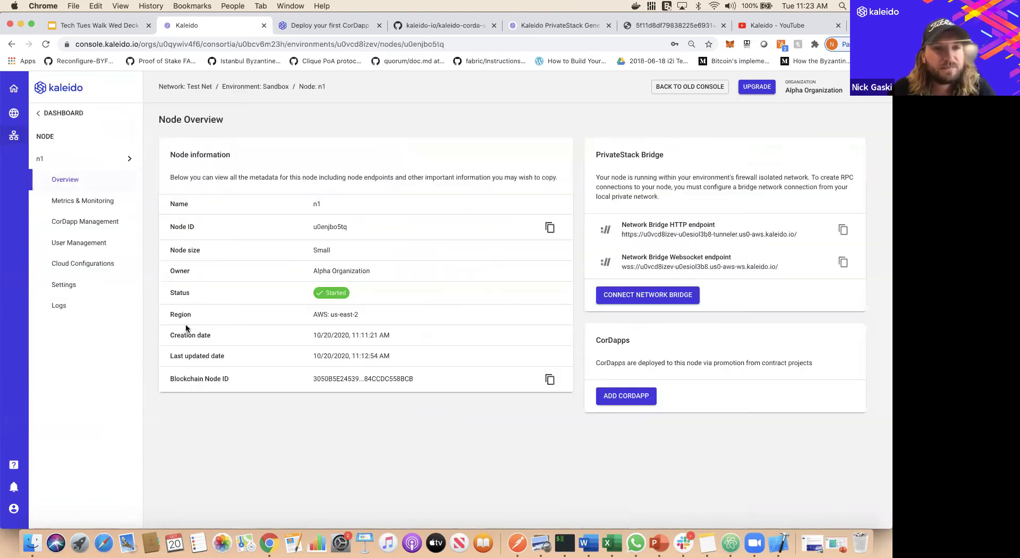
{"action": "left_click", "coordinate": [107, 244]}
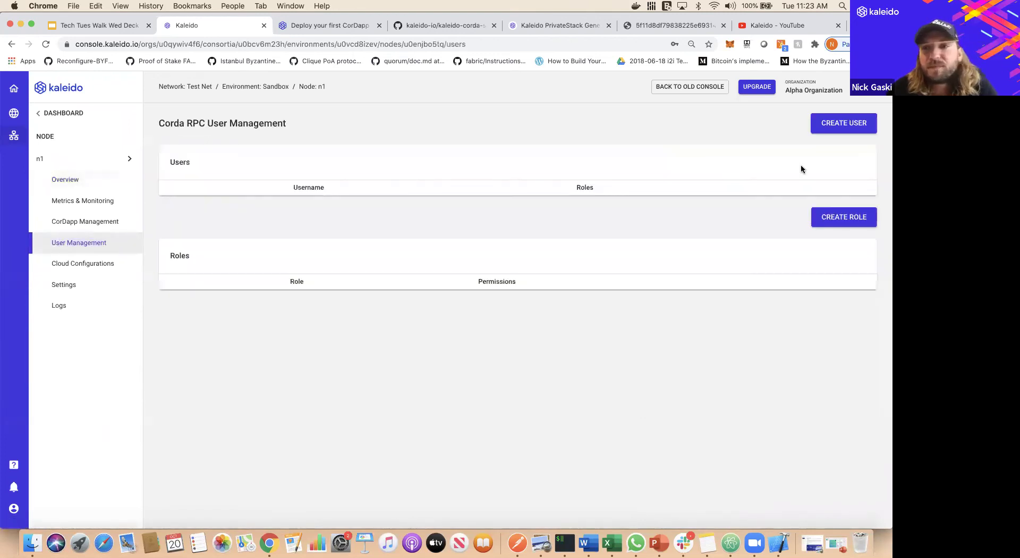
- Create RPC user user1 with role transactor and a manually set password
{"action": "left_click", "coordinate": [832, 133]}
{"action": "type", "text": "user1"}
{"action": "left_click", "coordinate": [443, 320]}
{"action": "type", "text": "trans"}
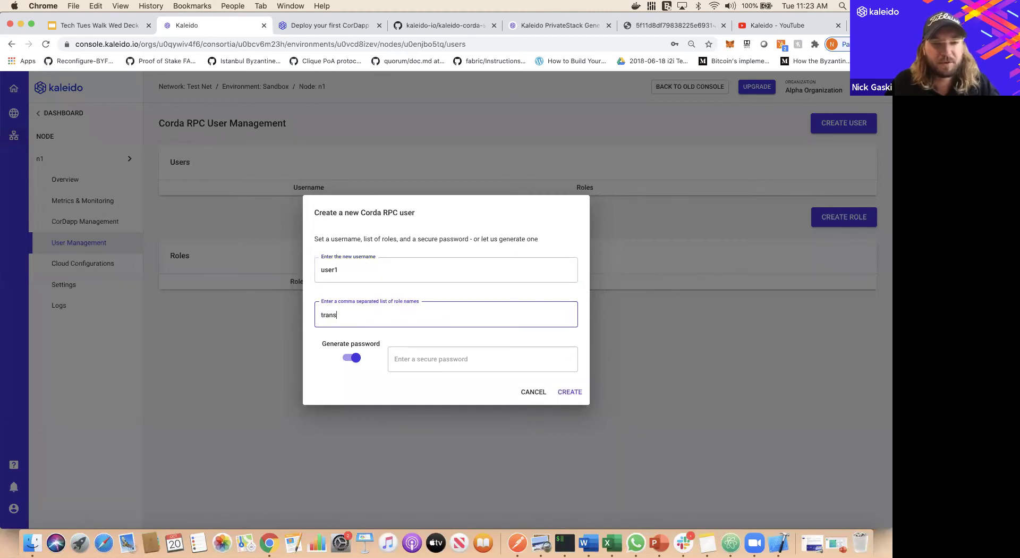
{"action": "type", "text": "actor"}
{"action": "left_click", "coordinate": [351, 357]}
{"action": "left_click", "coordinate": [434, 364]}
{"action": "type", "text": "passw1"}
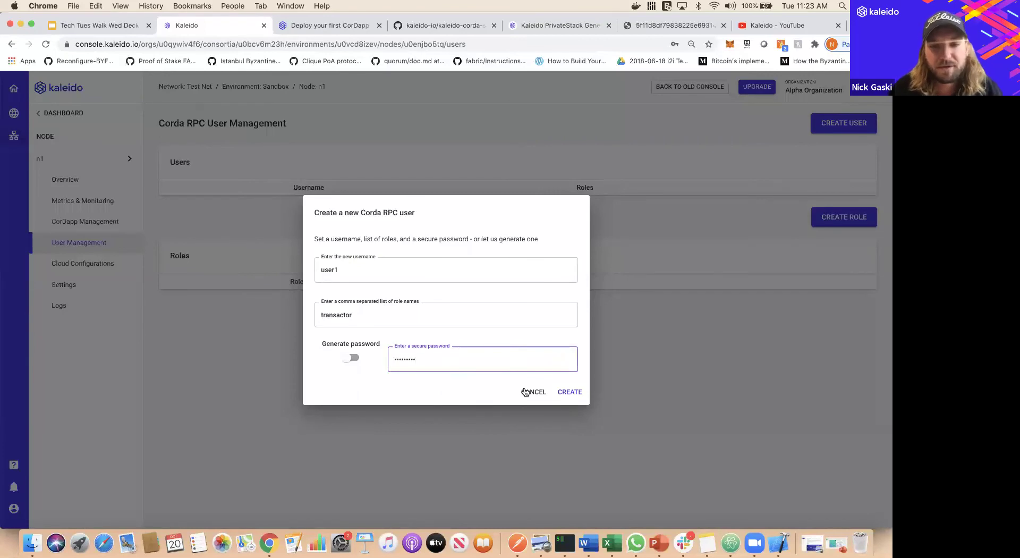
{"action": "left_click", "coordinate": [568, 391]}
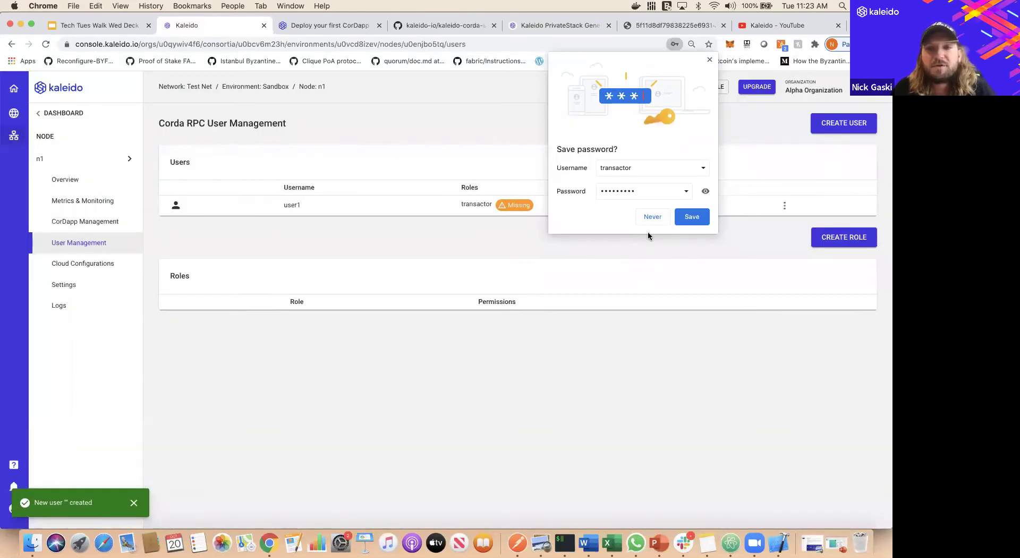
{"action": "left_click", "coordinate": [652, 217]}
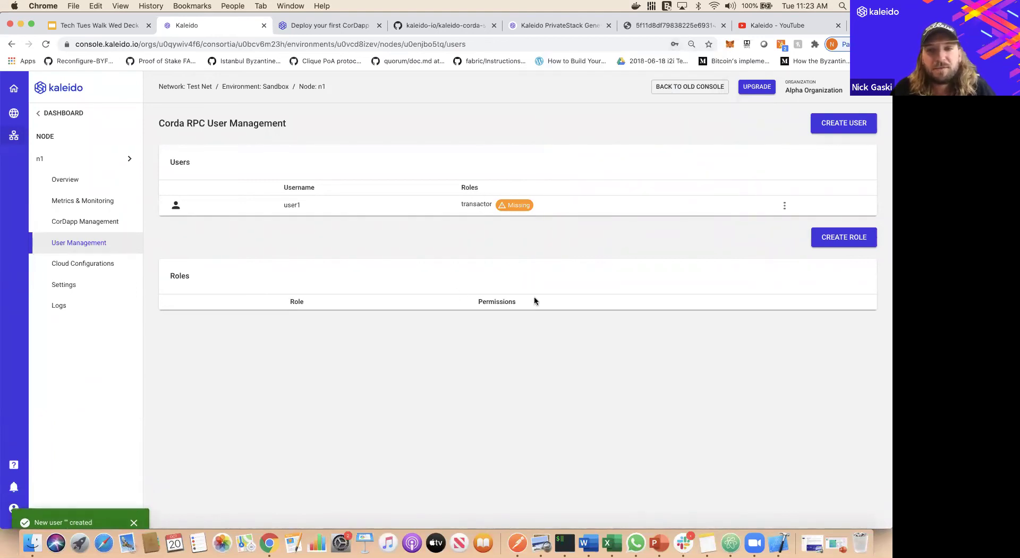
{"action": "left_click", "coordinate": [822, 239]}
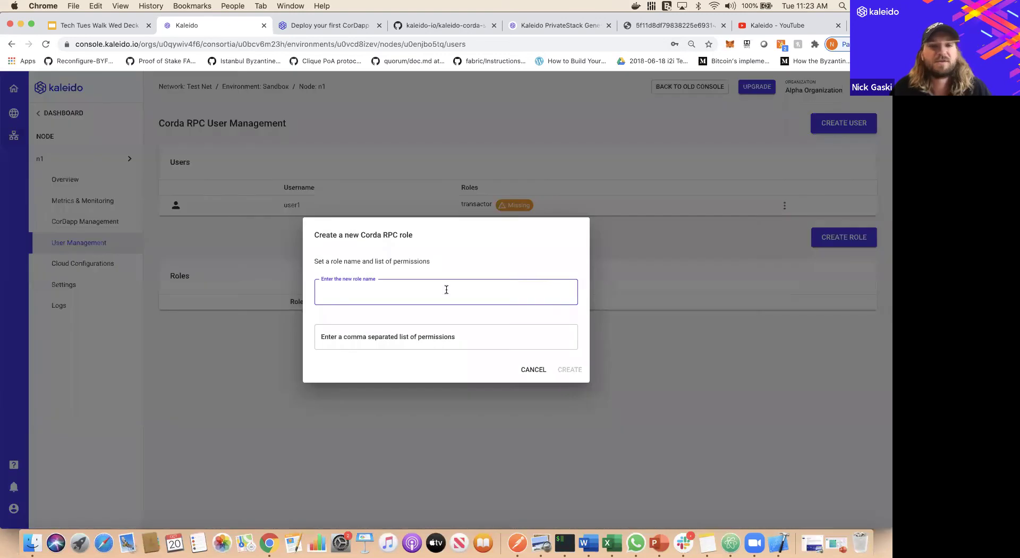
- Create the transactor RPC role on n1 with ALL permissions
{"action": "type", "text": "transactor"}
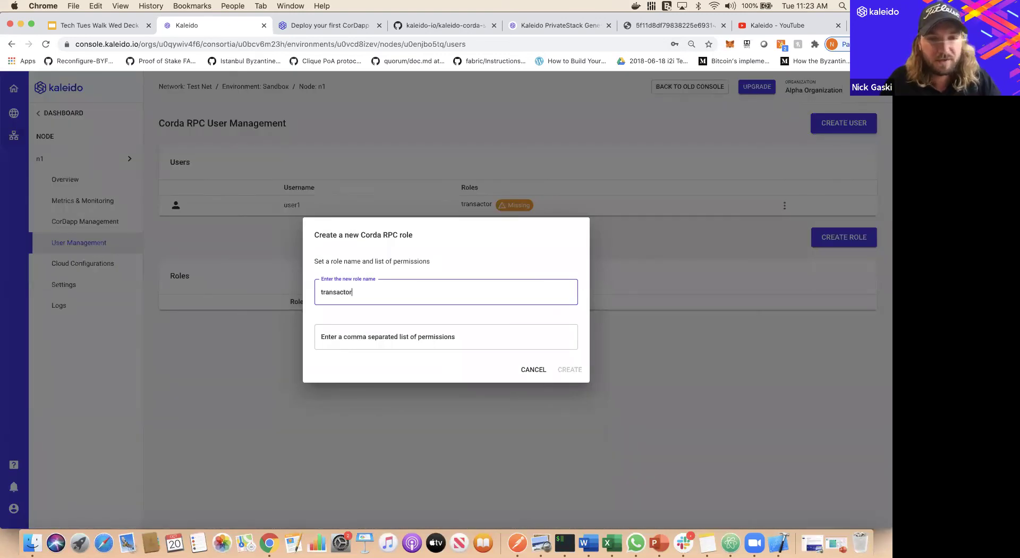
{"action": "left_click", "coordinate": [445, 336]}
{"action": "type", "text": "ALL"}
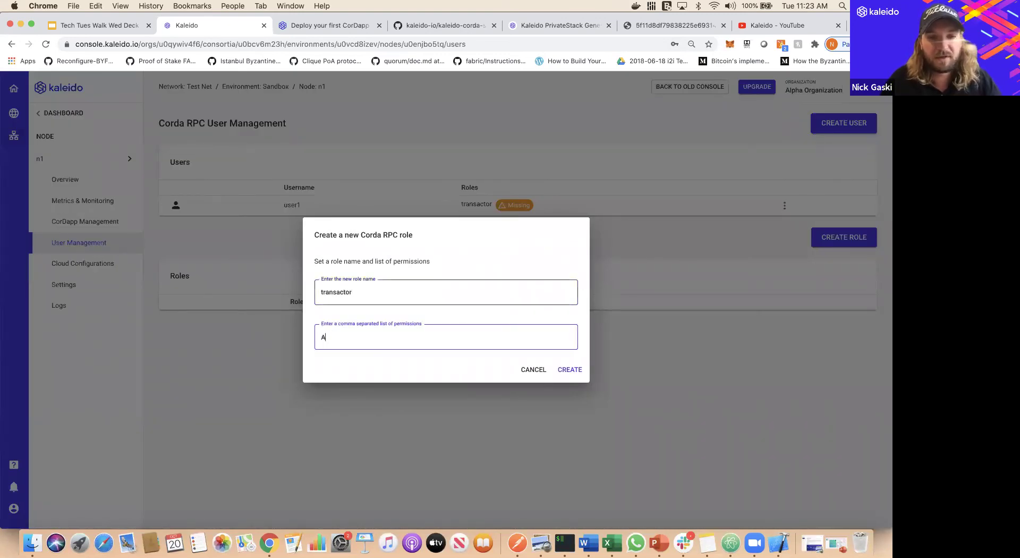
{"action": "left_click", "coordinate": [581, 373]}
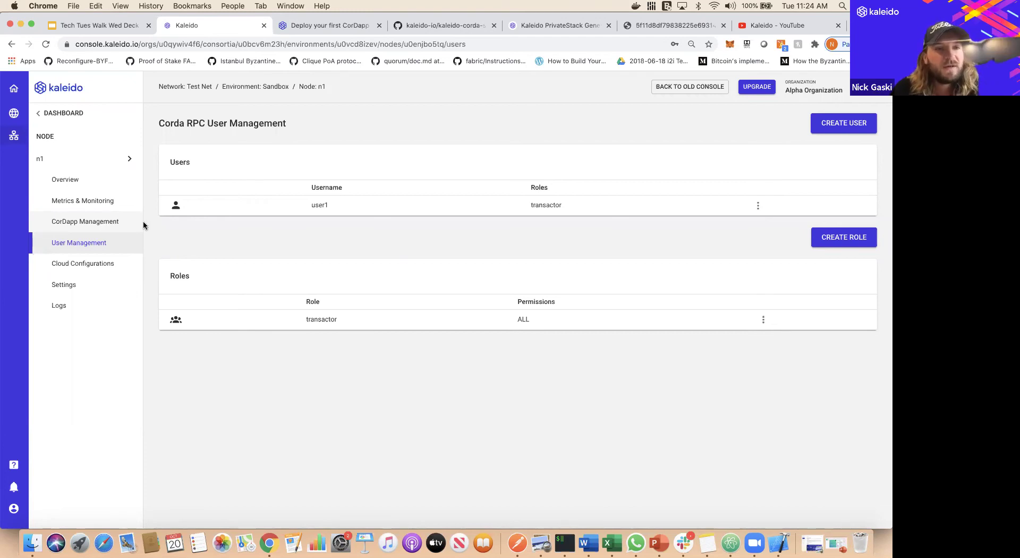
{"action": "key", "text": "ctrl+Right"}
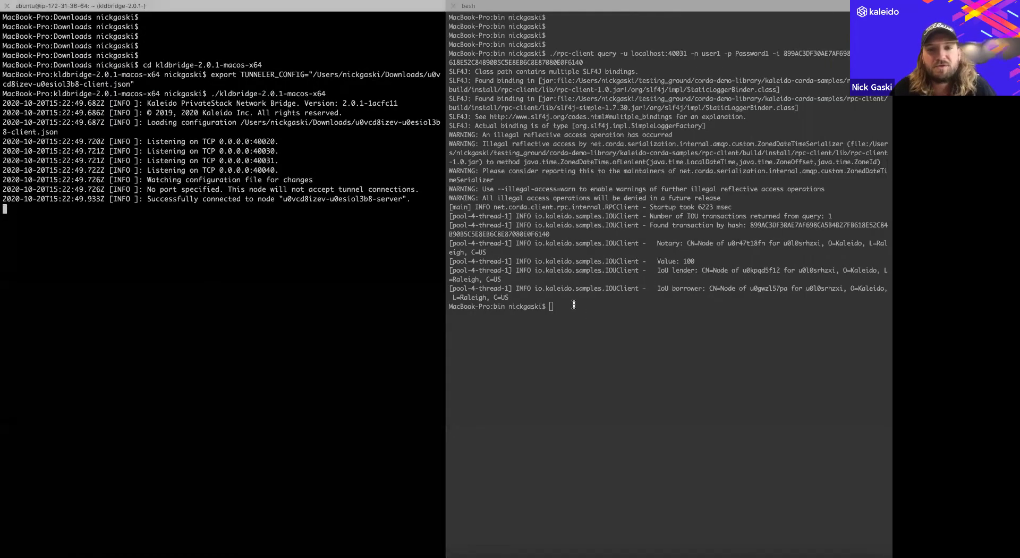
- Clear the terminal and display the rpc-client usage help with ./rpc-client -h
{"action": "type", "text": "clear"}
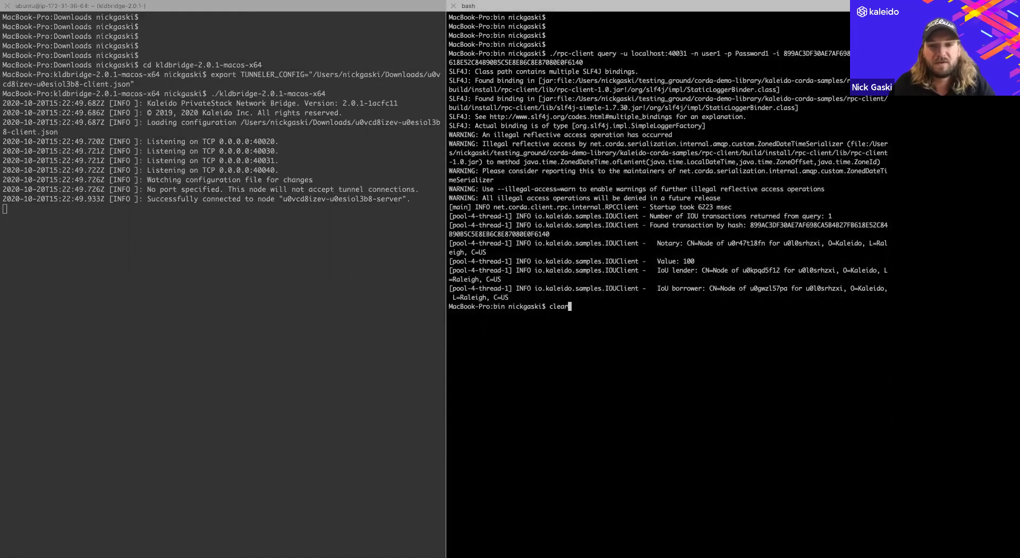
{"action": "key", "text": "Return"}
{"action": "key", "text": "Return"}
{"action": "key", "text": "Return"}
{"action": "key", "text": "Return"}
{"action": "key", "text": "Return"}
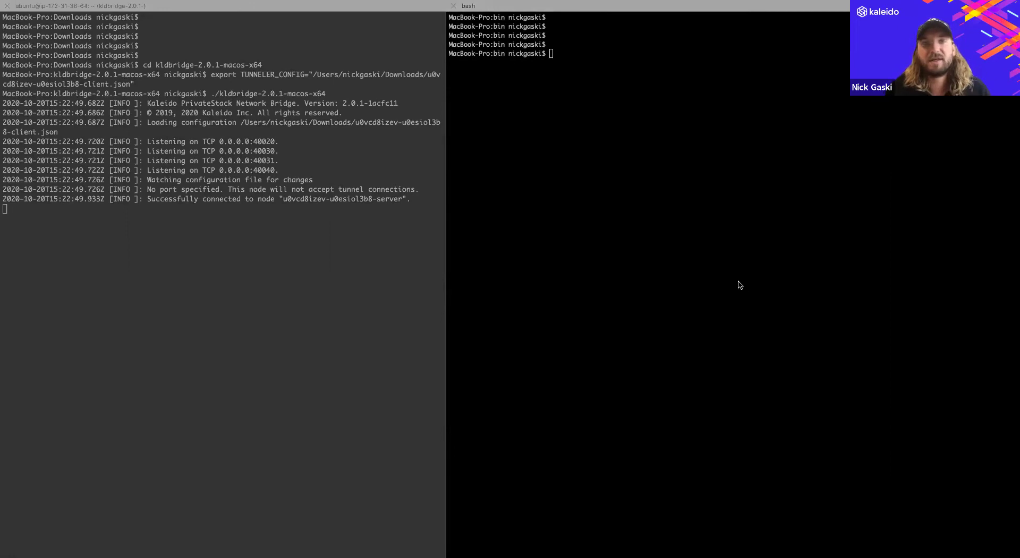
{"action": "left_click", "coordinate": [626, 117]}
{"action": "type", "text": "./r"}
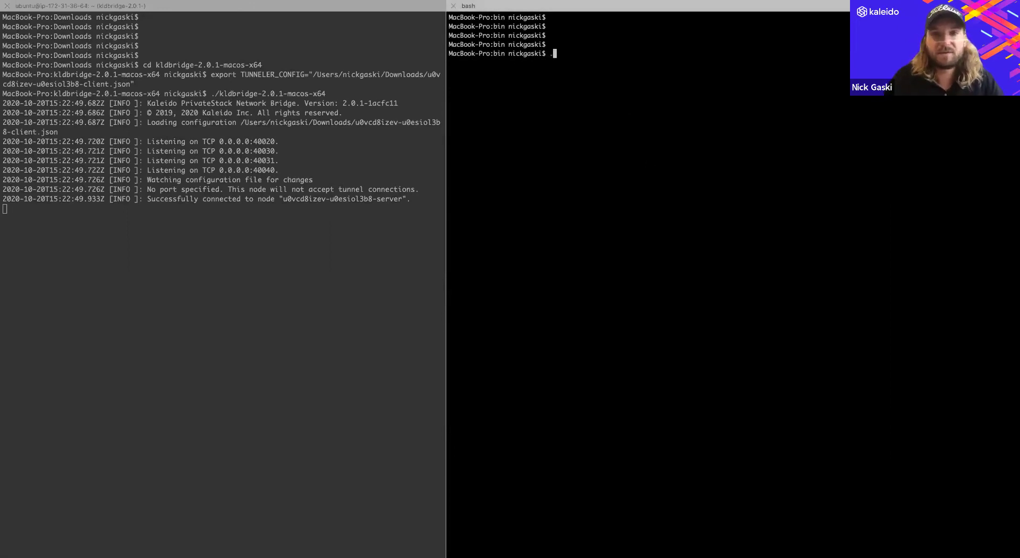
{"action": "type", "text": "pc-client "}
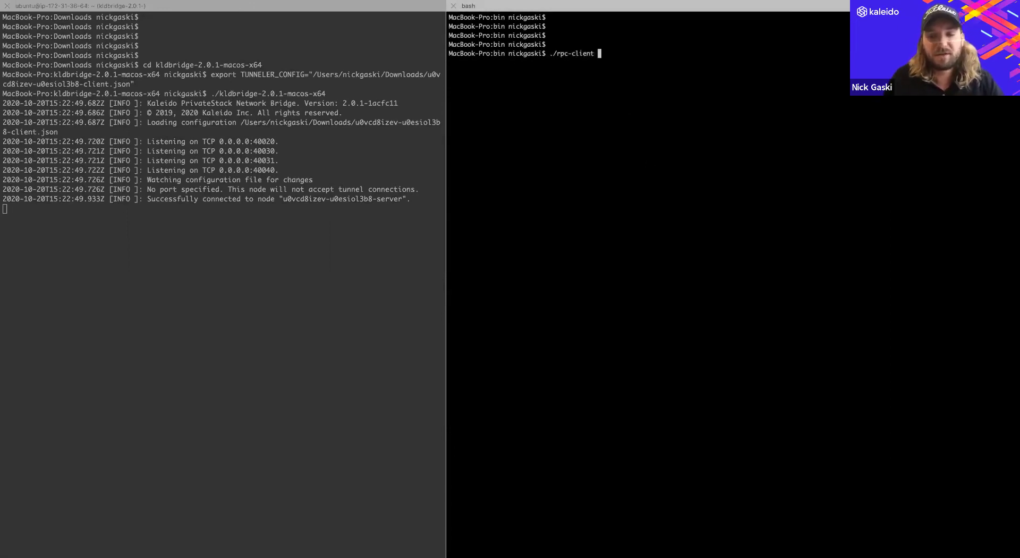
{"action": "type", "text": "-h"}
{"action": "key", "text": "Return"}
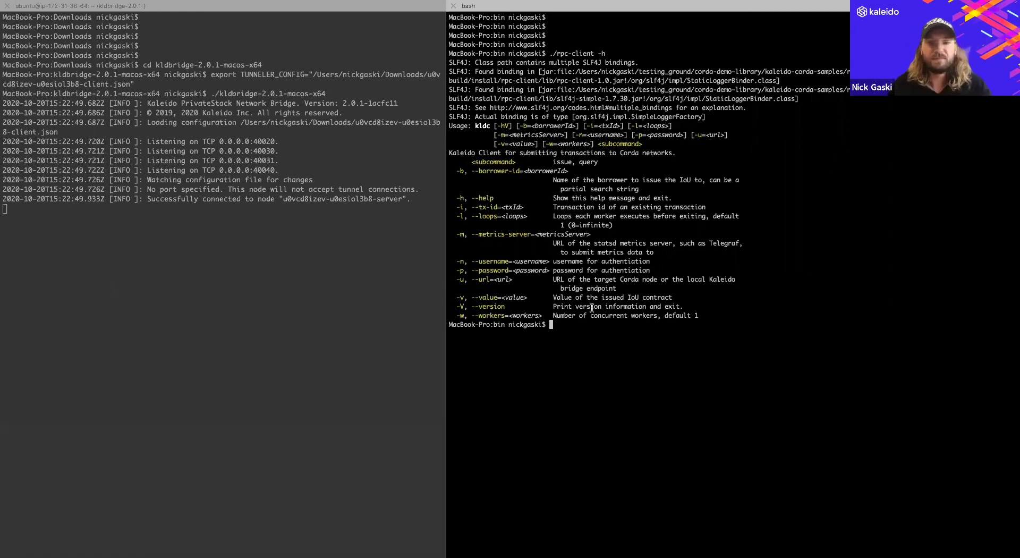
- Run rpc-client issue against localhost:40031 as user1 with the user's password
{"action": "type", "text": "clear"}
{"action": "key", "text": "Return"}
{"action": "key", "text": "Return"}
{"action": "key", "text": "Return"}
{"action": "key", "text": "Return"}
{"action": "key", "text": "Return"}
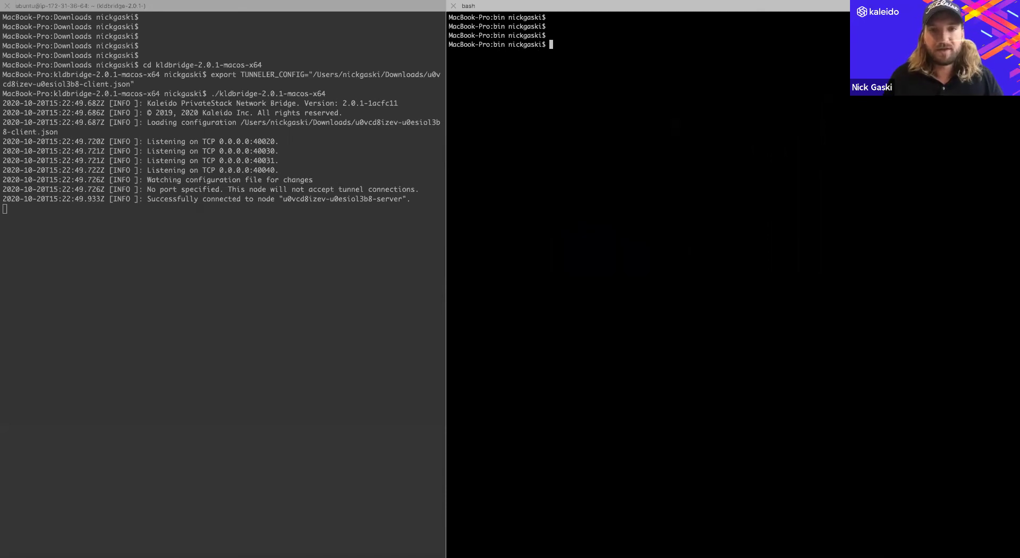
{"action": "type", "text": "./rp"}
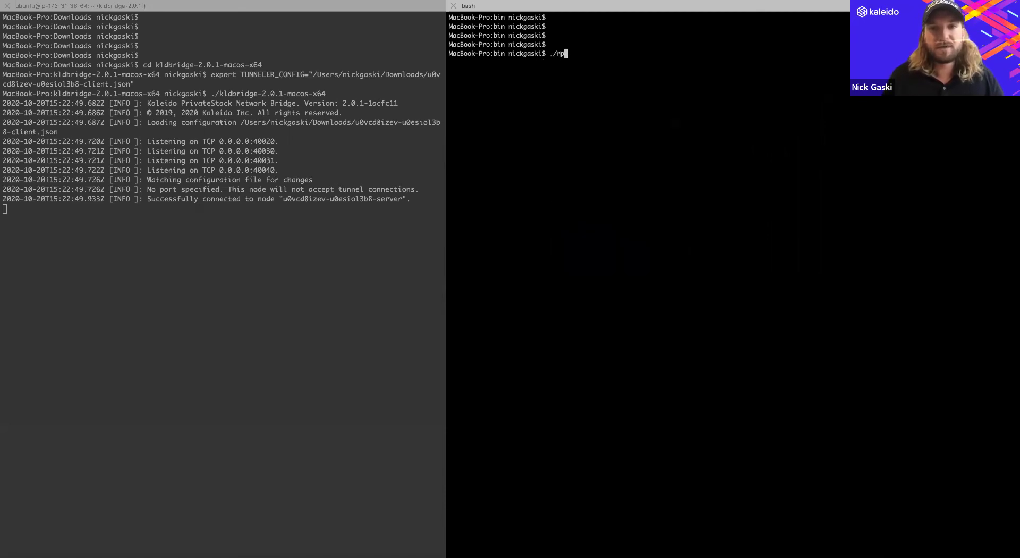
{"action": "type", "text": "c-client issue -"}
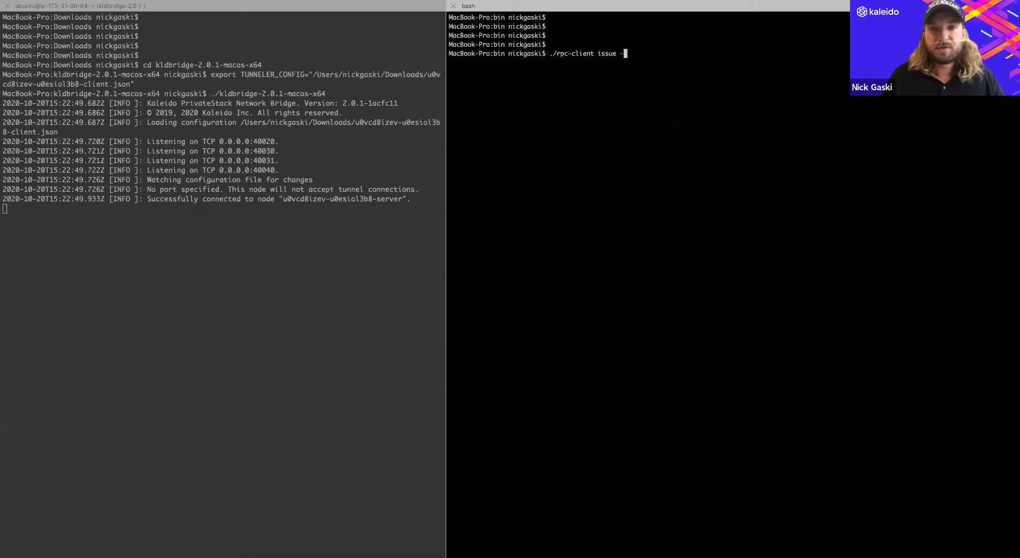
{"action": "type", "text": "u localhost"}
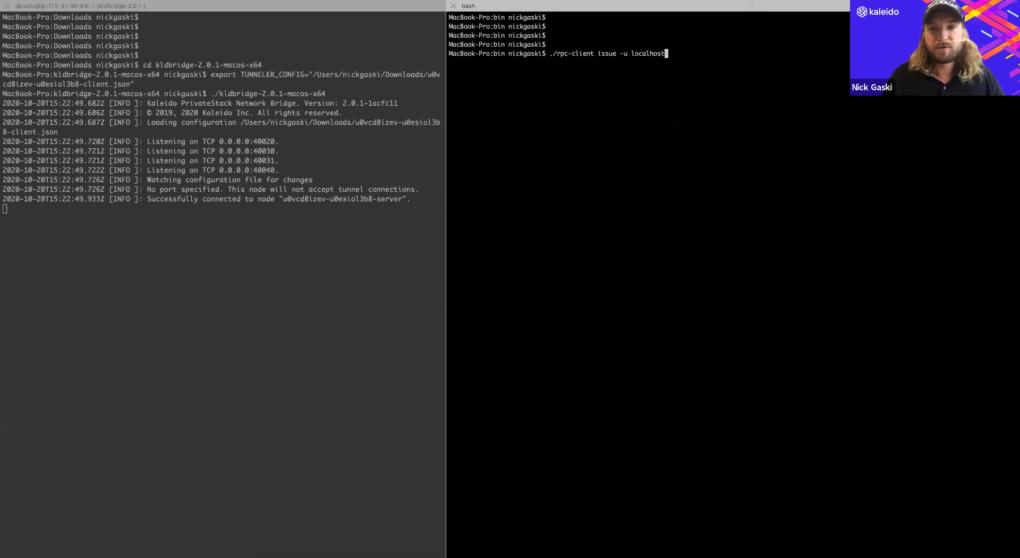
{"action": "type", "text": ":4003"}
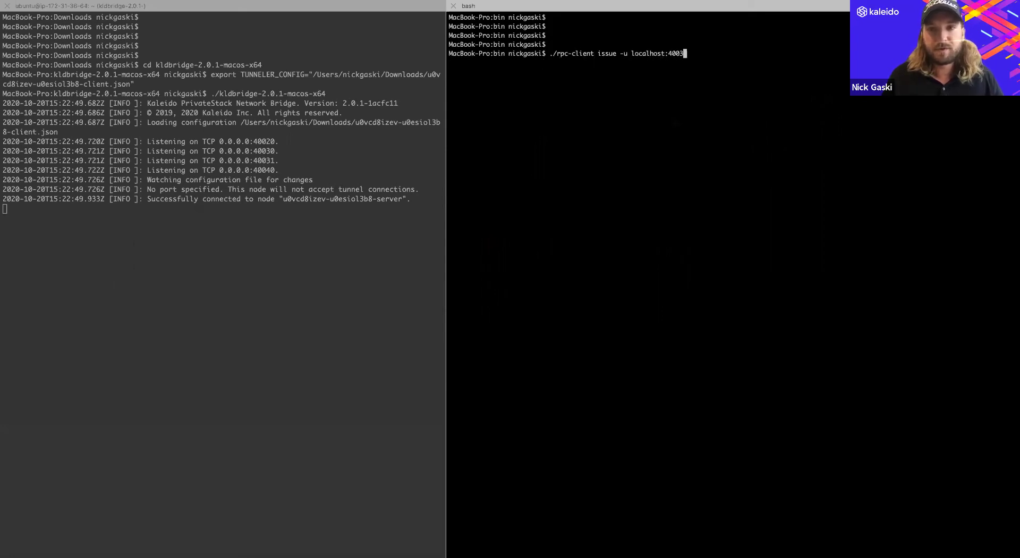
{"action": "type", "text": "1 -"}
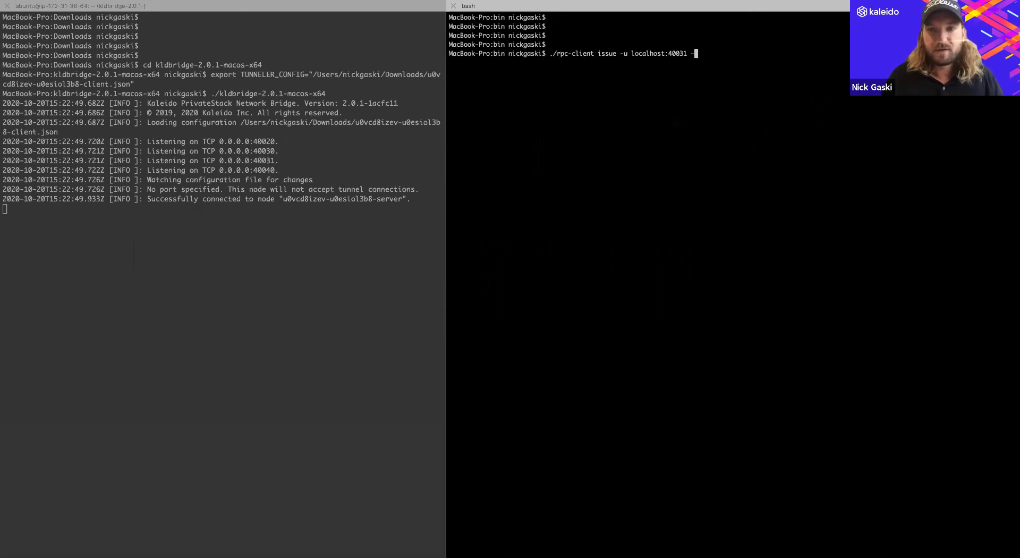
{"action": "type", "text": "n user1"}
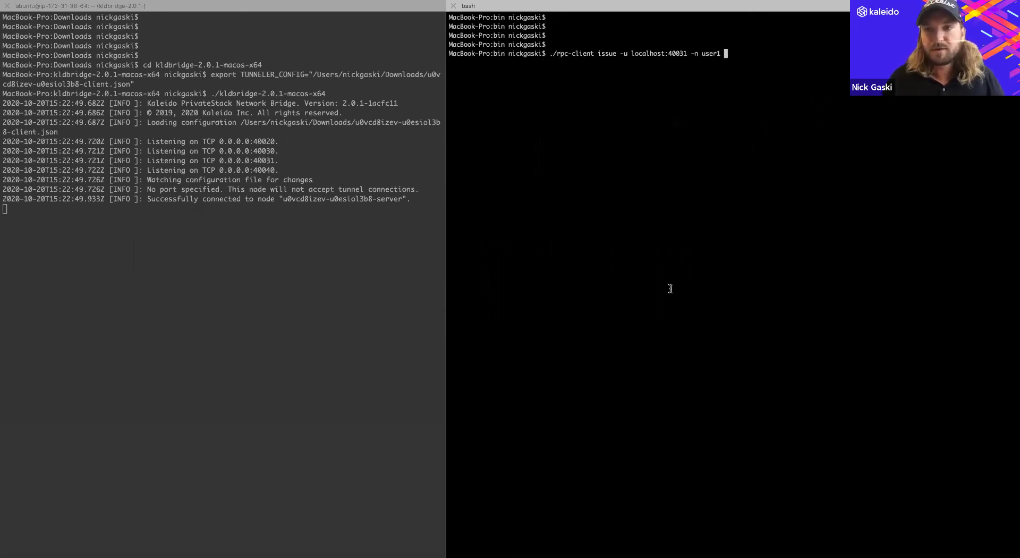
{"action": "left_click", "coordinate": [836, 38]}
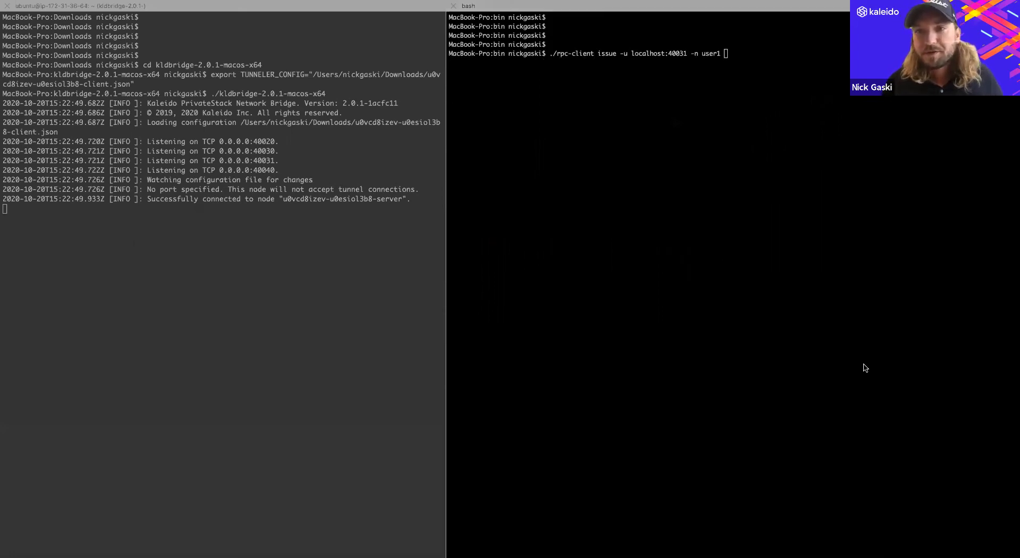
{"action": "left_click", "coordinate": [787, 71]}
{"action": "type", "text": "-p Pass"}
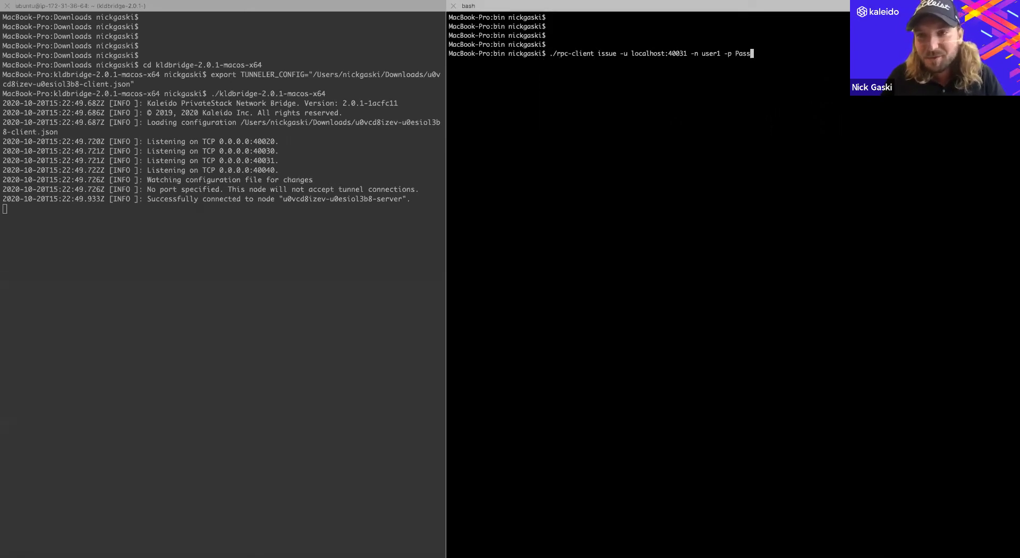
{"action": "type", "text": "word1"}
{"action": "key", "text": "Return"}
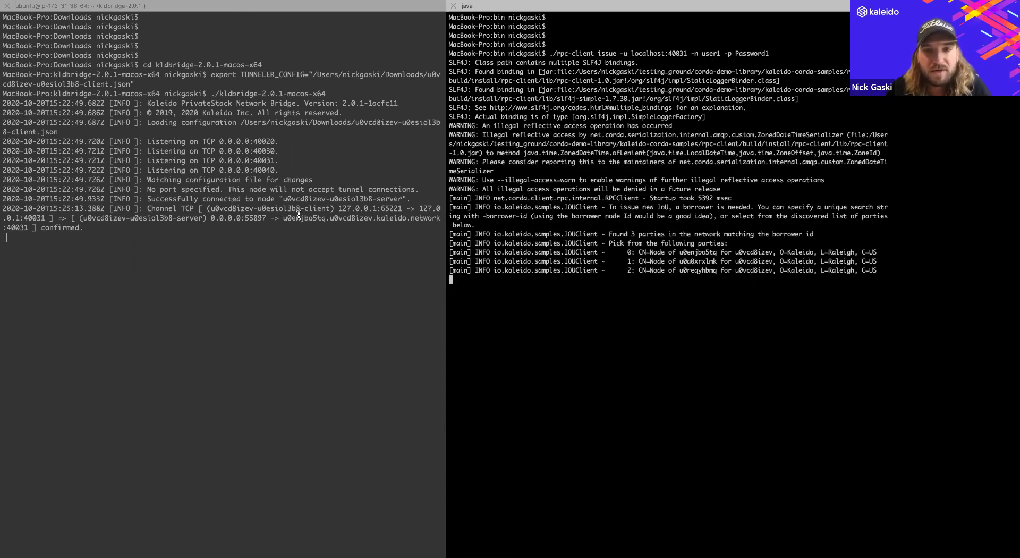
- Select the node id within the hostname shown in the bridge log
{"action": "left_click", "coordinate": [293, 218]}
{"action": "double_click", "coordinate": [300, 217]}
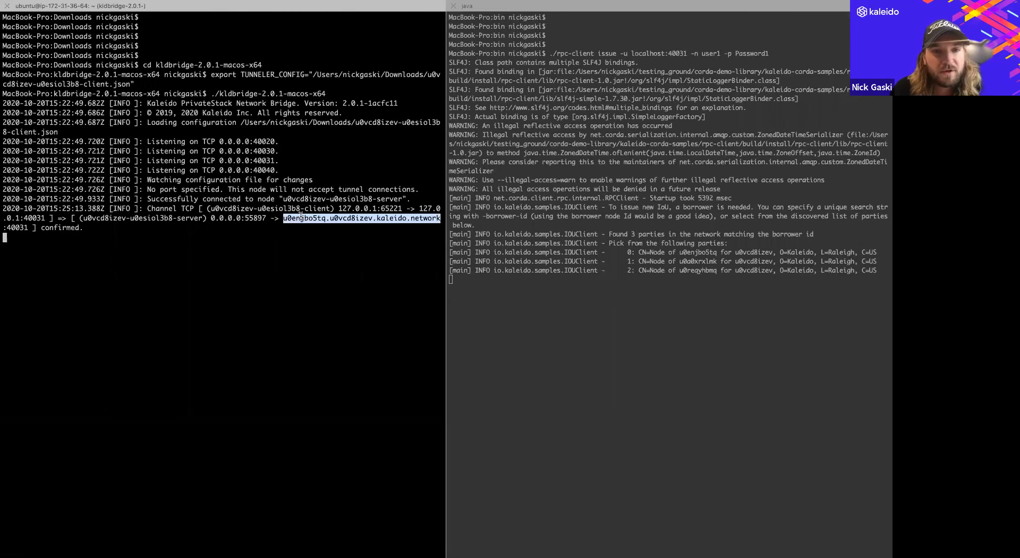
{"action": "left_click", "coordinate": [323, 217]}
{"action": "left_click_drag", "start_coordinate": [326, 217], "coordinate": [283, 217]}
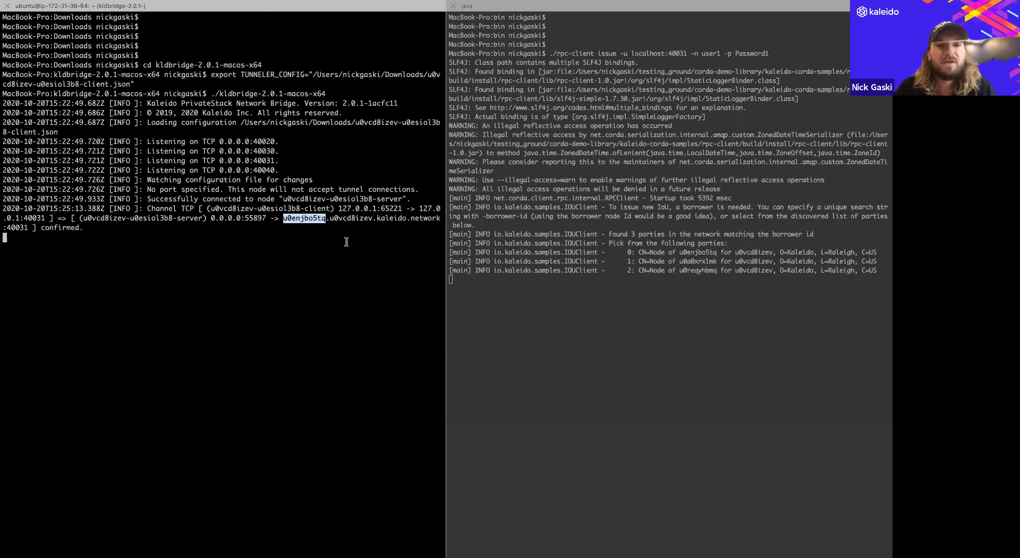
- Check n1's and then n2's node overviews to confirm n2's id is u0a0xrxlmk
{"action": "key", "text": "super+Tab"}
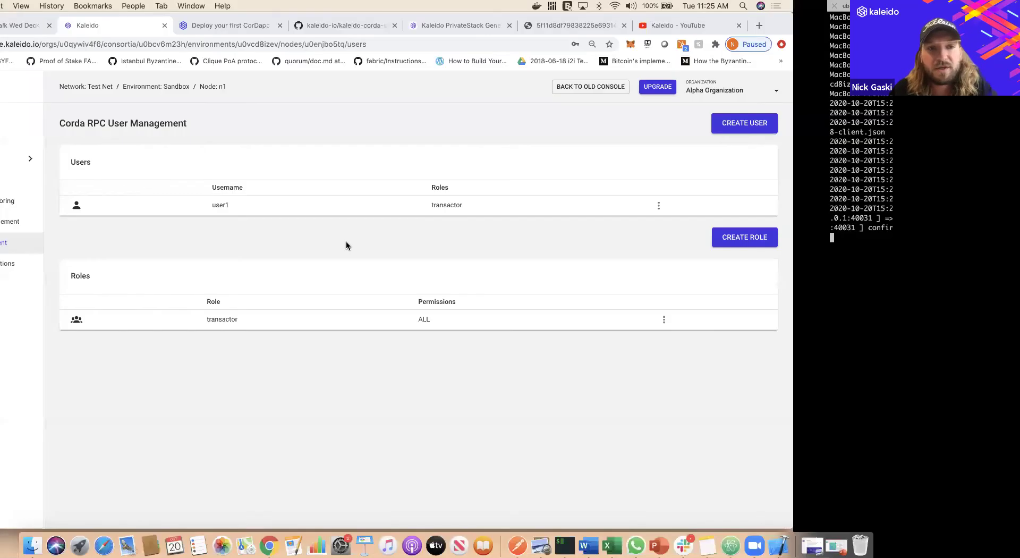
{"action": "left_click", "coordinate": [109, 185]}
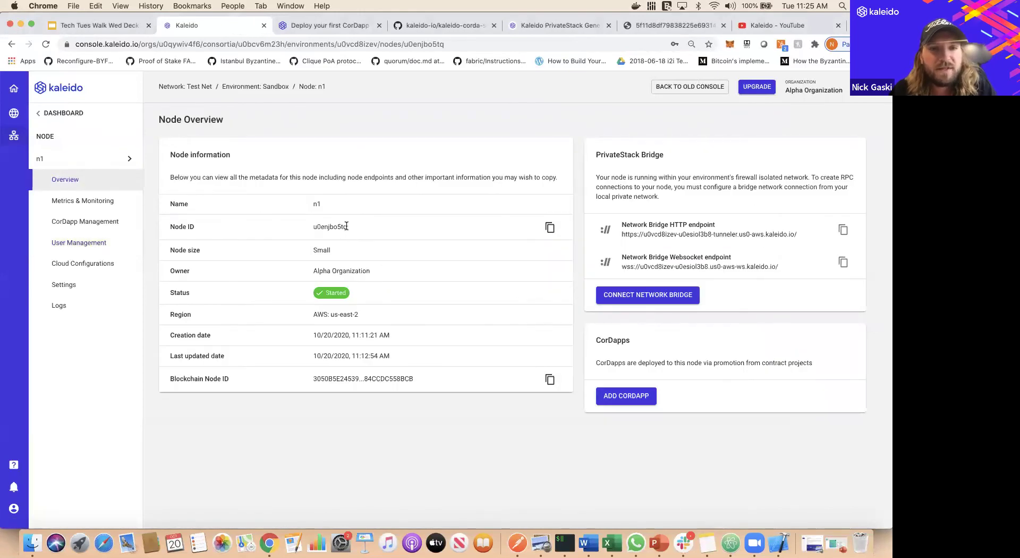
{"action": "left_click", "coordinate": [126, 160]}
{"action": "left_click", "coordinate": [158, 166]}
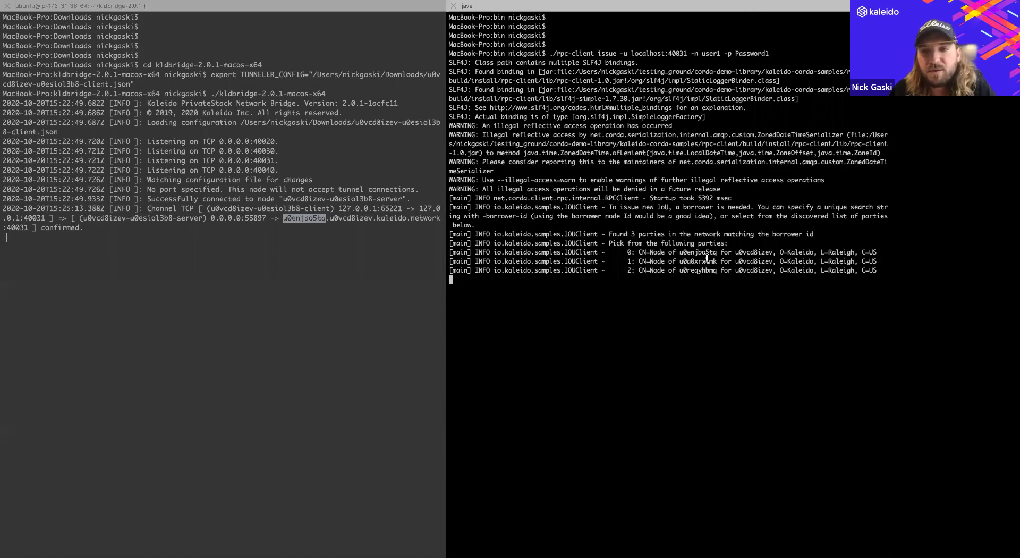
- Choose party 1 (u0a0xrxlmk) as borrower and select the signed transaction id
{"action": "double_click", "coordinate": [697, 260]}
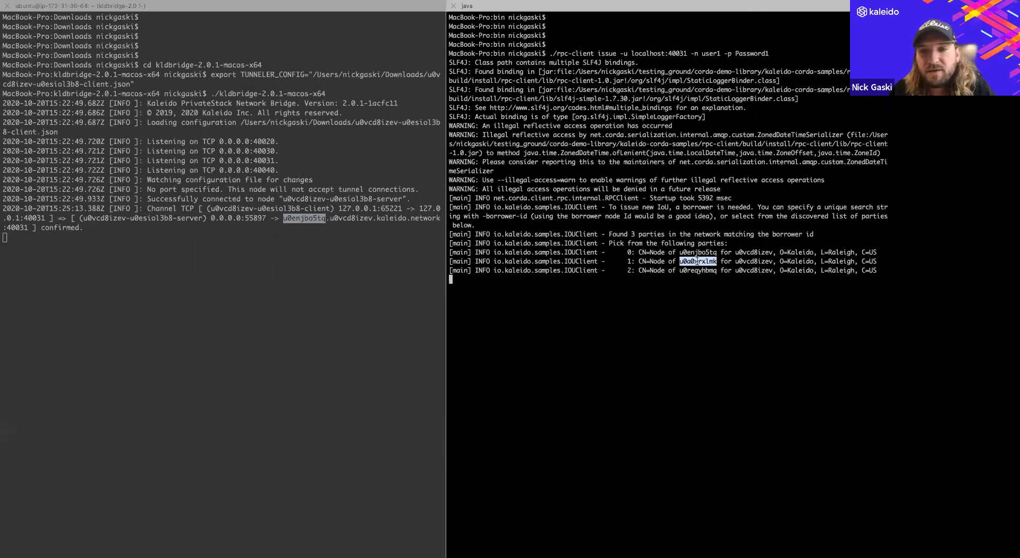
{"action": "left_click", "coordinate": [514, 281]}
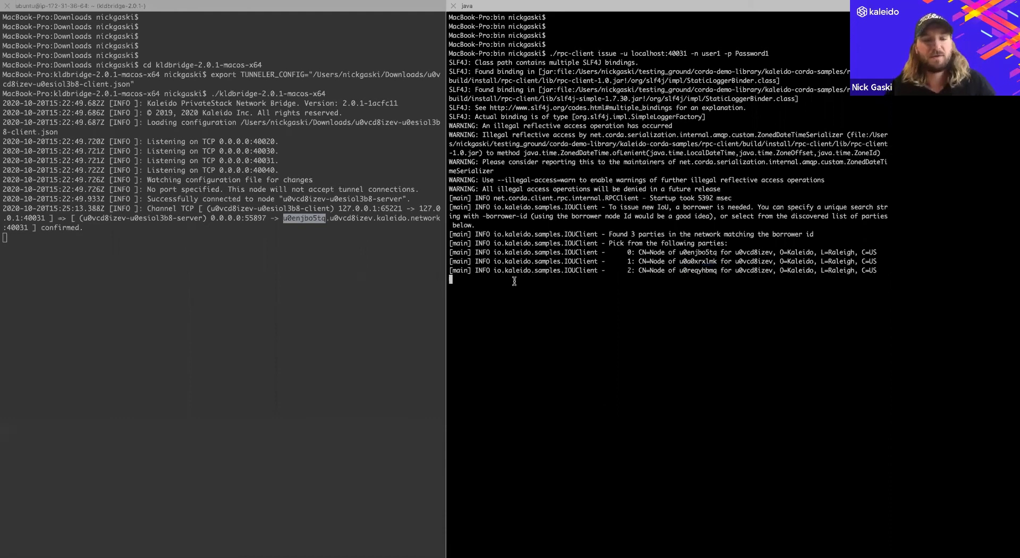
{"action": "type", "text": "1"}
{"action": "key", "text": "Return"}
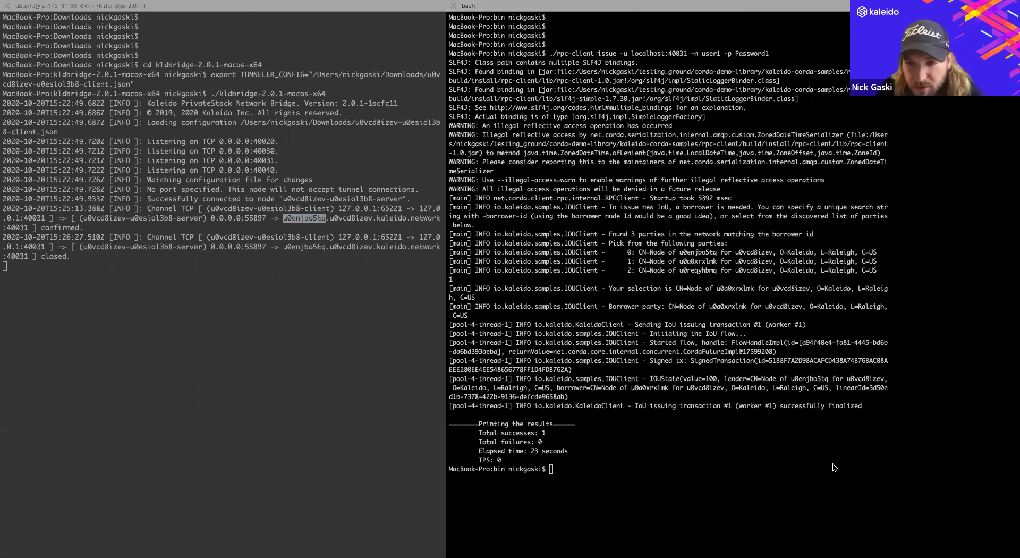
{"action": "left_click_drag", "start_coordinate": [768, 361], "coordinate": [568, 369]}
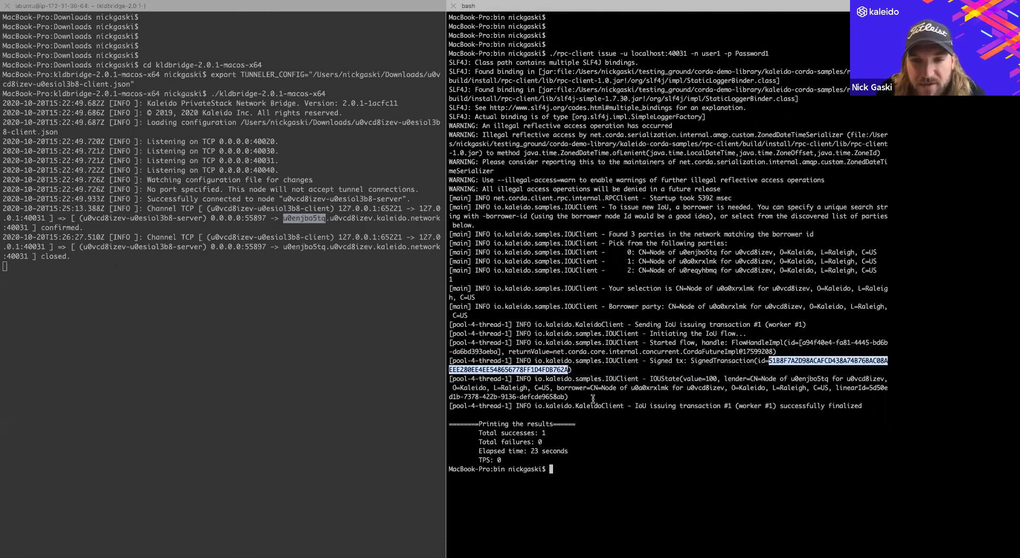
- Run rpc-client query on localhost:40031 as user1 with the pasted transaction hash as id
{"action": "left_click", "coordinate": [578, 466]}
{"action": "type", "text": "clear"}
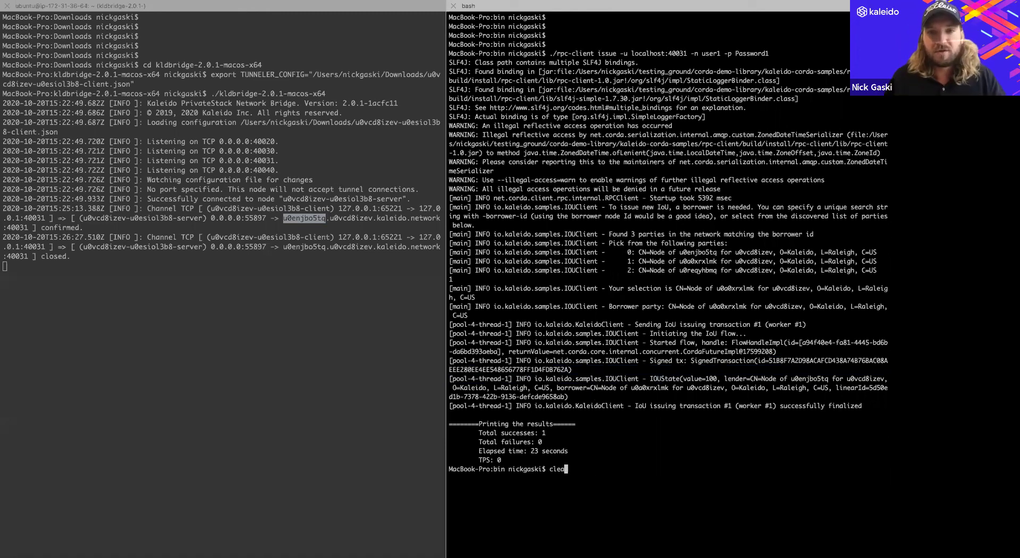
{"action": "key", "text": "Return"}
{"action": "key", "text": "Return"}
{"action": "key", "text": "Return"}
{"action": "key", "text": "Return"}
{"action": "key", "text": "Return"}
{"action": "key", "text": "Return"}
{"action": "key", "text": "Return"}
{"action": "type", "text": "./rp"}
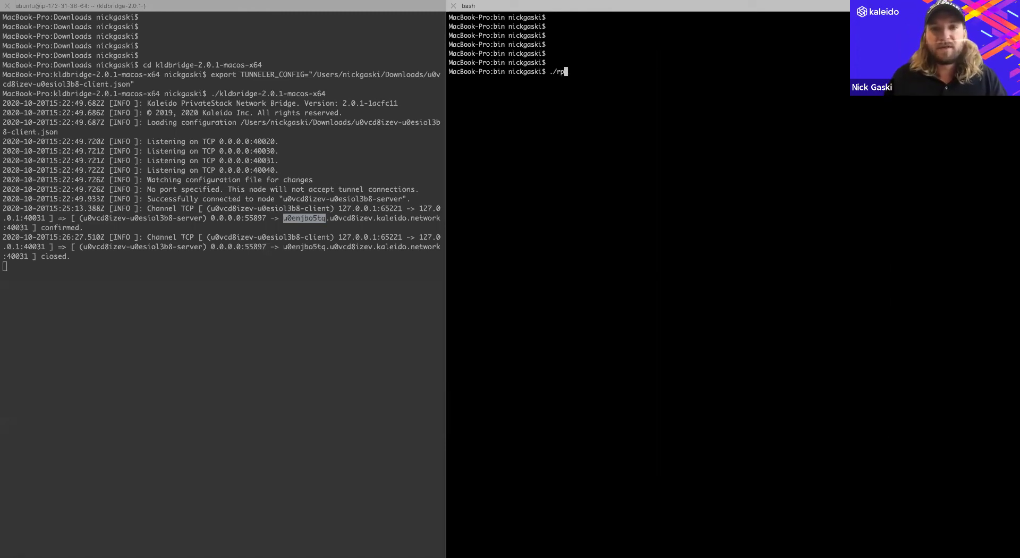
{"action": "type", "text": "c-client query "}
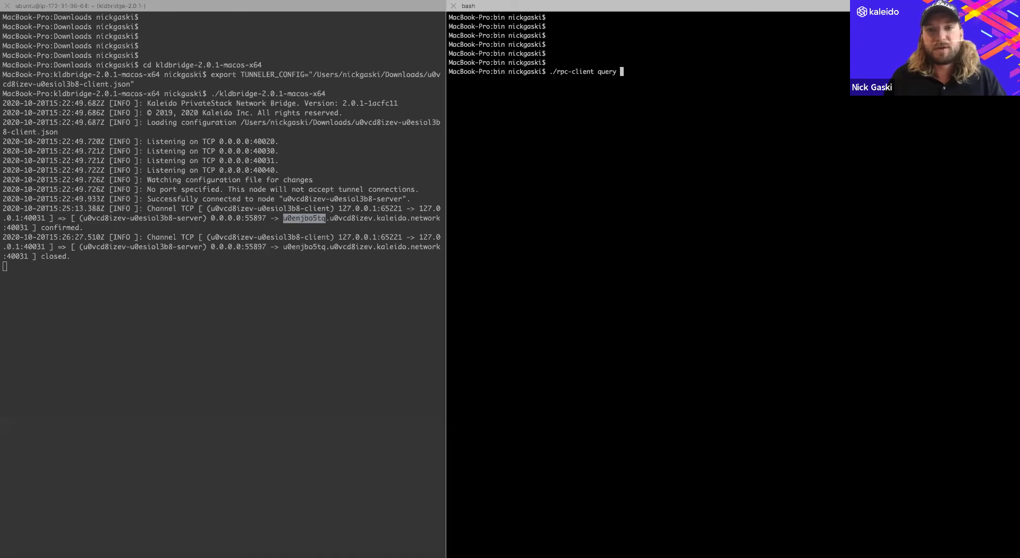
{"action": "type", "text": "-u "}
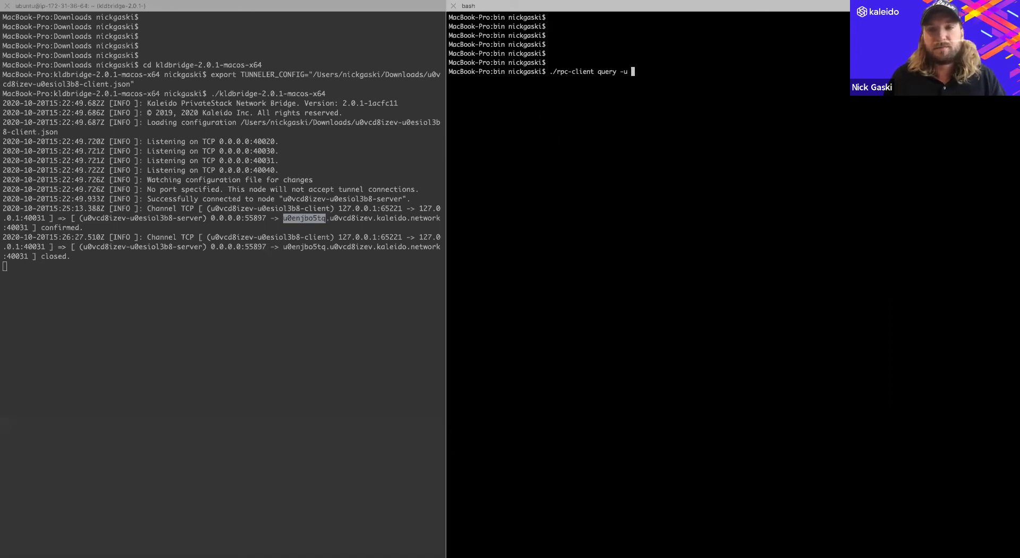
{"action": "type", "text": "localhost"}
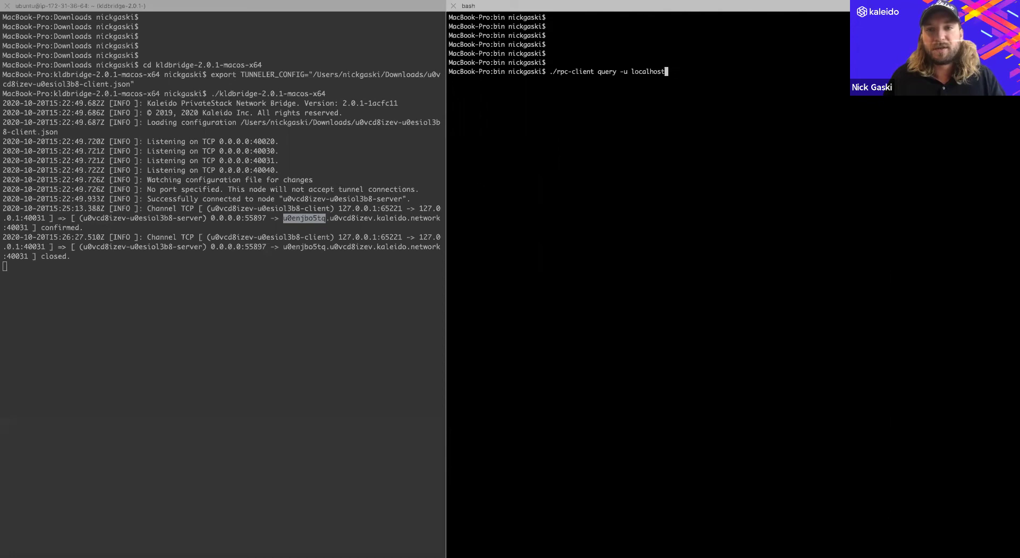
{"action": "type", "text": ":40031 "}
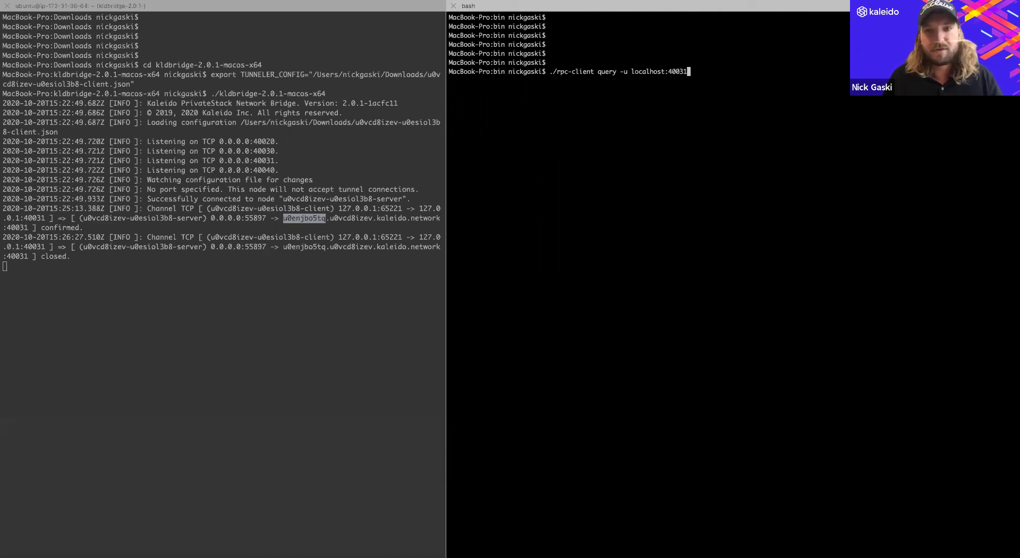
{"action": "type", "text": "-n user"}
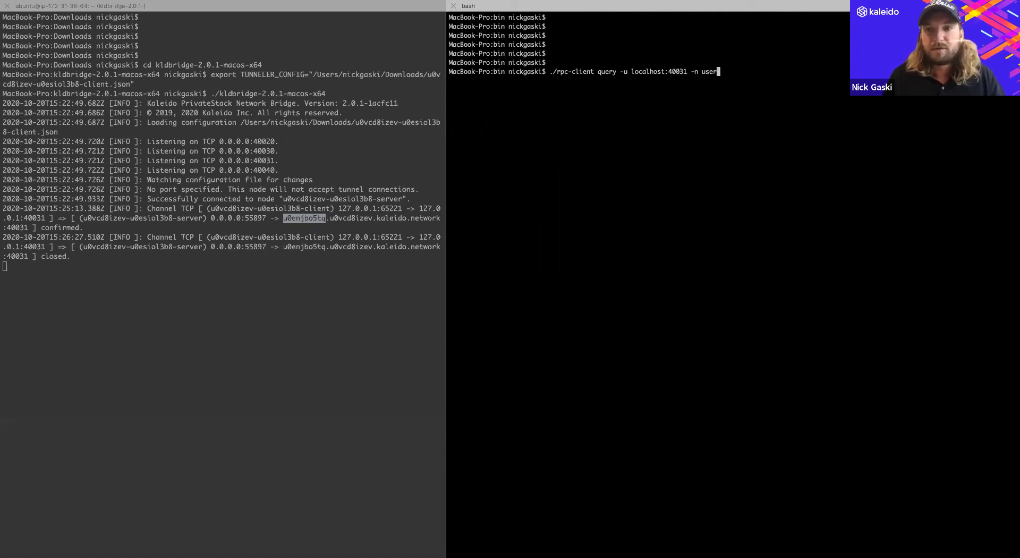
{"action": "type", "text": "1 -p Passwro"}
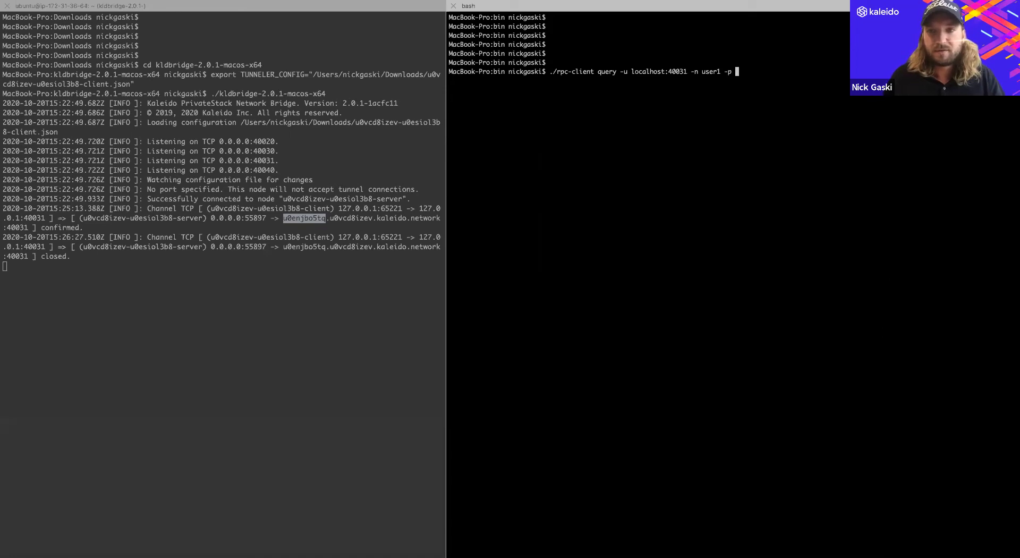
{"action": "key", "text": "BackSpace"}
{"action": "key", "text": "BackSpace"}
{"action": "key", "text": "BackSpace"}
{"action": "type", "text": "word1 -i"}
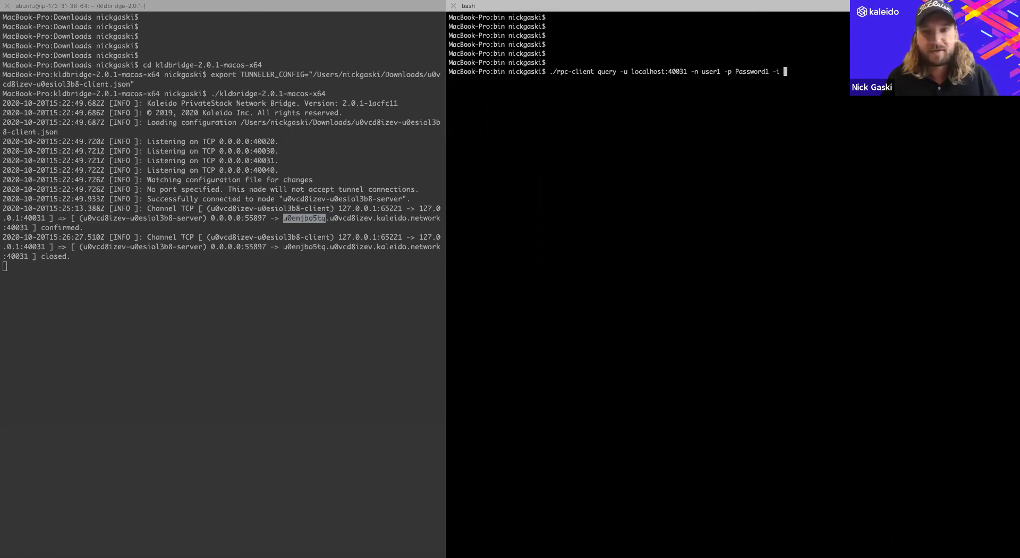
{"action": "type", "text": "51B8F7A2D98ACAFCD4C08AEEE280EE4EE548656778FF1D4FDB762A"}
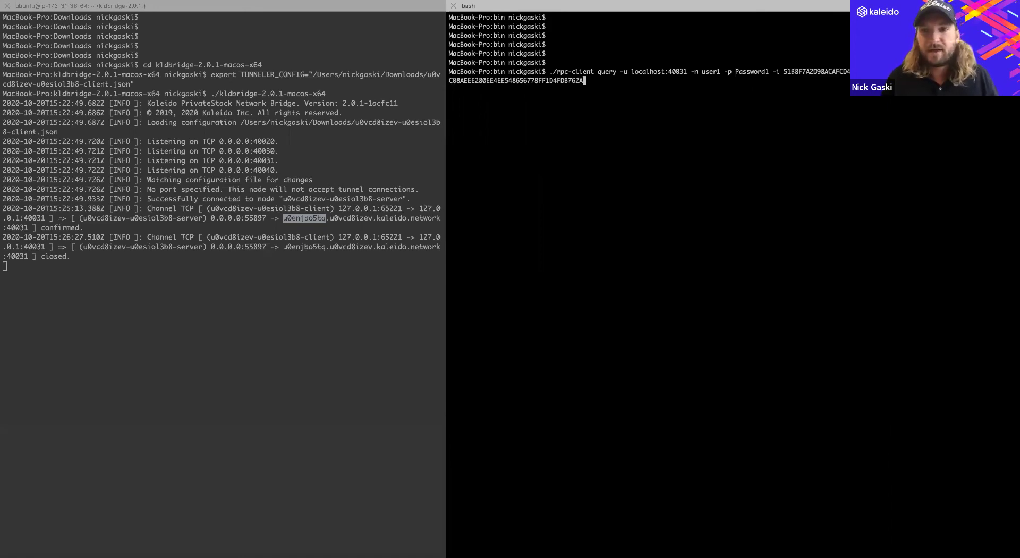
{"action": "key", "text": "Return"}
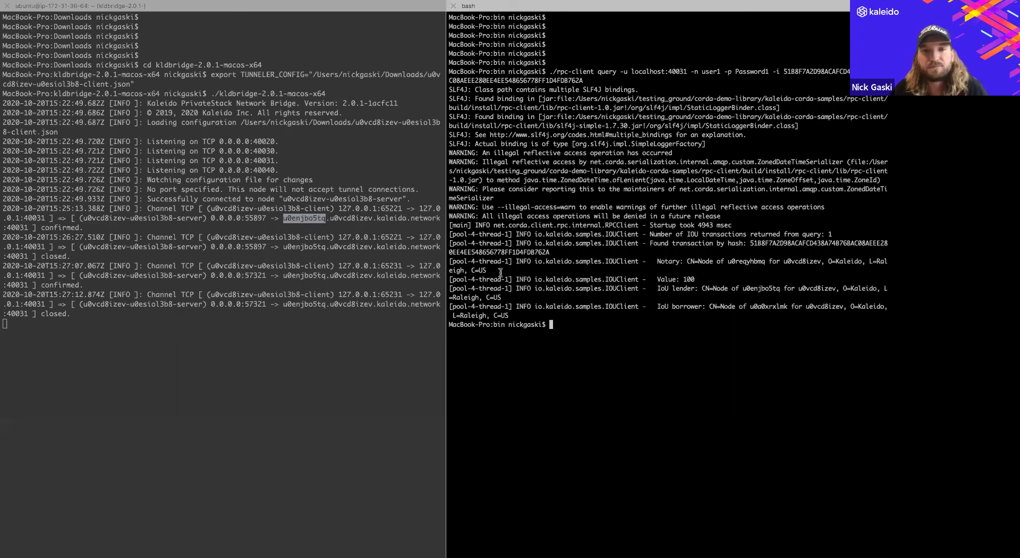
{"action": "key", "text": "ctrl+Left"}
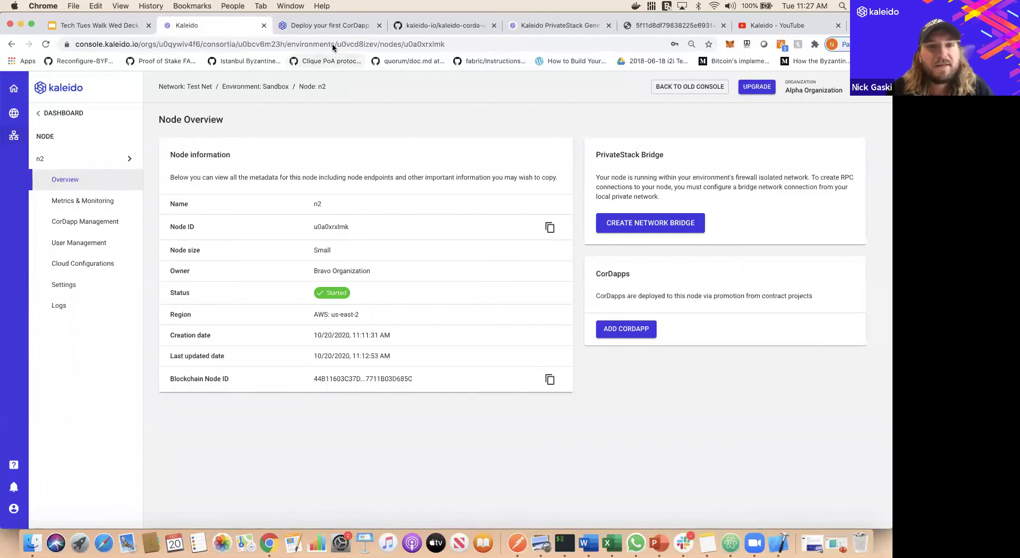
- Return to the Deploy your first CorDapp guide and scroll down to the Add CorDapp step
{"action": "left_click", "coordinate": [321, 25]}
{"action": "scroll", "coordinate": [408, 336], "scroll_direction": "down", "scroll_amount": 5}
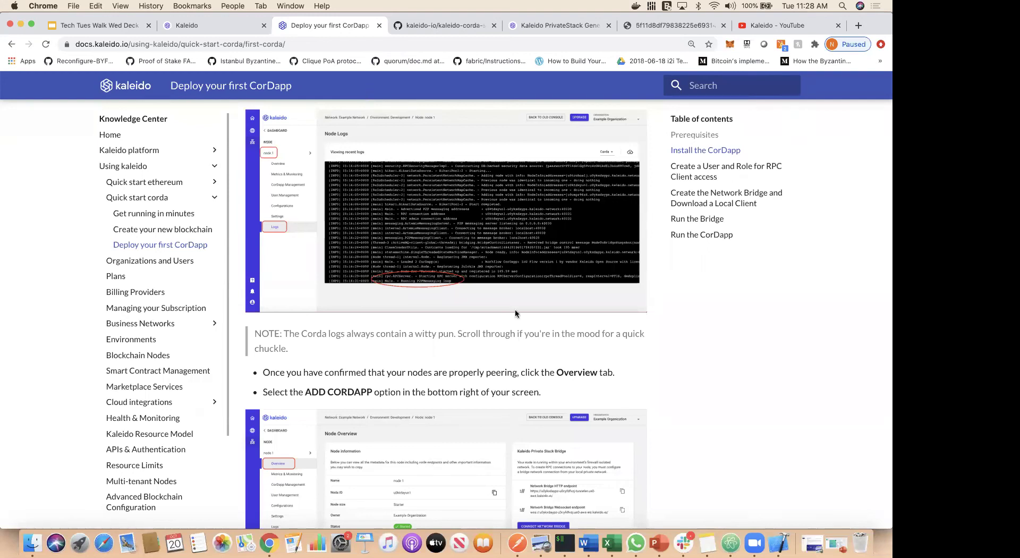
- Scroll the CorDapp guide back up to the Prerequisites and Install the CorDapp sections
{"action": "scroll", "coordinate": [514, 313], "scroll_direction": "up", "scroll_amount": 6}
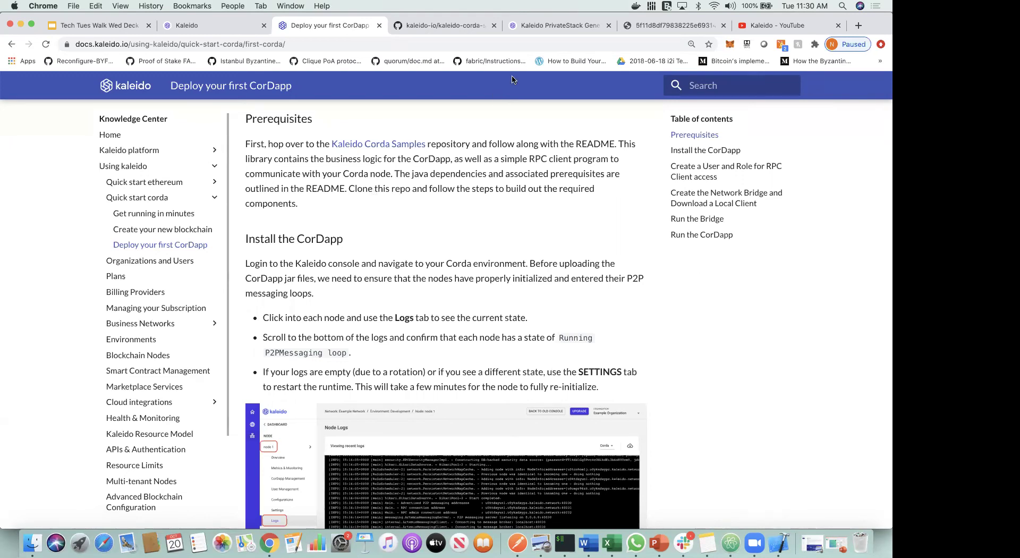
- Open the Kaleido blog from the PrivateStack page's Resources menu and browse the posts
{"action": "left_click", "coordinate": [536, 27]}
{"action": "mouse_move", "coordinate": [390, 96]}
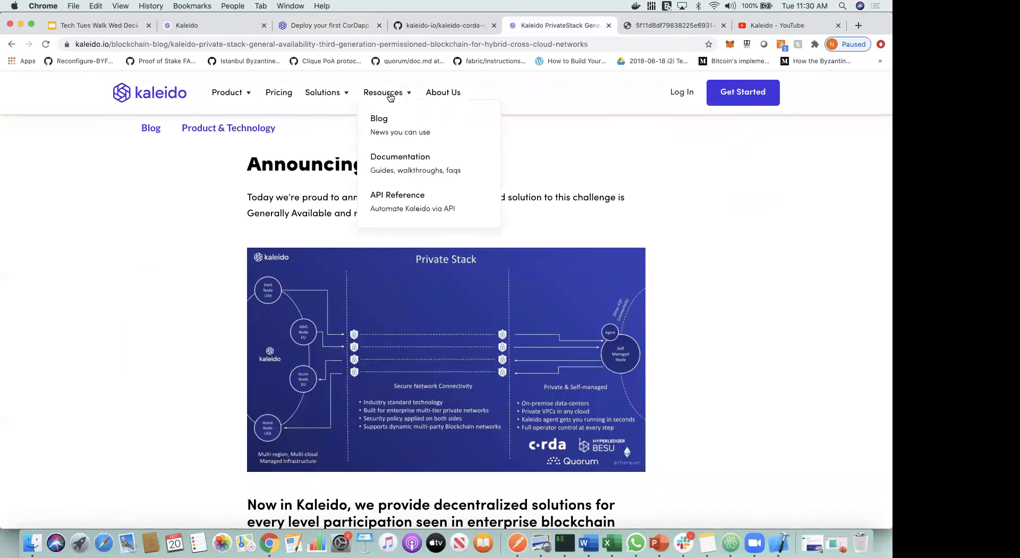
{"action": "left_click", "coordinate": [389, 128]}
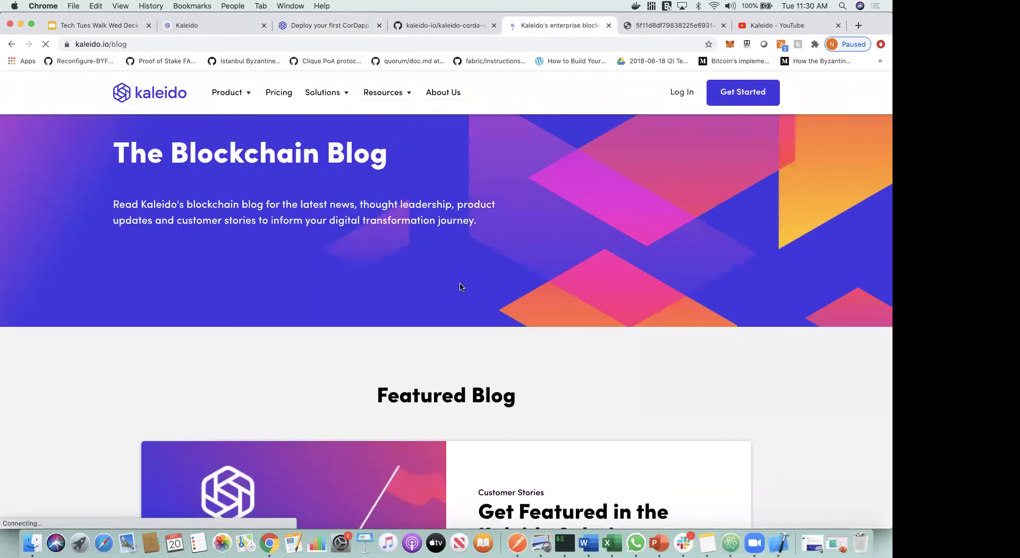
{"action": "scroll", "coordinate": [460, 287], "scroll_direction": "down", "scroll_amount": 15}
{"action": "scroll", "coordinate": [461, 287], "scroll_direction": "down", "scroll_amount": 20}
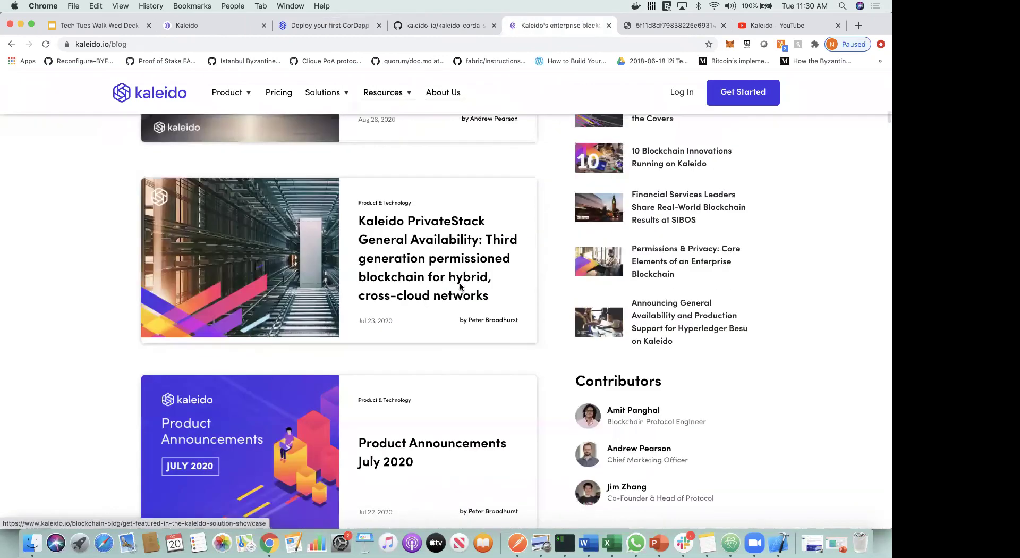
{"action": "scroll", "coordinate": [461, 288], "scroll_direction": "down", "scroll_amount": 20}
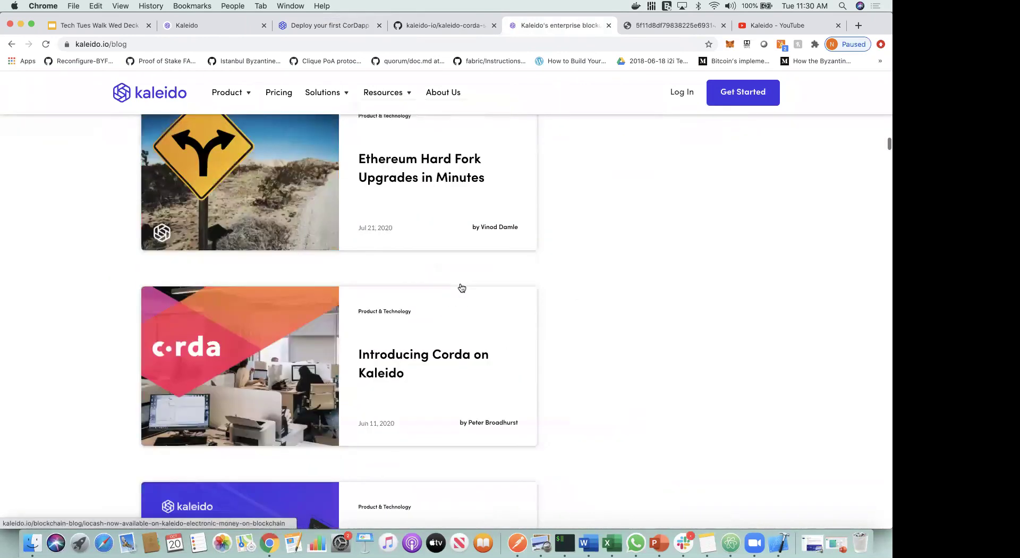
{"action": "scroll", "coordinate": [460, 287], "scroll_direction": "down", "scroll_amount": 15}
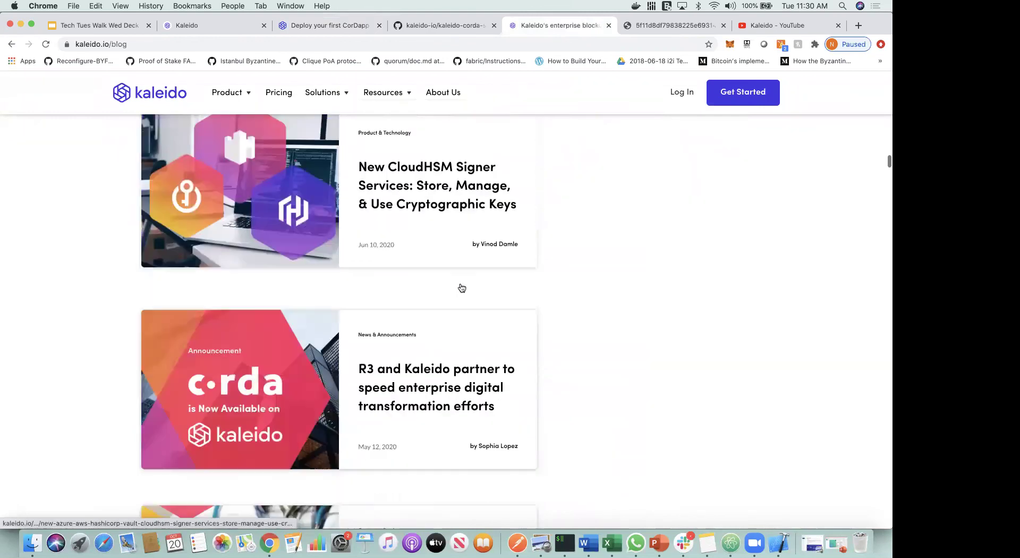
{"action": "scroll", "coordinate": [460, 288], "scroll_direction": "down", "scroll_amount": 15}
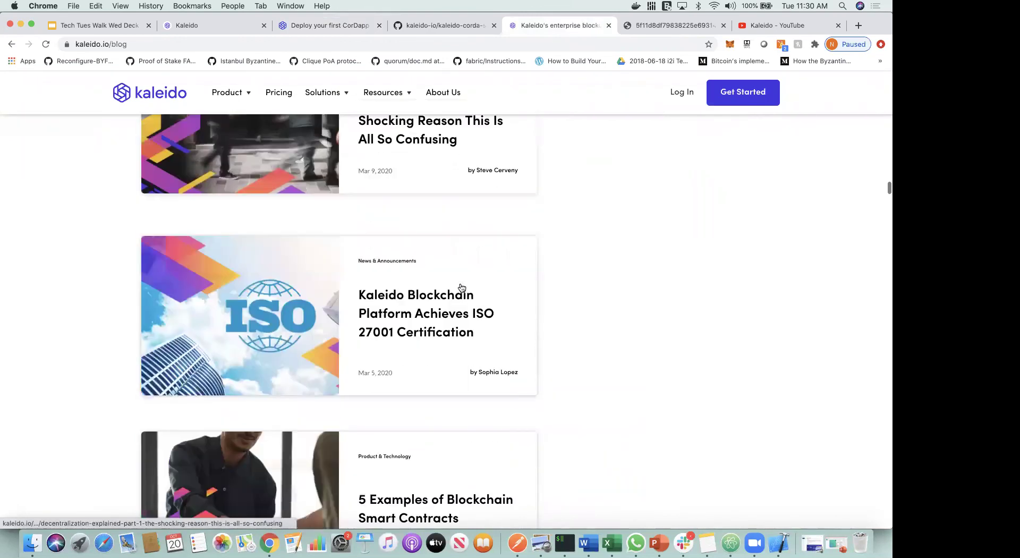
- Read the How Chainlink Works Under the Covers article, then return to n2's overview
{"action": "left_click", "coordinate": [445, 205]}
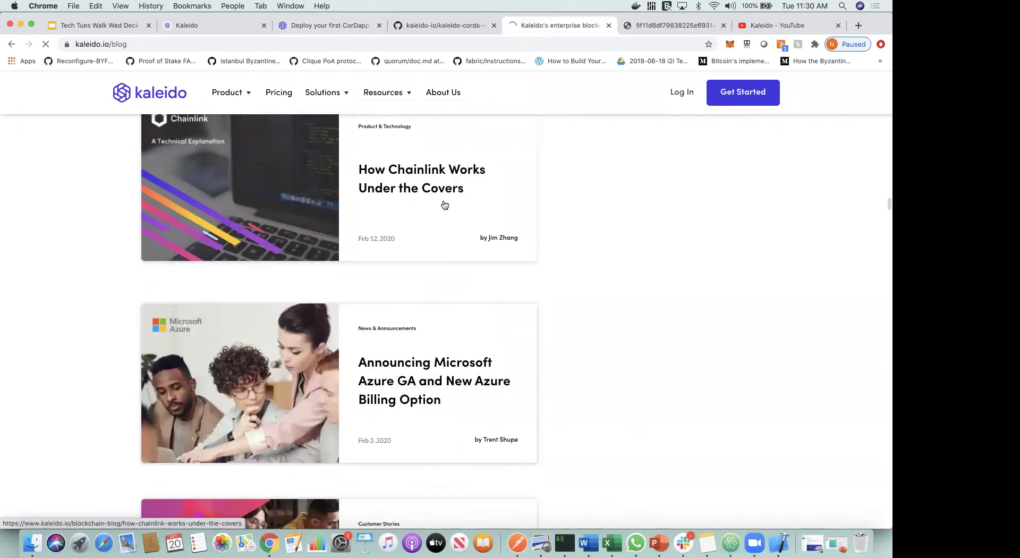
{"action": "scroll", "coordinate": [442, 202], "scroll_direction": "down", "scroll_amount": 5}
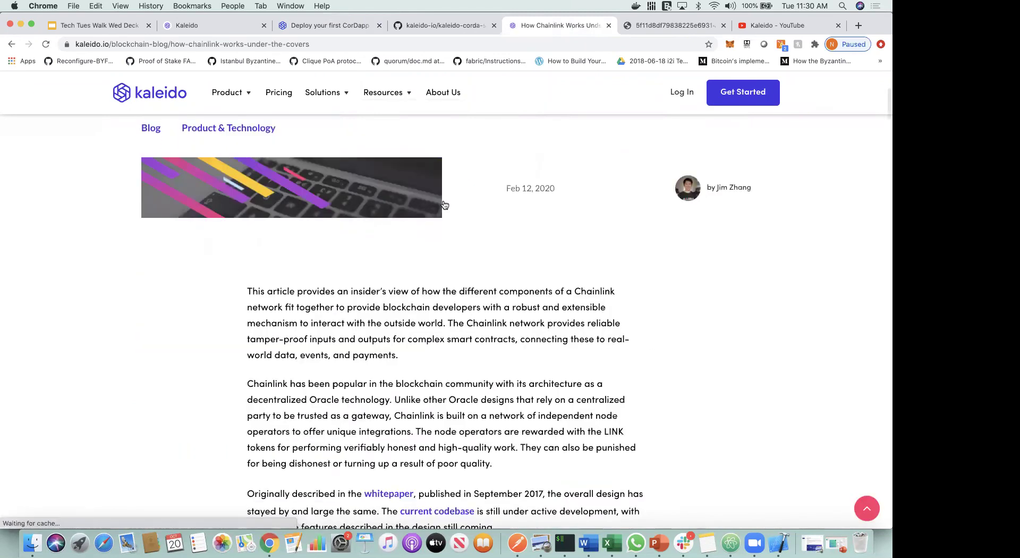
{"action": "left_click", "coordinate": [203, 24]}
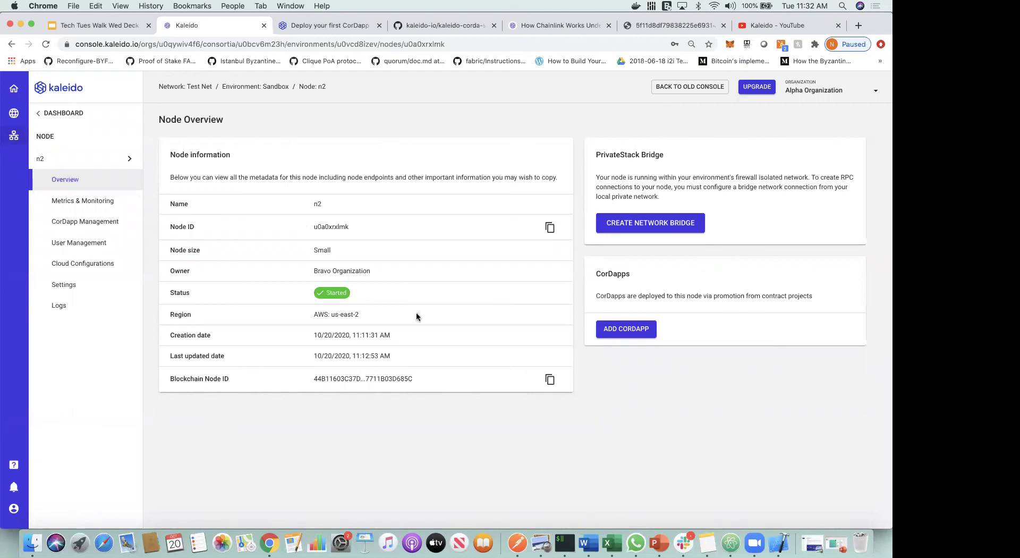
- Open the Need Help contact-support form from the sidebar help icon
{"action": "left_click", "coordinate": [16, 465]}
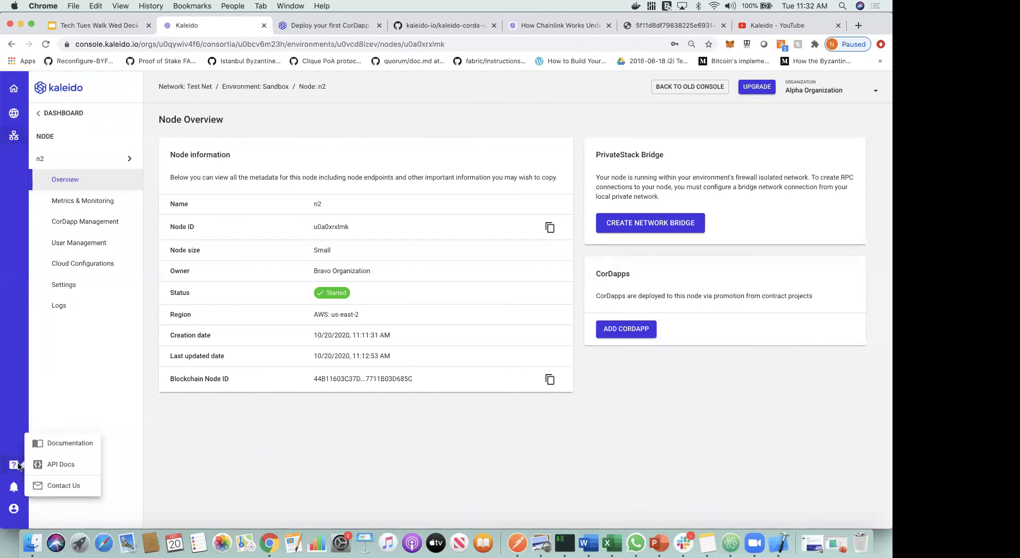
{"action": "left_click", "coordinate": [69, 482]}
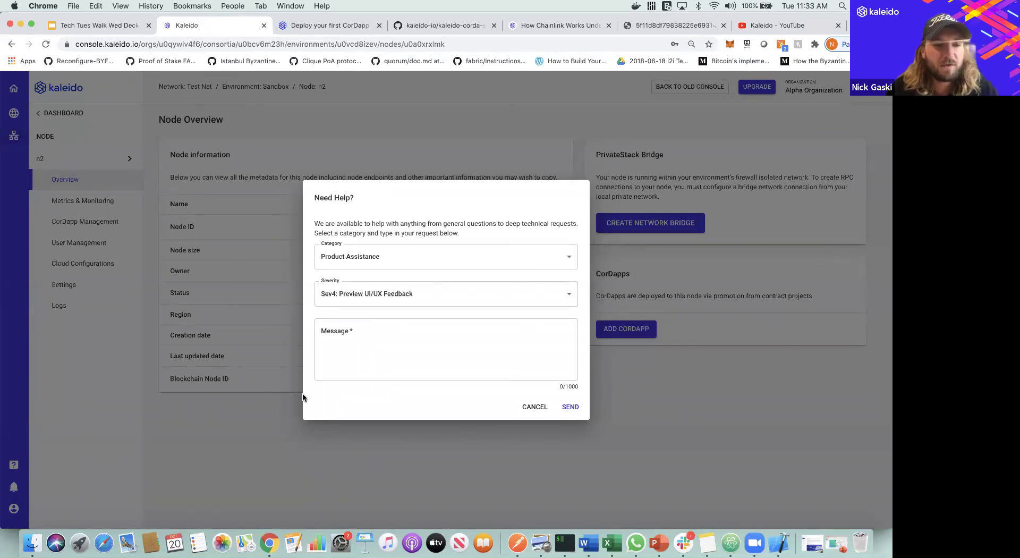
- Keep Product Assistance as the Need Help request category and cancel the form without sending it
{"action": "left_click", "coordinate": [423, 255]}
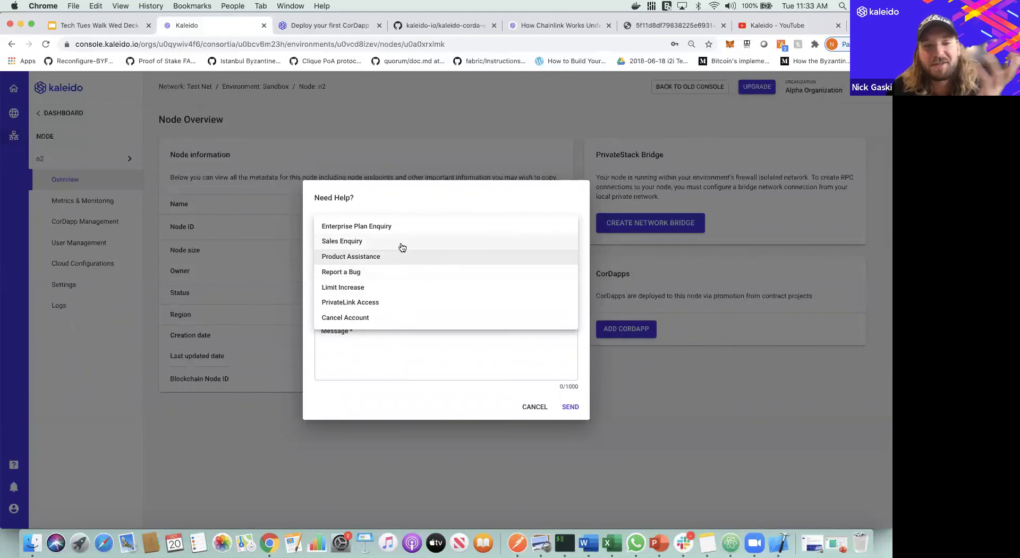
{"action": "left_click", "coordinate": [304, 256]}
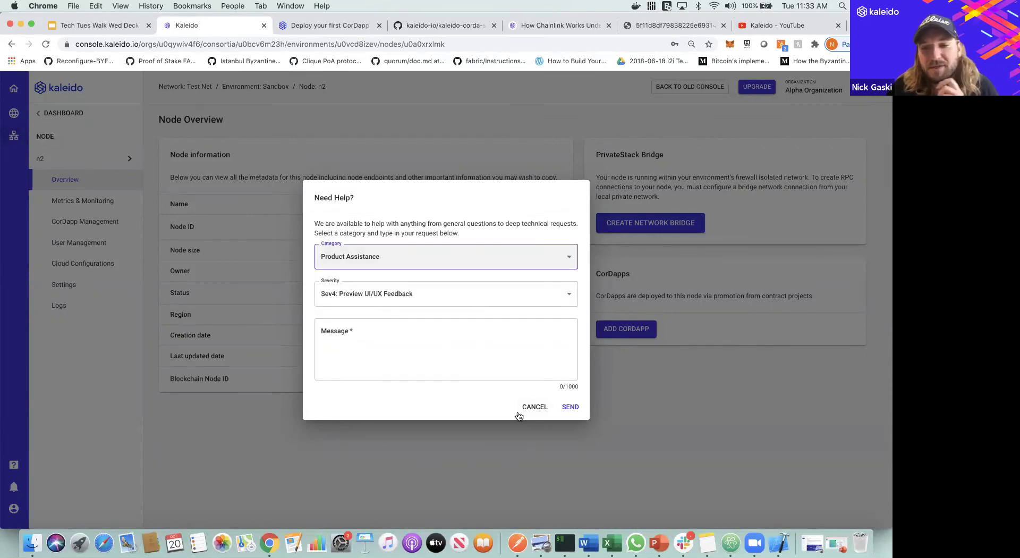
{"action": "left_click", "coordinate": [534, 407]}
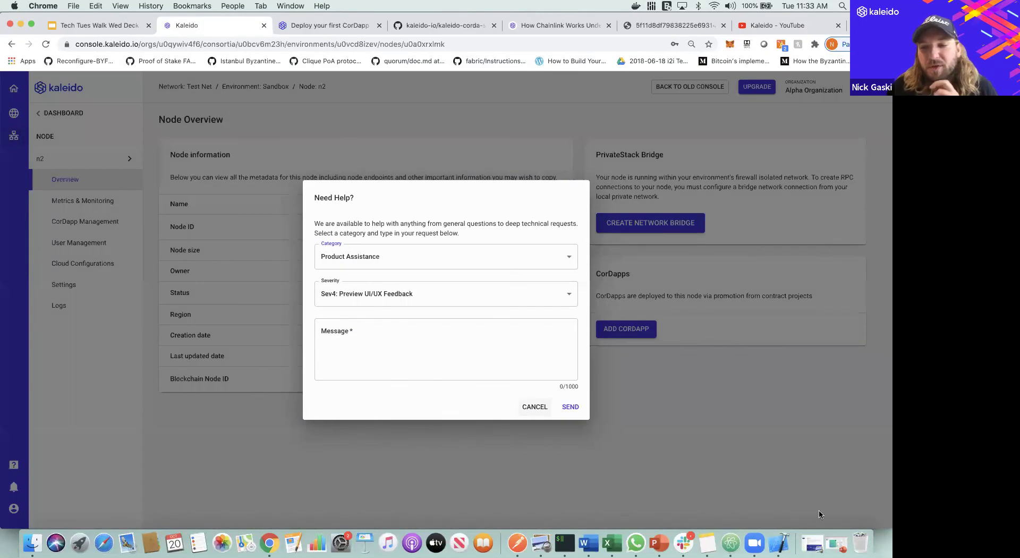